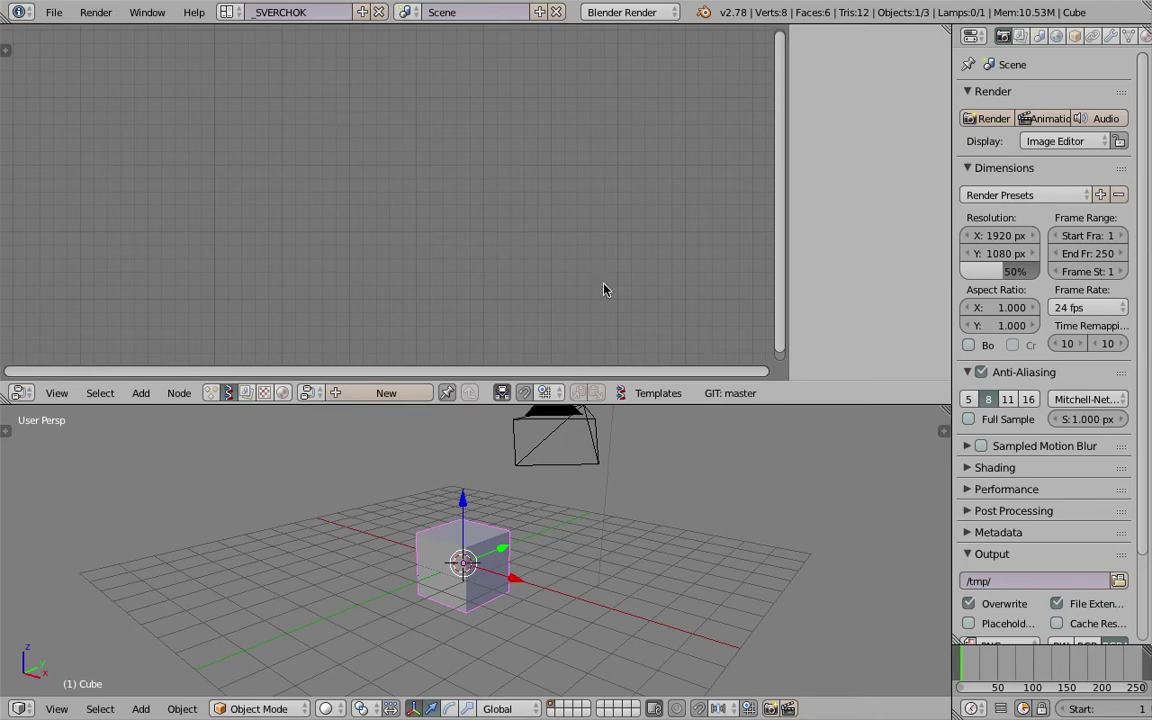
Delete all the default objects from the scene
{"action": "middle_click_drag", "start_coordinate": [463, 599], "coordinate": [527, 494]}
{"action": "scroll", "coordinate": [583, 500], "scroll_direction": "down", "scroll_amount": 4}
{"action": "key", "text": "a"}
{"action": "key", "text": "a"}
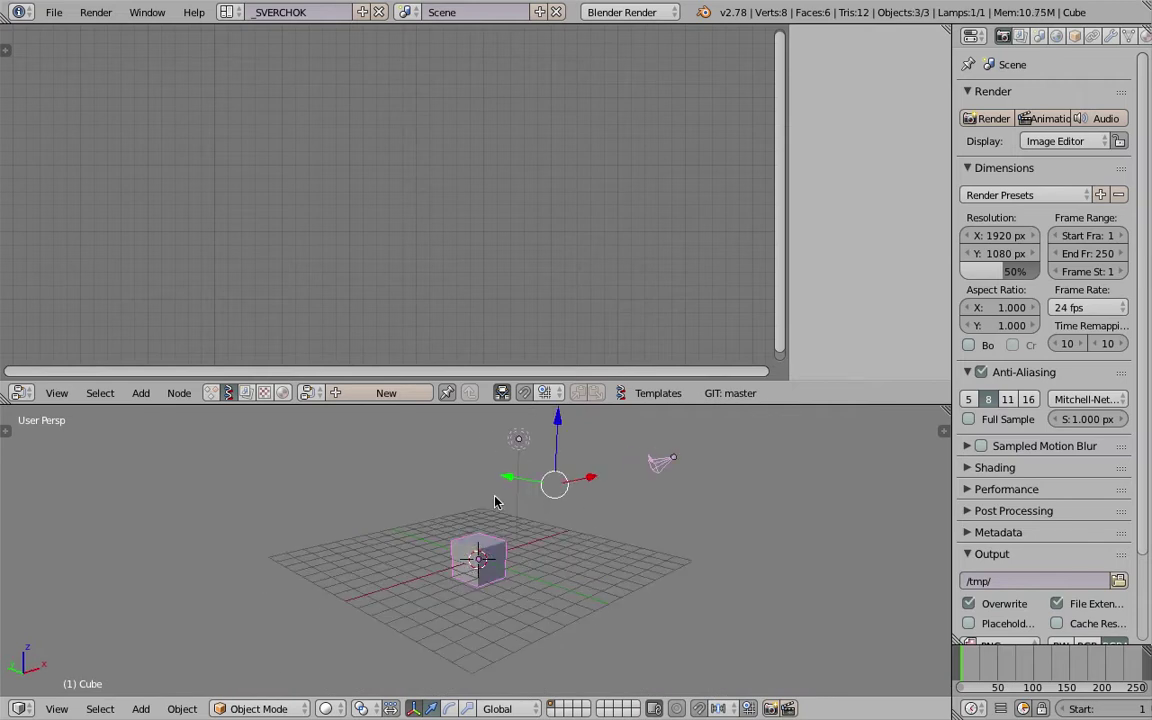
{"action": "key", "text": "x"}
{"action": "left_click", "coordinate": [470, 500]}
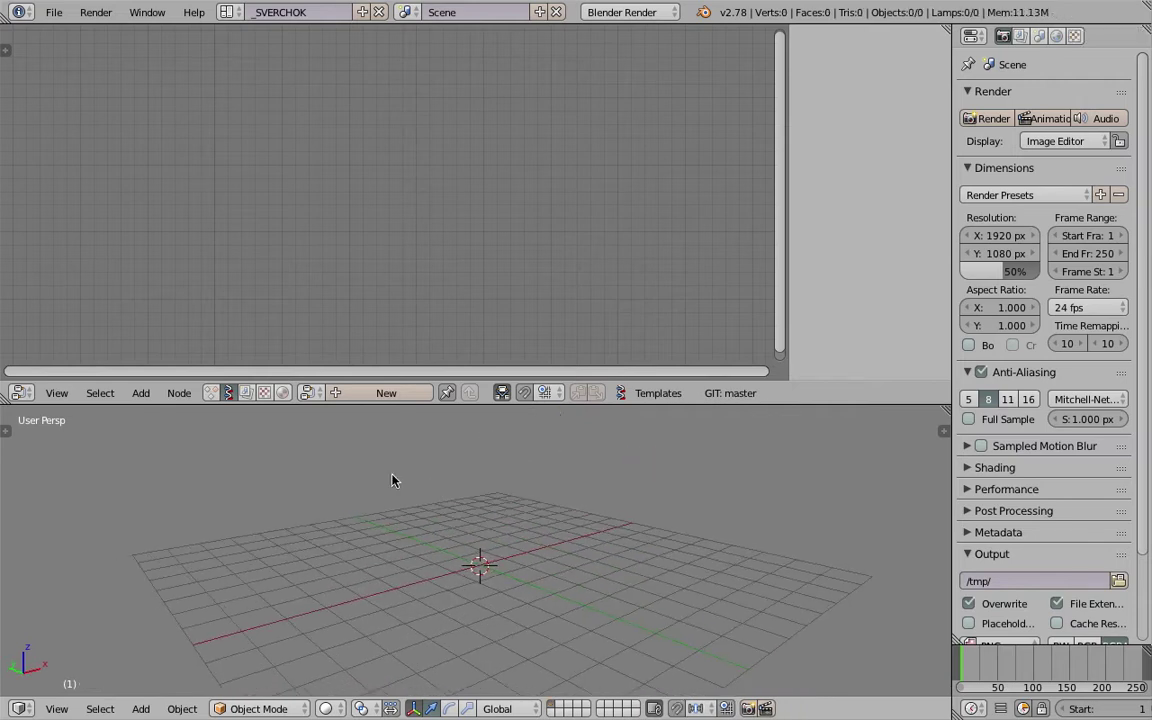
Create a new Sverchok node tree and add a Line MK2 node to it
{"action": "left_click", "coordinate": [375, 393]}
{"action": "key", "text": "shift+a"}
{"action": "left_click", "coordinate": [360, 226]}
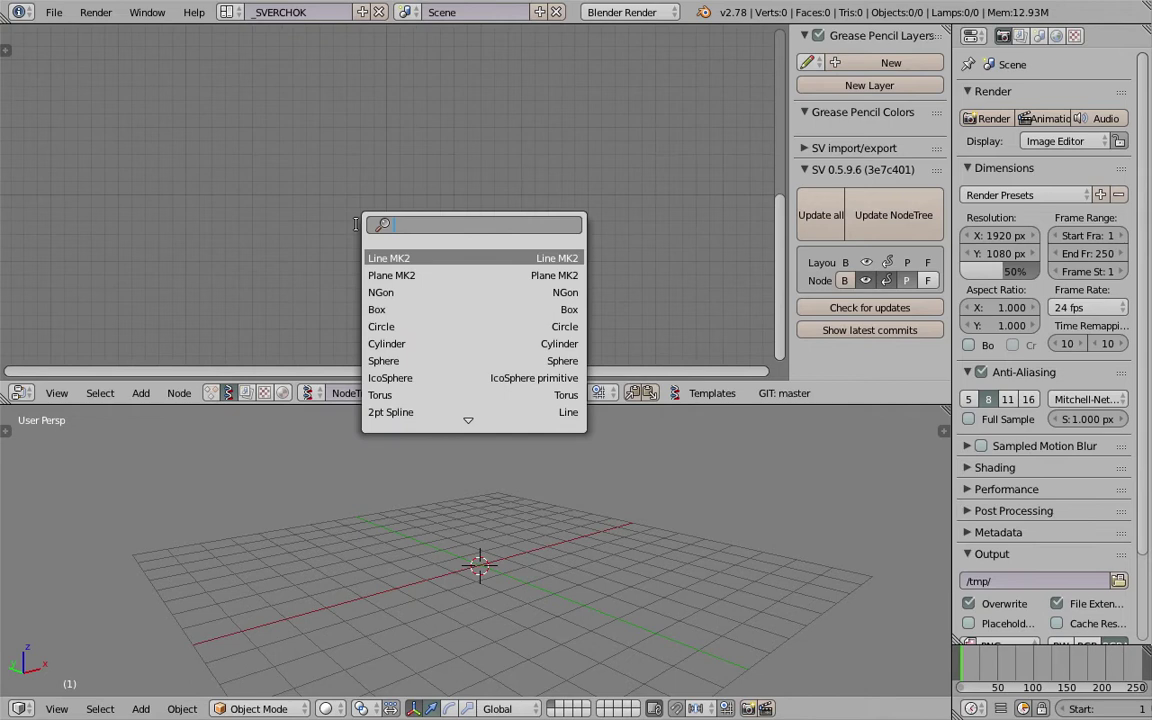
{"action": "type", "text": "line"}
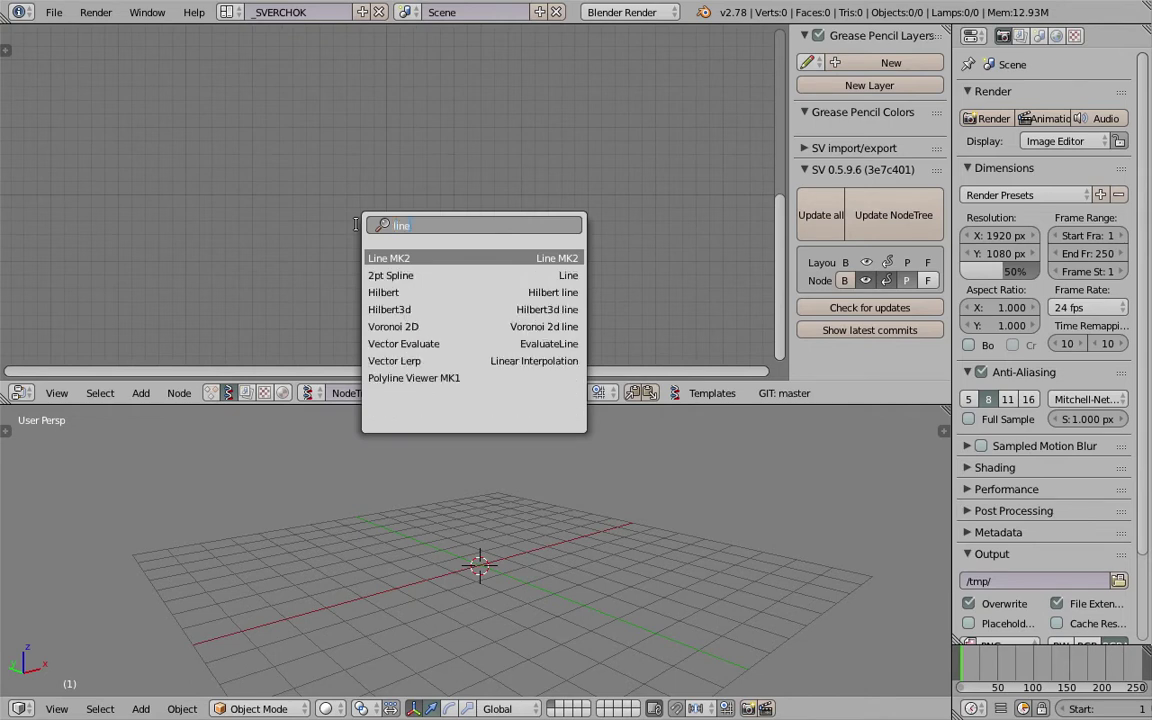
{"action": "left_click", "coordinate": [388, 258]}
{"action": "left_click", "coordinate": [243, 190]}
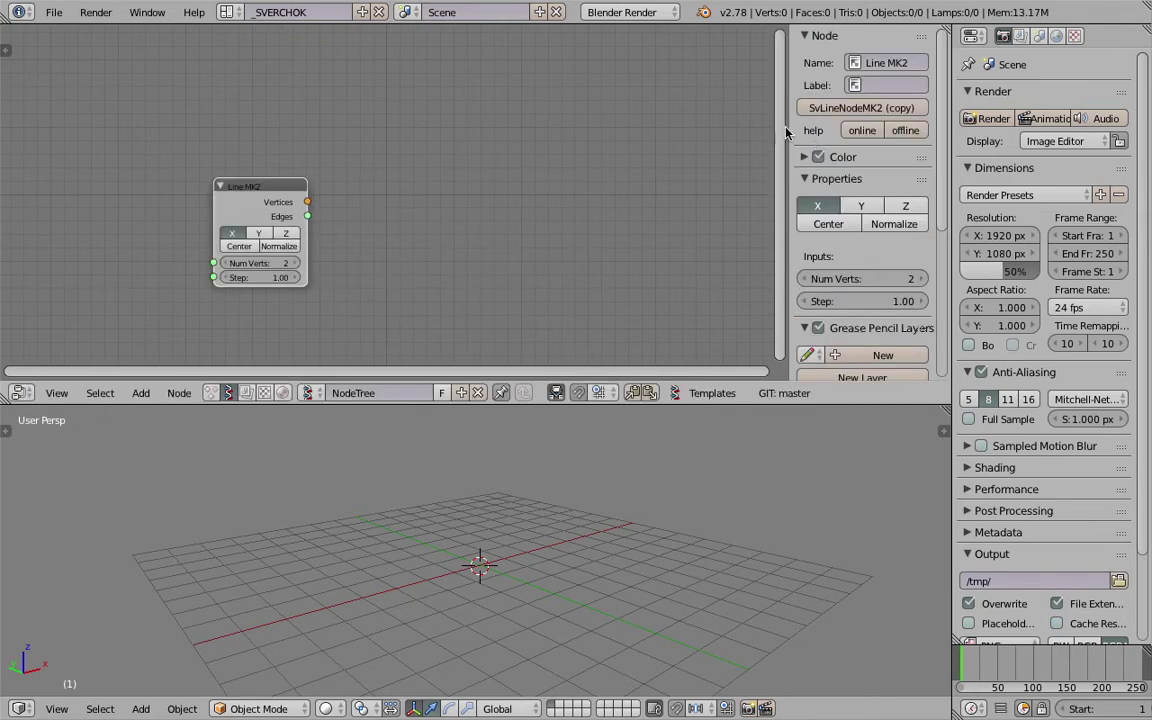
Hide the node editor's properties sidebar and add a Viewer Draw node beside the Line node
{"action": "key", "text": "n"}
{"action": "scroll", "coordinate": [532, 150], "scroll_direction": "up", "scroll_amount": 3}
{"action": "middle_click_drag", "start_coordinate": [532, 150], "coordinate": [508, 145]}
{"action": "key", "text": "shift+a"}
{"action": "left_click", "coordinate": [518, 156]}
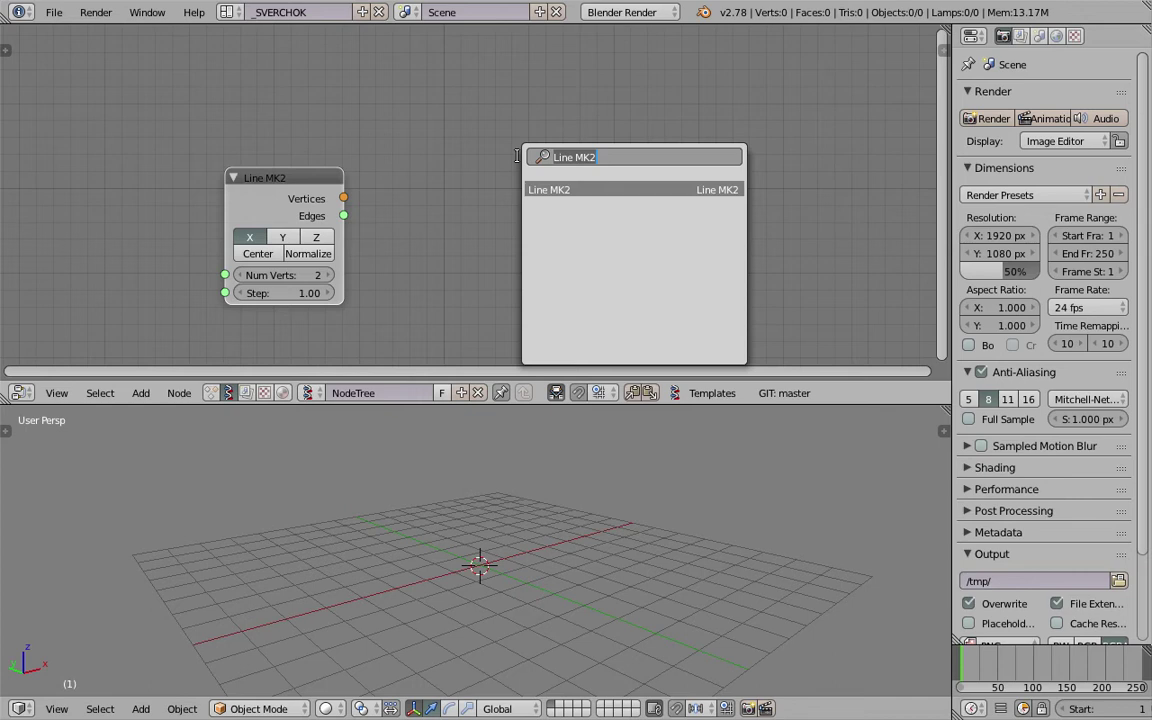
{"action": "type", "text": "view"}
{"action": "key", "text": "Return"}
{"action": "left_click", "coordinate": [452, 168]}
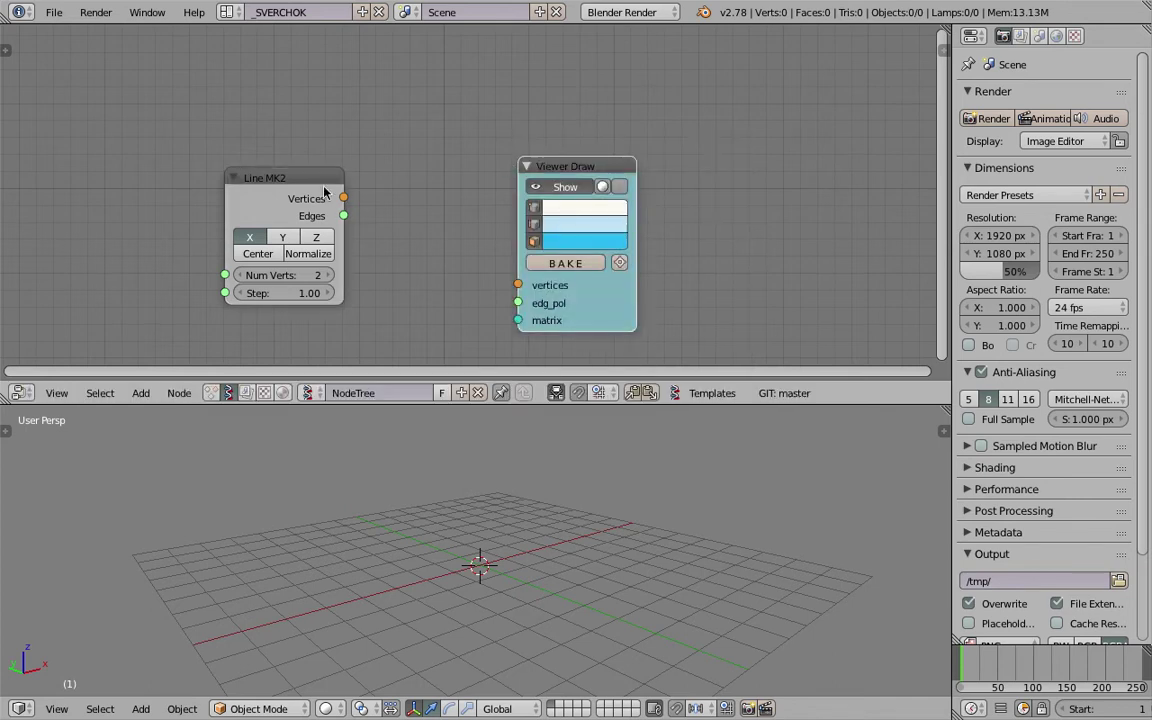
Connect the Line node's vertices and edges to the Viewer Draw node and set Num Verts to 6
{"action": "mouse_move", "coordinate": [343, 198]}
{"action": "left_mouse_down"}
{"action": "mouse_move", "coordinate": [518, 285]}
{"action": "mouse_move", "coordinate": [518, 303]}
{"action": "left_mouse_up"}
{"action": "left_click_drag", "start_coordinate": [329, 276], "coordinate": [365, 277]}
{"action": "middle_click_drag", "start_coordinate": [568, 573], "coordinate": [551, 582]}
{"action": "mouse_move", "coordinate": [612, 528]}
{"action": "middle_mouse_down"}
{"action": "mouse_move", "coordinate": [591, 537]}
{"action": "mouse_move", "coordinate": [373, 329]}
{"action": "middle_mouse_up"}
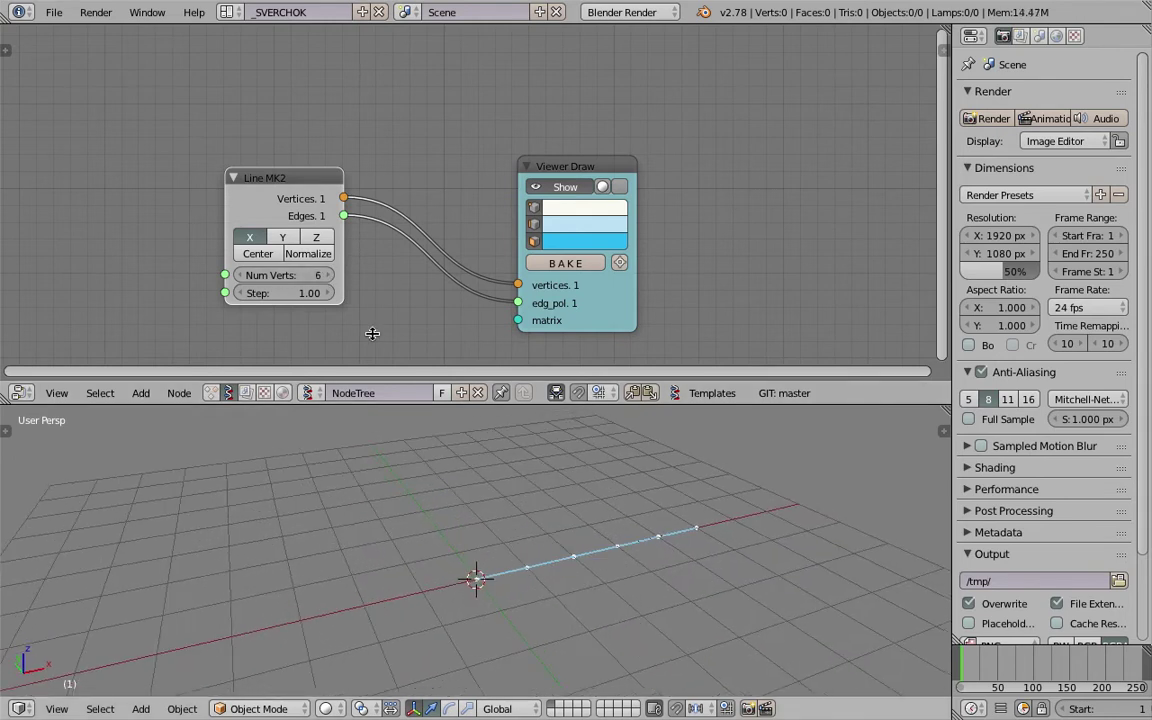
Try the line along Y, settle on the Z direction, and shift the Line node slightly
{"action": "scroll", "coordinate": [293, 205], "scroll_direction": "up", "scroll_amount": 2}
{"action": "left_click", "coordinate": [290, 220]}
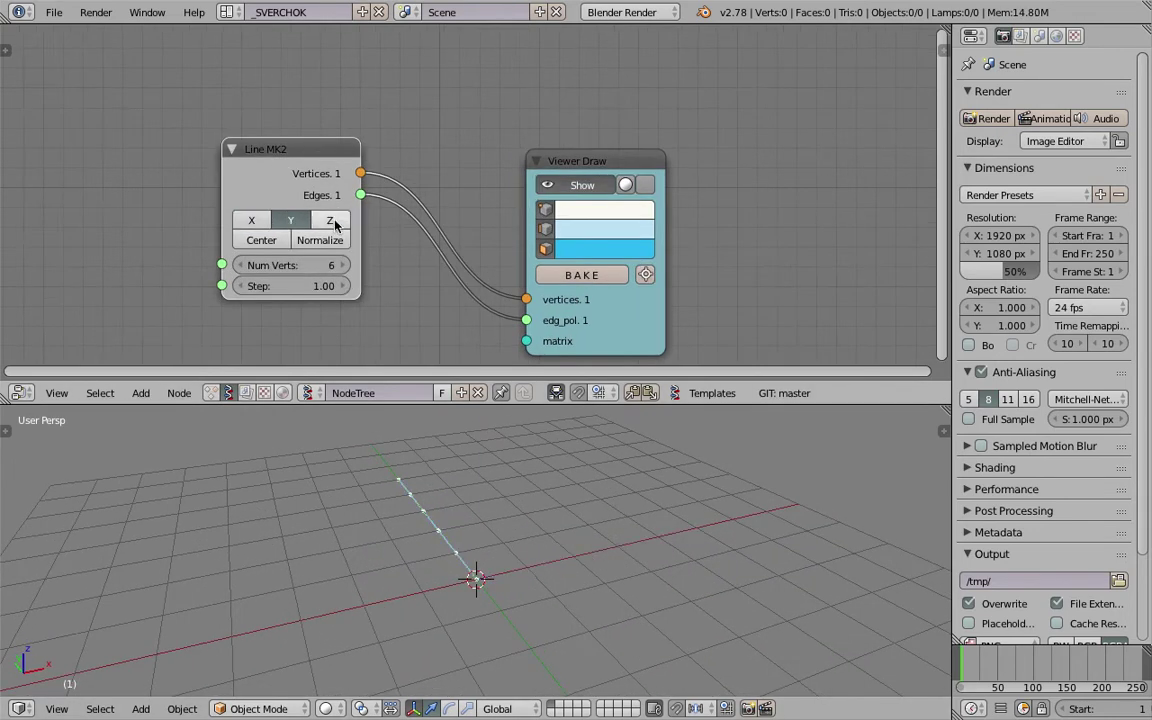
{"action": "left_click", "coordinate": [331, 220]}
{"action": "middle_click_drag", "start_coordinate": [562, 508], "coordinate": [474, 538]}
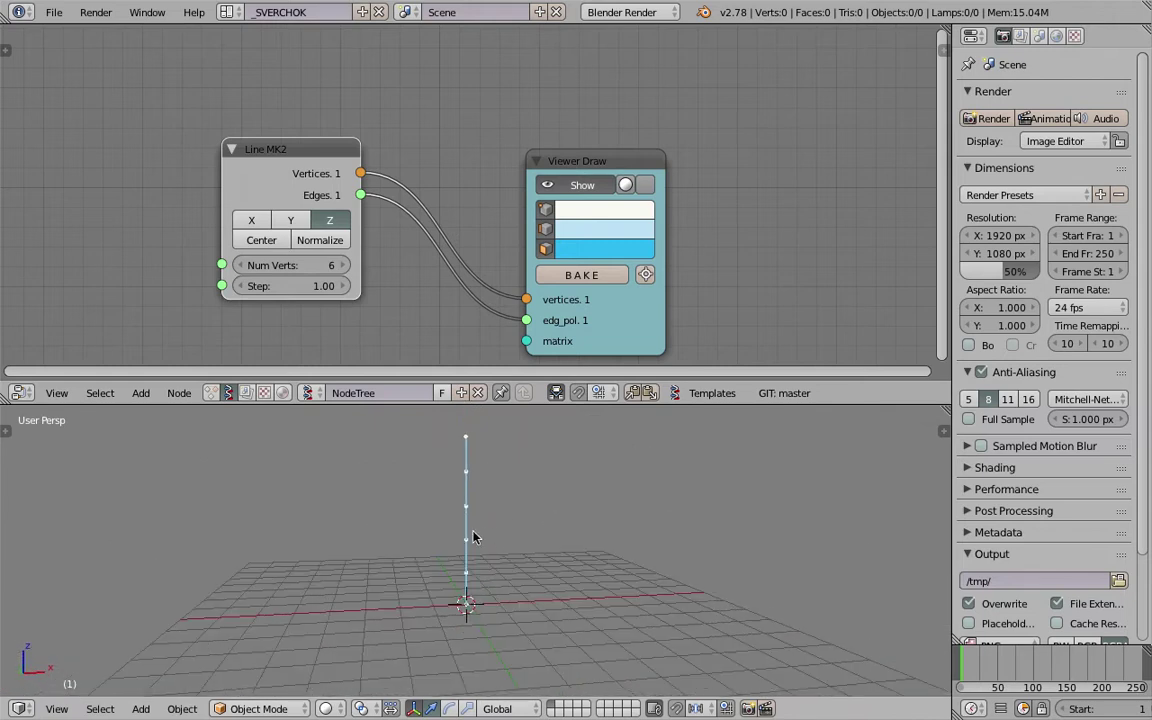
{"action": "left_click_drag", "start_coordinate": [268, 166], "coordinate": [278, 152]}
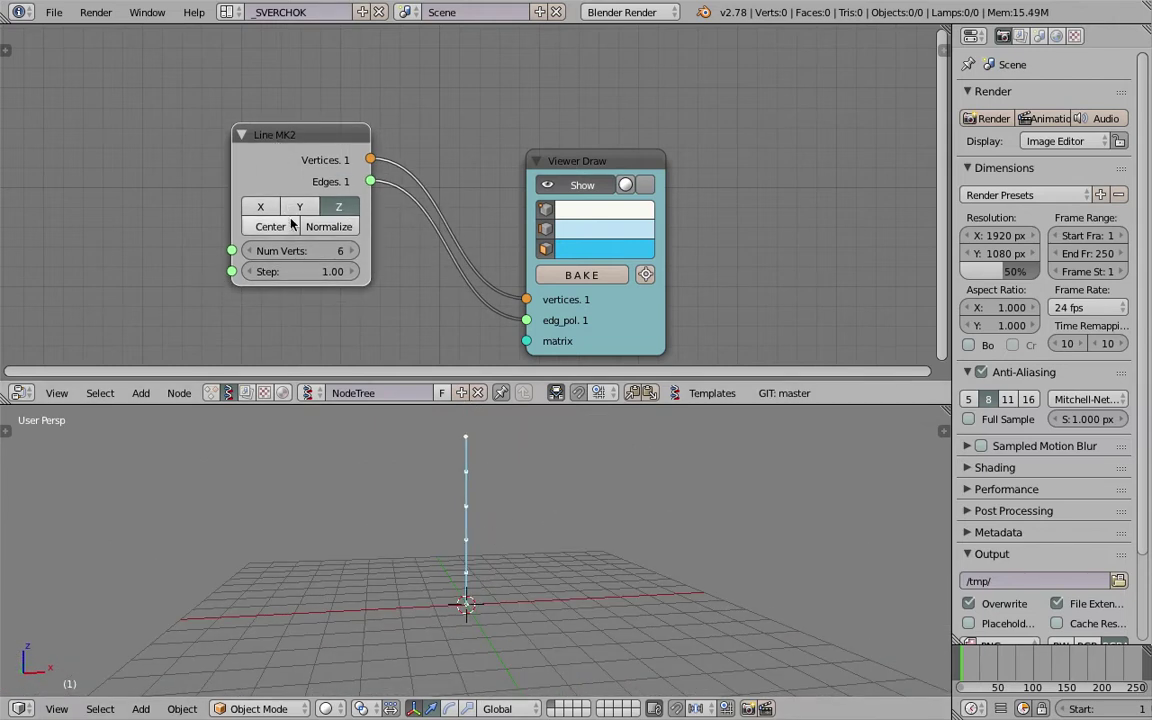
Try the Line node's Center option on and off while viewing the line from different angles
{"action": "left_click", "coordinate": [287, 226]}
{"action": "left_click", "coordinate": [287, 226]}
{"action": "left_click", "coordinate": [287, 226]}
{"action": "left_click", "coordinate": [287, 226]}
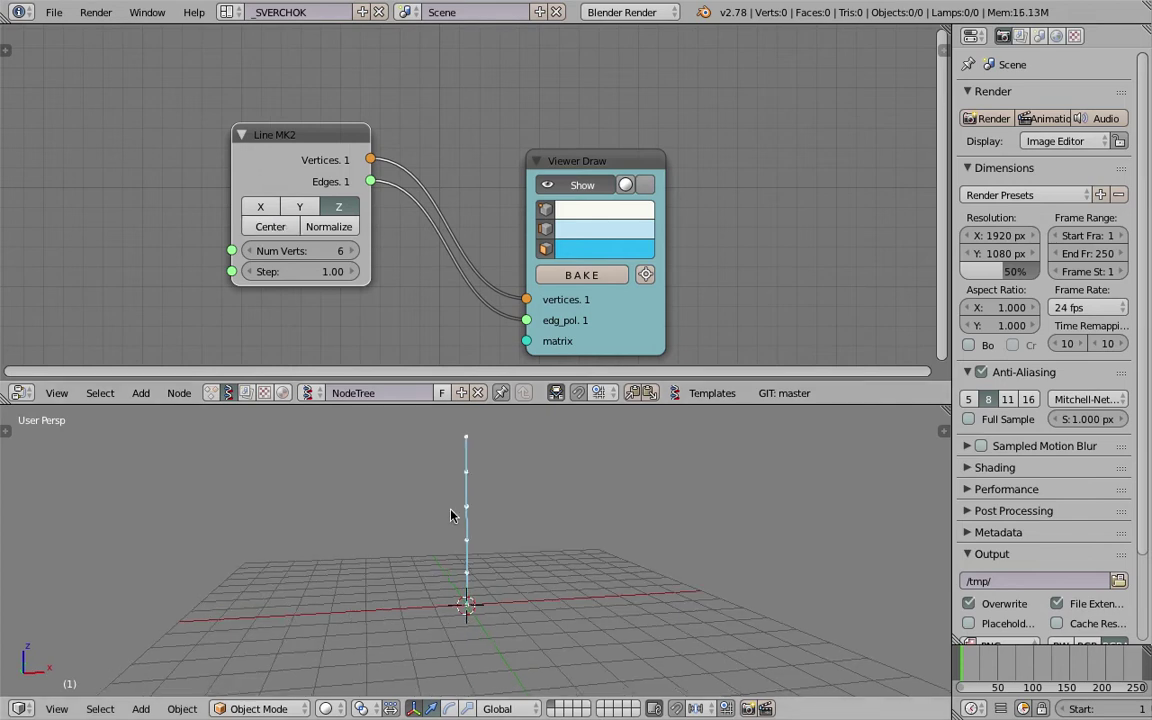
{"action": "middle_click_drag", "start_coordinate": [453, 514], "coordinate": [493, 565]}
{"action": "middle_click_drag", "start_coordinate": [424, 627], "coordinate": [455, 627]}
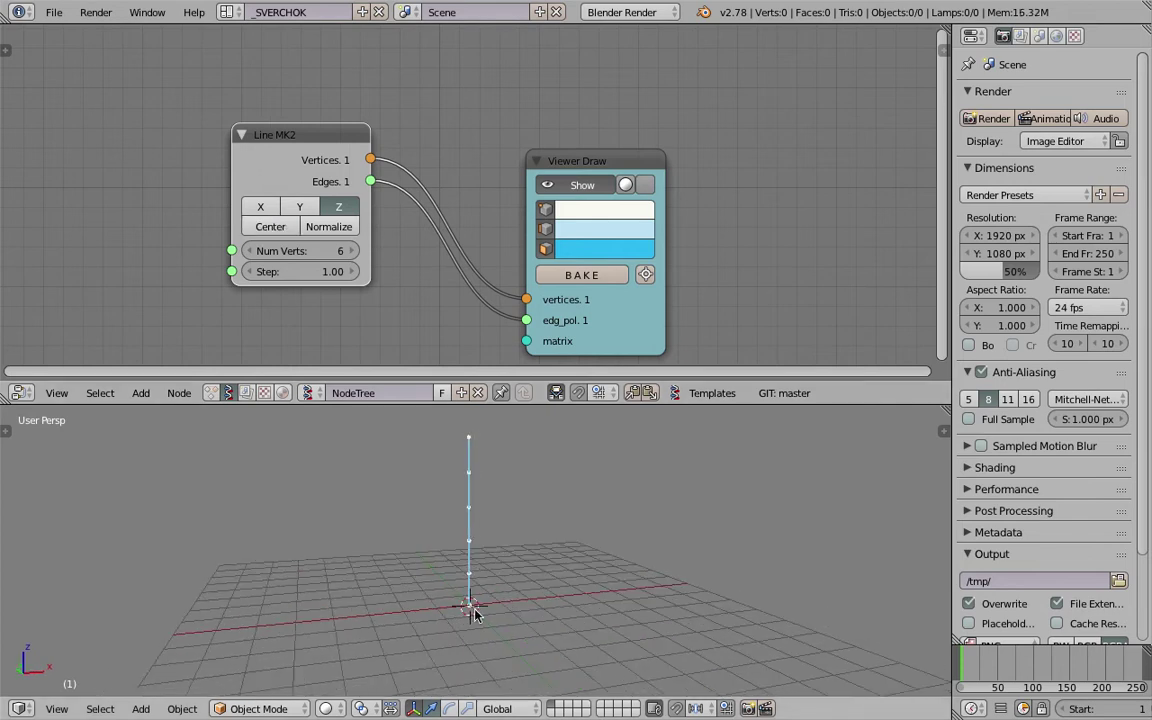
{"action": "left_click", "coordinate": [464, 599]}
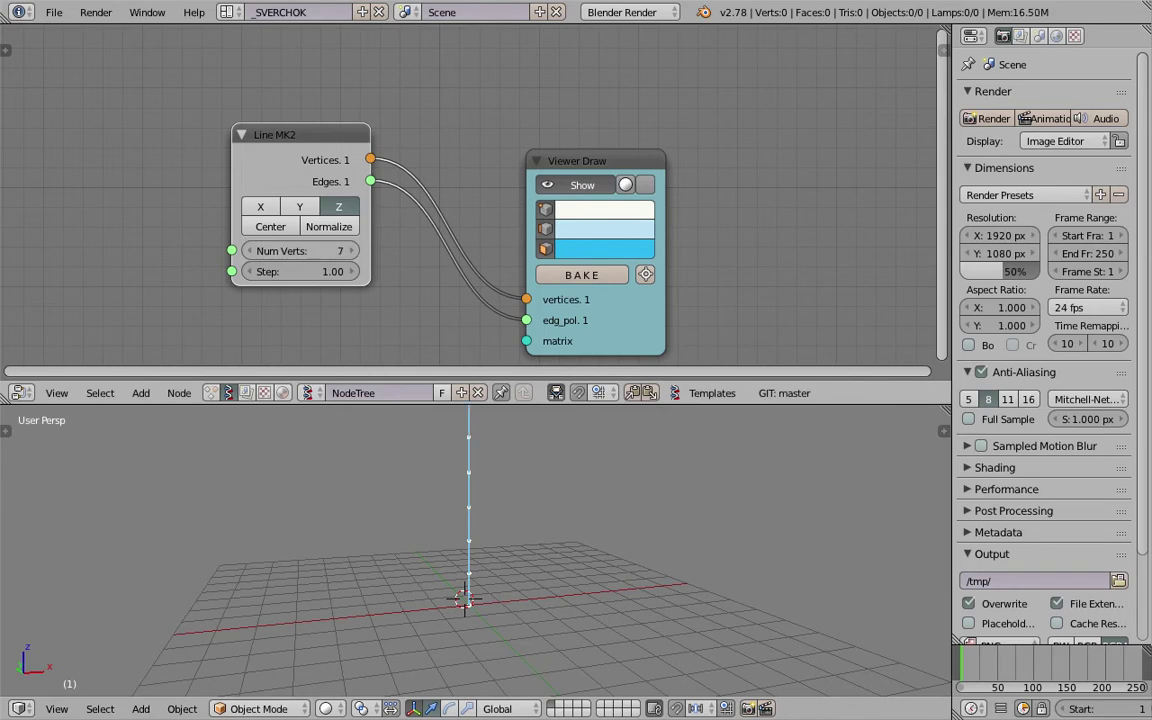
Set the line's Num Verts to 6 and Step to 1.03, and adjust the spacing of the two nodes
{"action": "left_click_drag", "start_coordinate": [262, 250], "coordinate": [247, 250]}
{"action": "scroll", "coordinate": [424, 458], "scroll_direction": "down", "scroll_amount": 3}
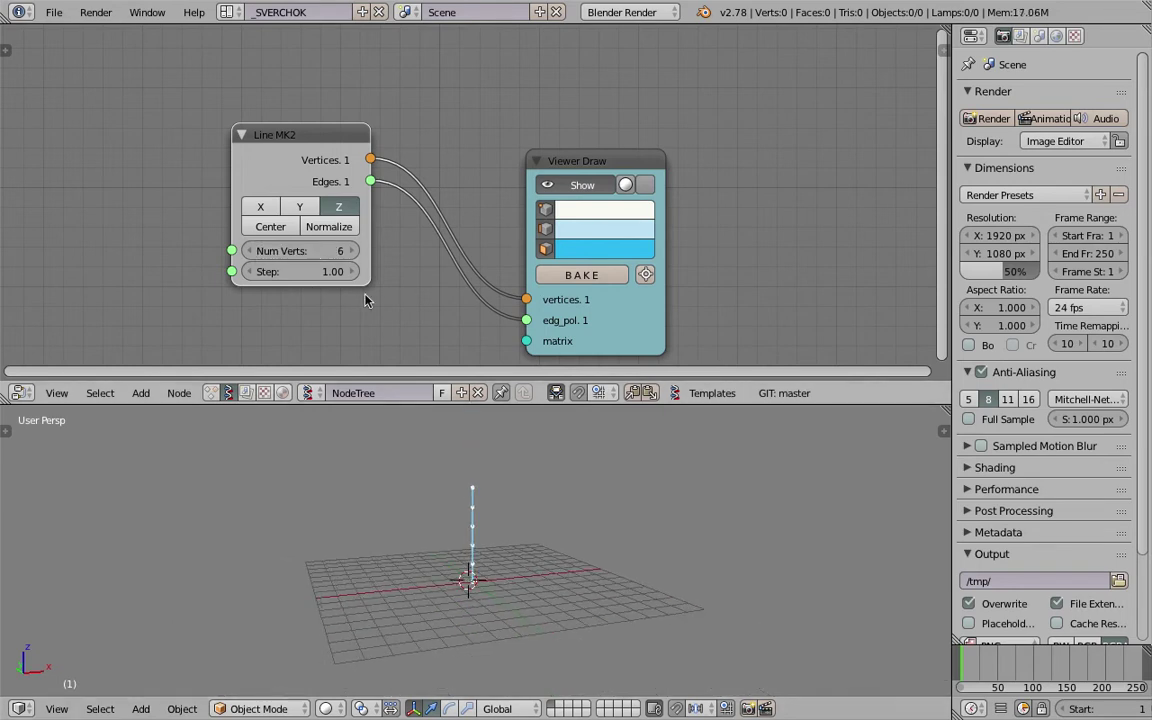
{"action": "left_click_drag", "start_coordinate": [333, 271], "coordinate": [350, 271]}
{"action": "left_click_drag", "start_coordinate": [605, 163], "coordinate": [659, 135]}
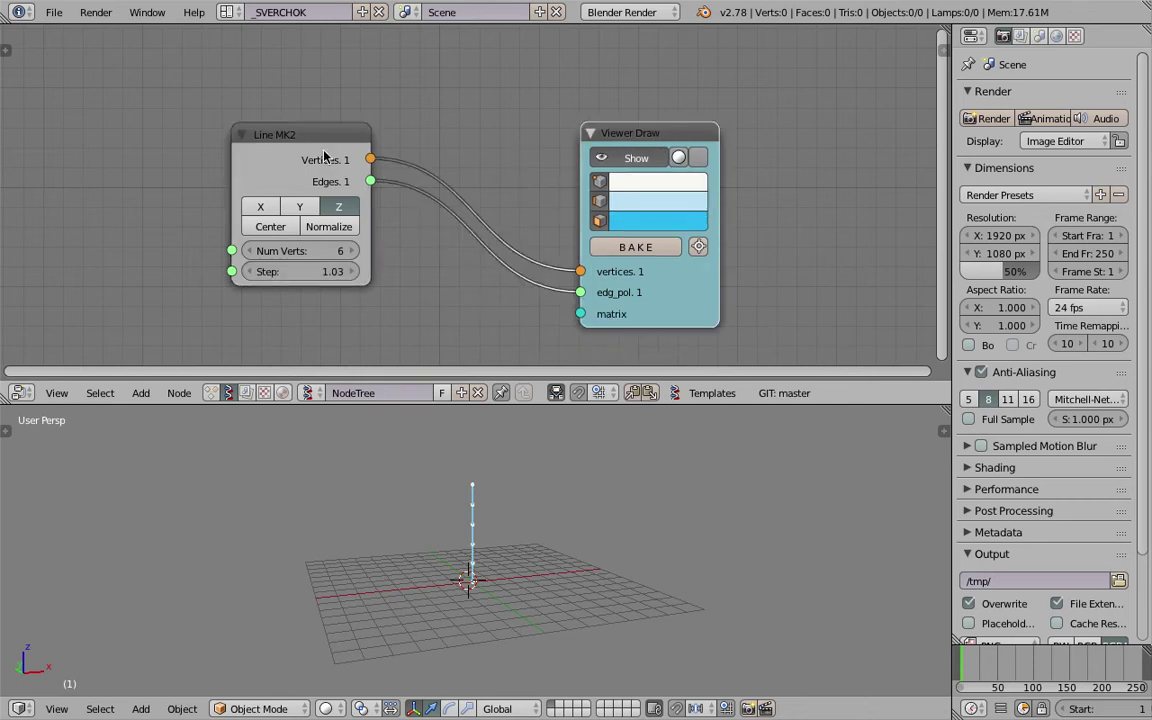
{"action": "left_click_drag", "start_coordinate": [324, 151], "coordinate": [332, 147]}
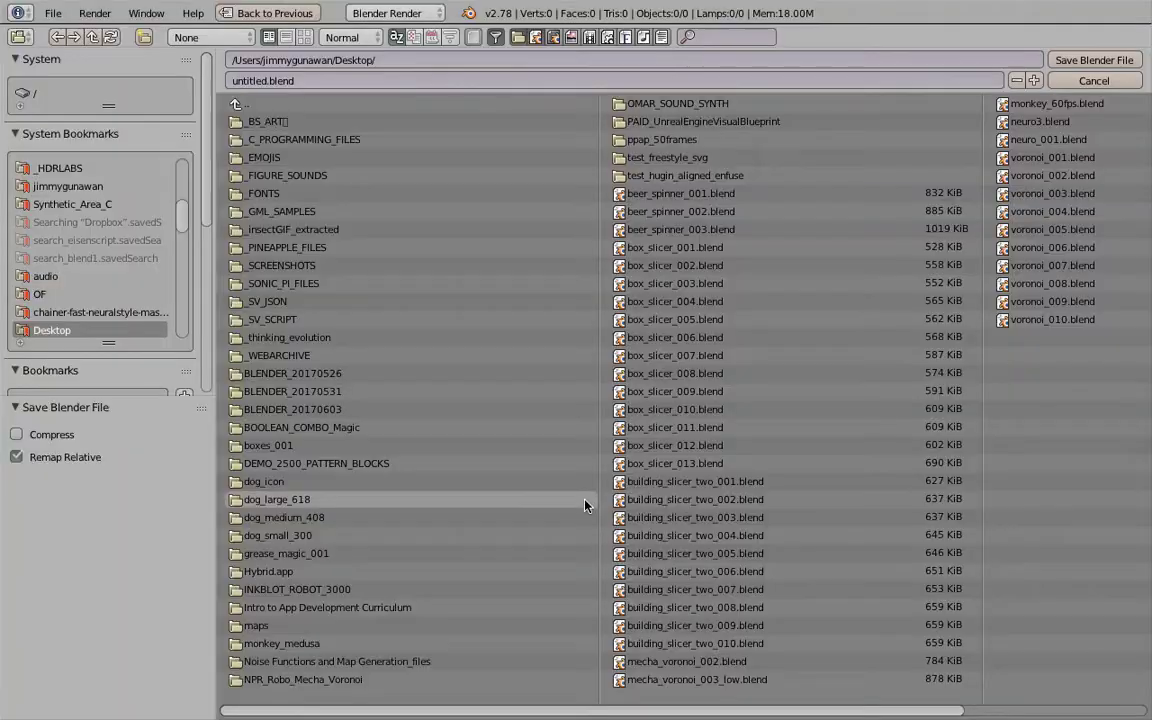
Save the file to the Desktop as sv_lowpolytree_001.blend
{"action": "key", "text": "ctrl+s"}
{"action": "left_click", "coordinate": [357, 80]}
{"action": "type", "text": "sv_lowpoly"}
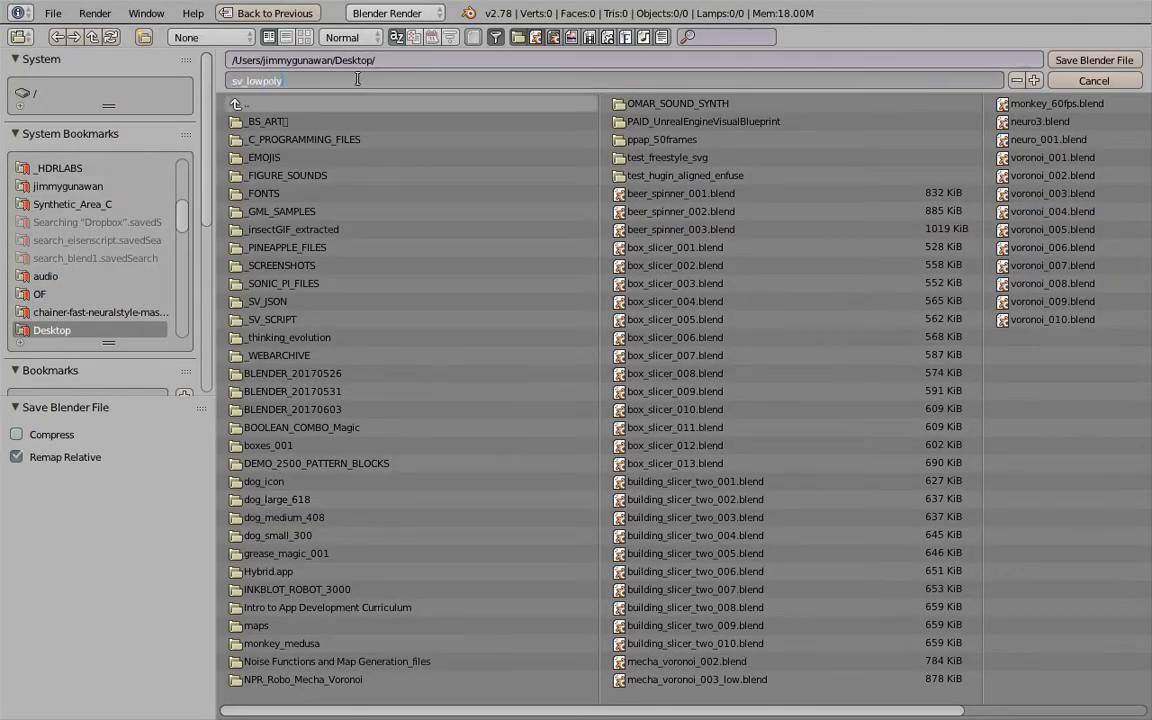
{"action": "type", "text": "tree_001"}
{"action": "key", "text": "Return"}
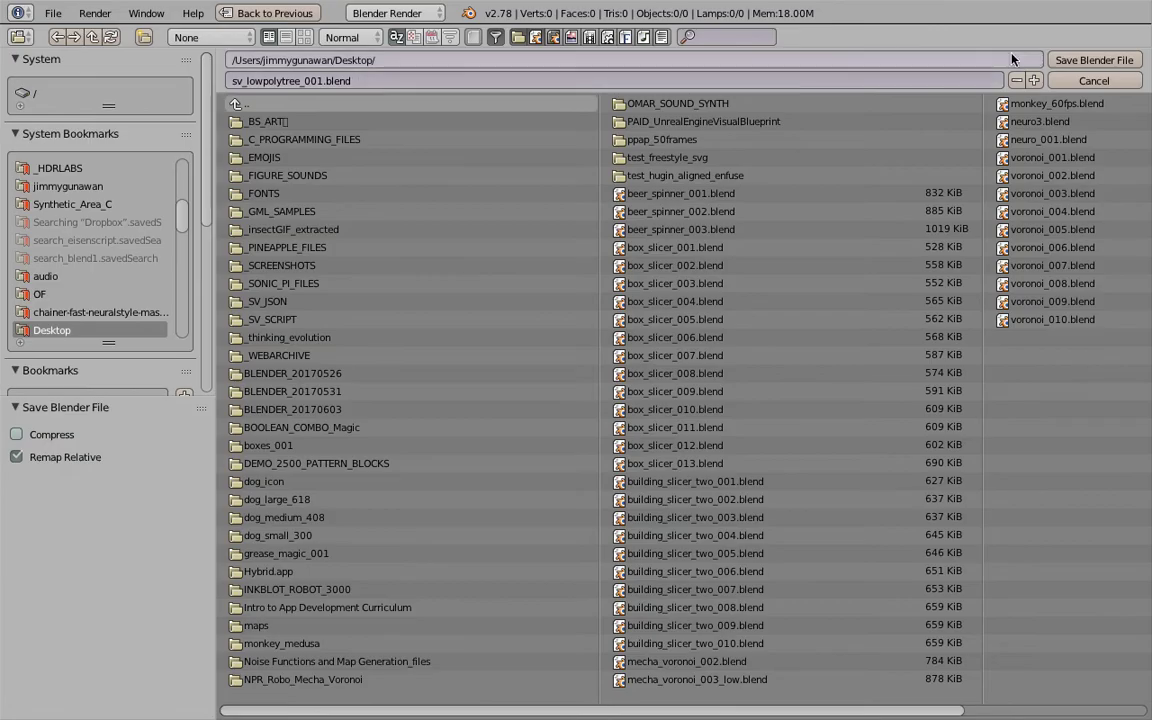
{"action": "left_click", "coordinate": [1090, 61]}
Move the Line and Viewer Draw nodes farther apart to make room for another node between them
{"action": "mouse_move", "coordinate": [610, 480]}
{"action": "middle_mouse_down"}
{"action": "mouse_move", "coordinate": [587, 453]}
{"action": "mouse_move", "coordinate": [600, 440]}
{"action": "middle_mouse_up"}
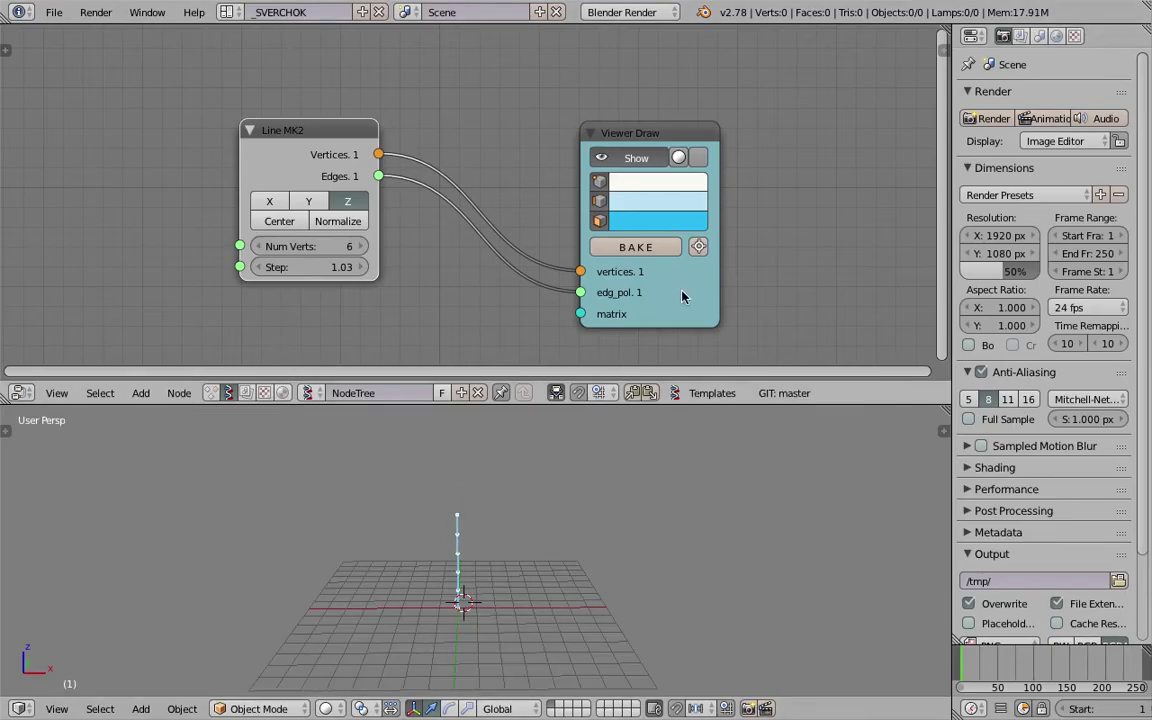
{"action": "mouse_move", "coordinate": [705, 297]}
{"action": "left_mouse_down"}
{"action": "mouse_move", "coordinate": [749, 273]}
{"action": "mouse_move", "coordinate": [780, 275]}
{"action": "left_mouse_up"}
{"action": "middle_click_drag", "start_coordinate": [560, 226], "coordinate": [550, 248]}
{"action": "left_click_drag", "start_coordinate": [292, 156], "coordinate": [214, 155]}
{"action": "scroll", "coordinate": [625, 470], "scroll_direction": "up", "scroll_amount": 2}
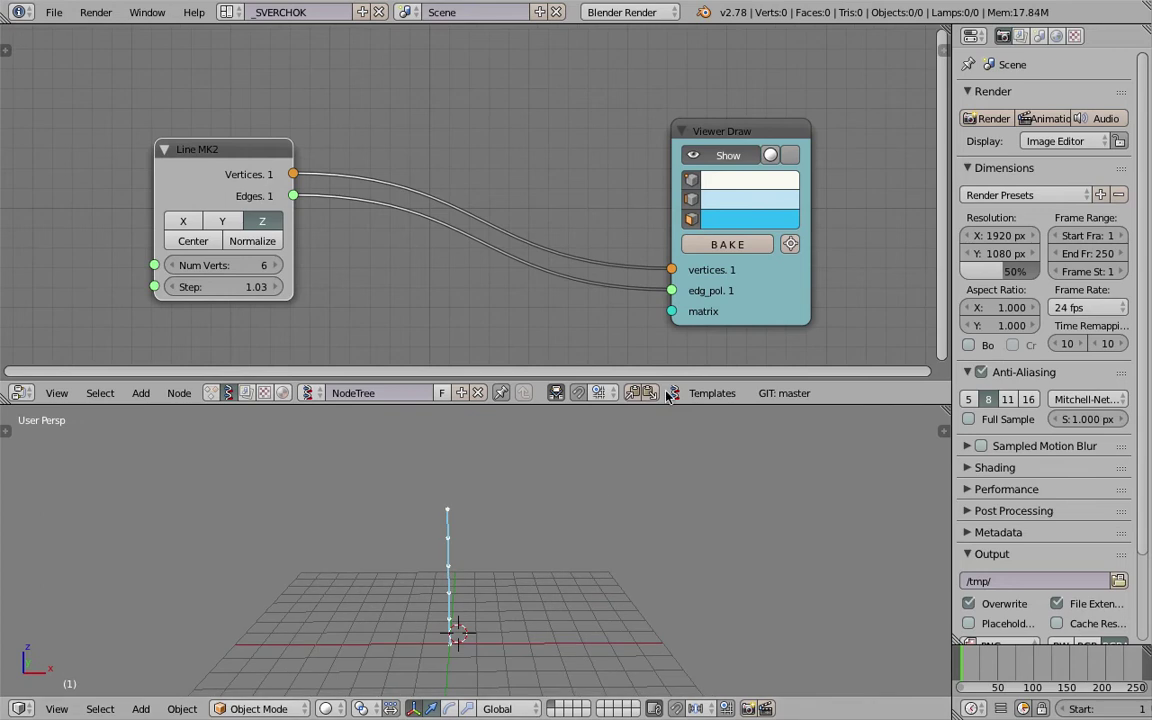
{"action": "left_click_drag", "start_coordinate": [726, 309], "coordinate": [740, 305]}
Search the available nodes for polyline and skin options
{"action": "key", "text": "shift+a"}
{"action": "left_click", "coordinate": [555, 146]}
{"action": "type", "text": "polyli"}
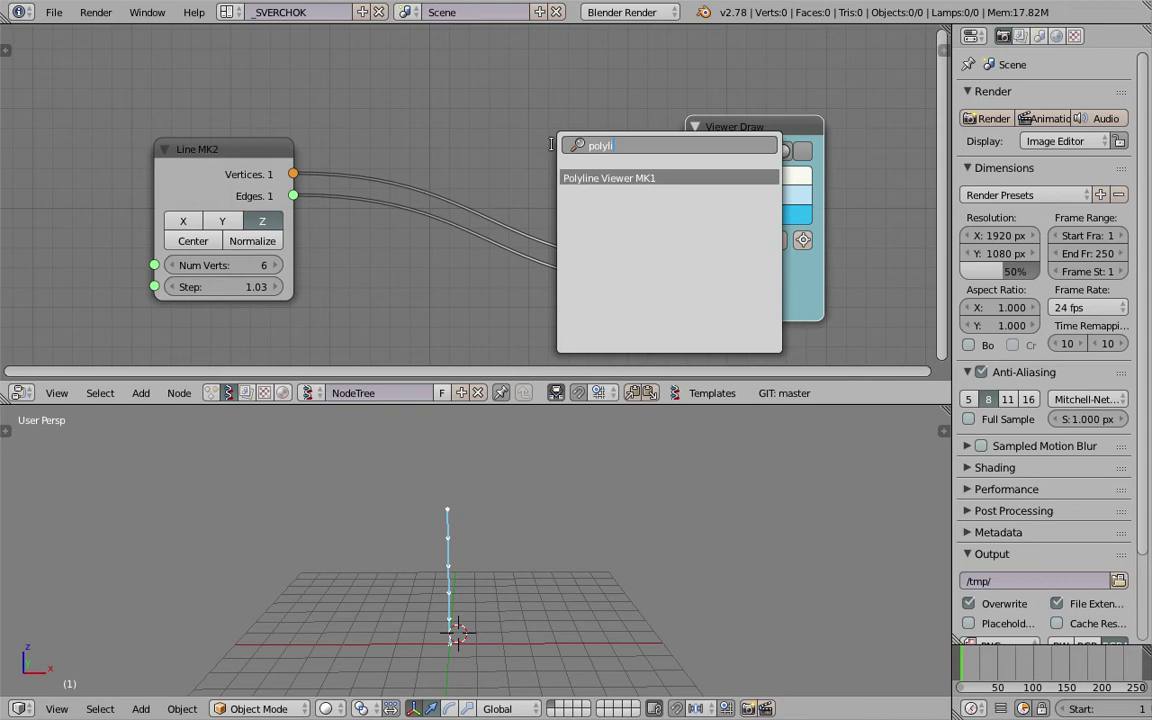
{"action": "key", "text": "ctrl+a"}
{"action": "type", "text": "skin"}
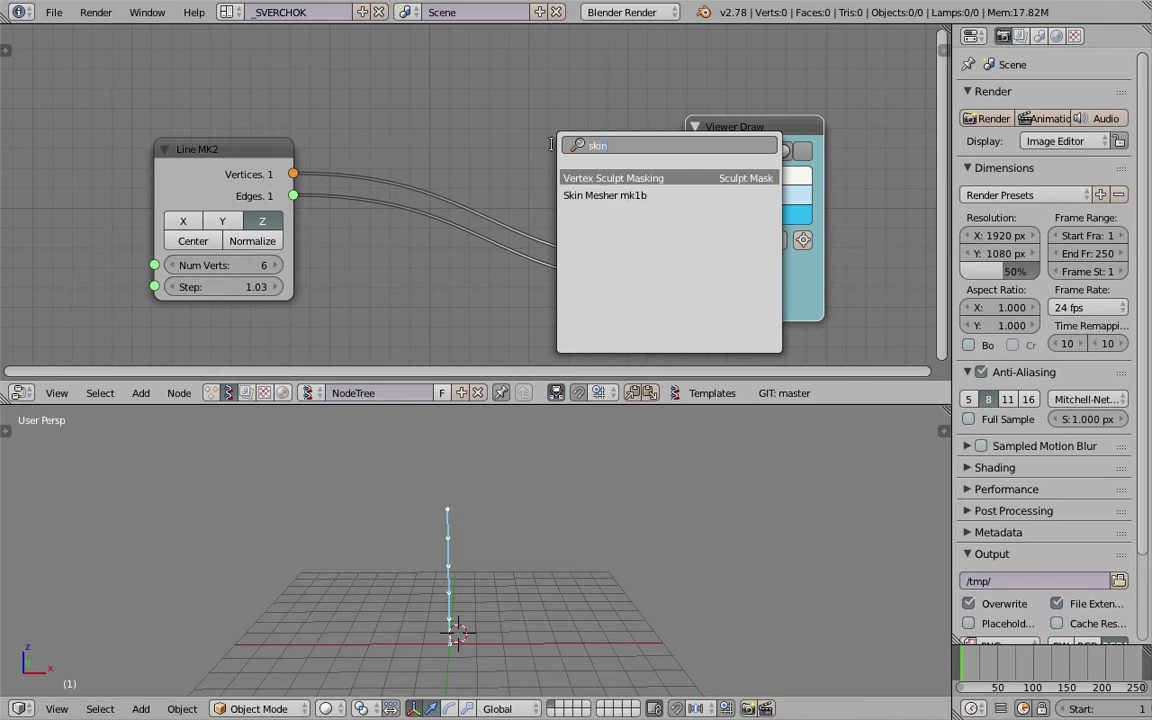
{"action": "key", "text": "Down"}
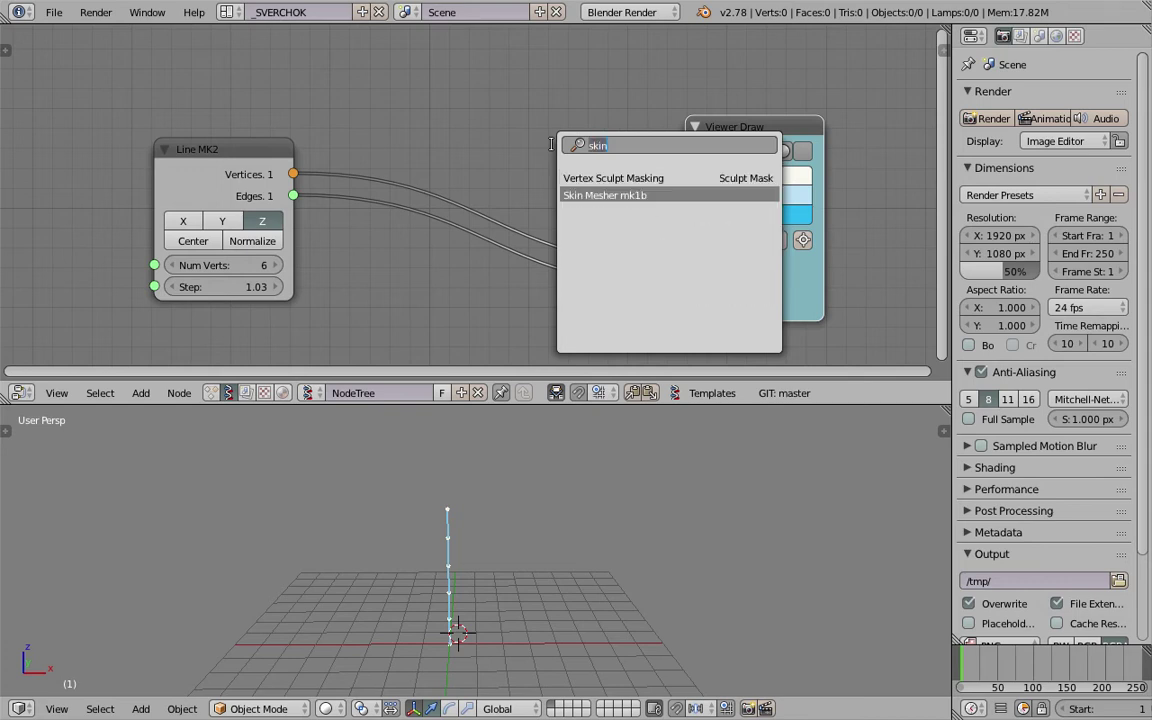
{"action": "key", "text": "BackSpace"}
{"action": "key", "text": "BackSpace"}
{"action": "key", "text": "BackSpace"}
{"action": "key", "text": "BackSpace"}
Insert a Polyline Viewer MK1 node between the Line and Viewer Draw nodes
{"action": "type", "text": "polyl"}
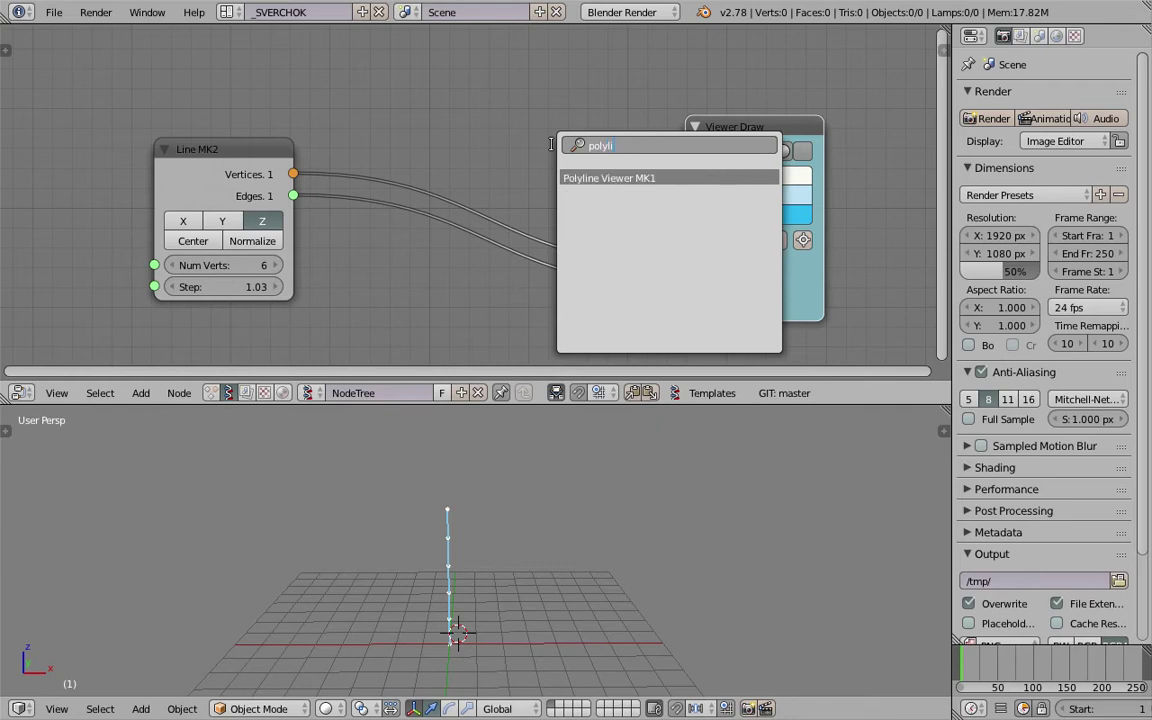
{"action": "type", "text": "i"}
{"action": "key", "text": "Return"}
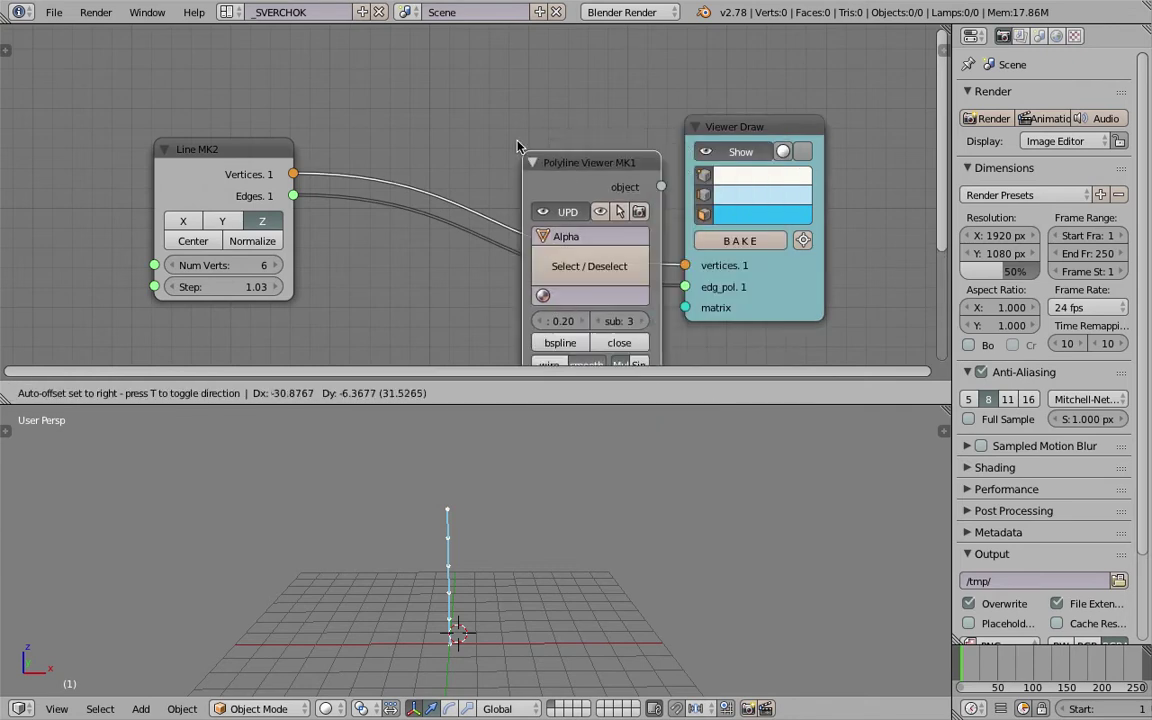
{"action": "left_click", "coordinate": [500, 141]}
{"action": "middle_click_drag", "start_coordinate": [500, 141], "coordinate": [514, 127]}
{"action": "left_click_drag", "start_coordinate": [517, 119], "coordinate": [557, 69]}
{"action": "middle_click_drag", "start_coordinate": [559, 134], "coordinate": [570, 145]}
Move the Viewer Draw node aside and set the Polyline Viewer's radii to 1.13
{"action": "left_click_drag", "start_coordinate": [722, 140], "coordinate": [789, 170]}
{"action": "left_click_drag", "start_coordinate": [580, 269], "coordinate": [625, 269]}
{"action": "middle_click_drag", "start_coordinate": [618, 482], "coordinate": [583, 486]}
{"action": "scroll", "coordinate": [488, 480], "scroll_direction": "up", "scroll_amount": 3}
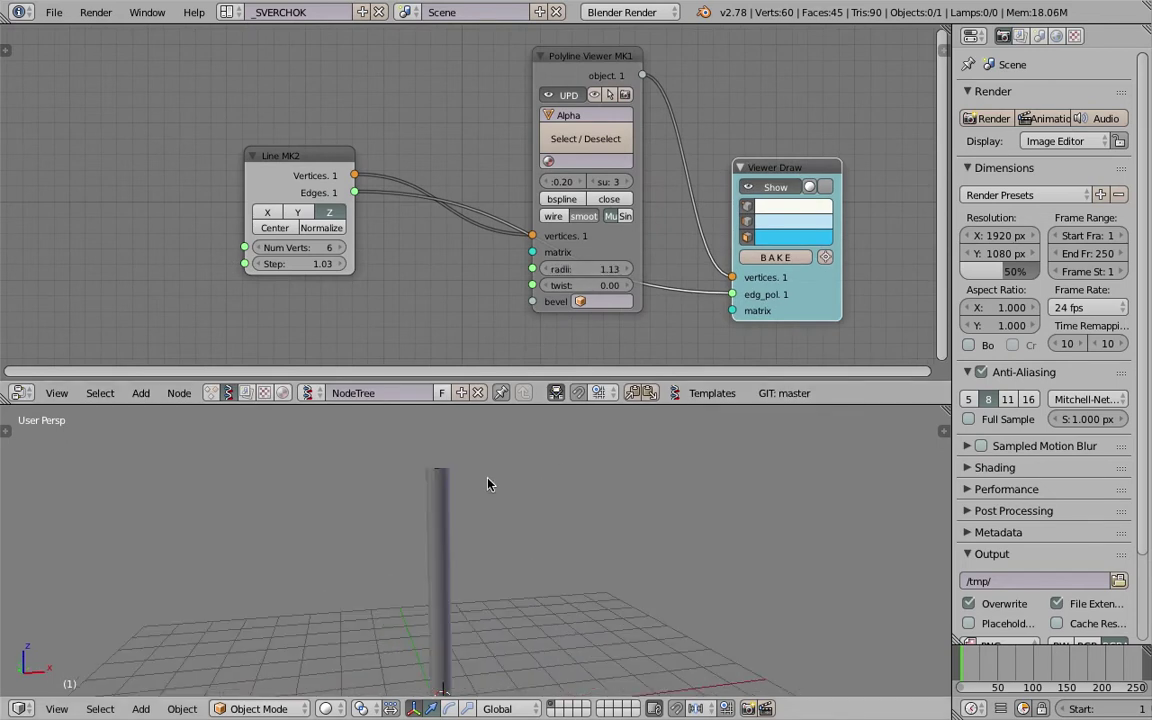
Select the generated tube in the 3D view and save over the existing file
{"action": "right_click", "coordinate": [439, 530]}
{"action": "mouse_move", "coordinate": [439, 530]}
{"action": "middle_mouse_down"}
{"action": "mouse_move", "coordinate": [413, 533]}
{"action": "mouse_move", "coordinate": [445, 541]}
{"action": "middle_mouse_up"}
{"action": "middle_click_drag", "start_coordinate": [445, 541], "coordinate": [474, 529], "text": "shift"}
{"action": "key", "text": "ctrl+s"}
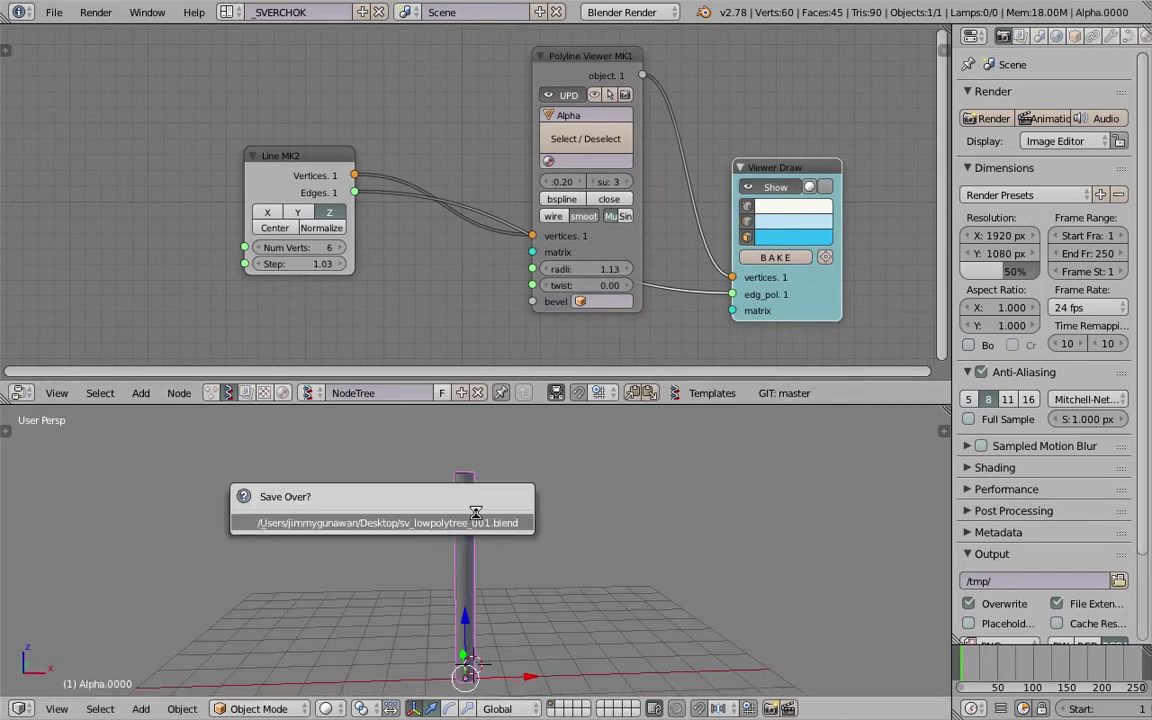
{"action": "left_click", "coordinate": [475, 517]}
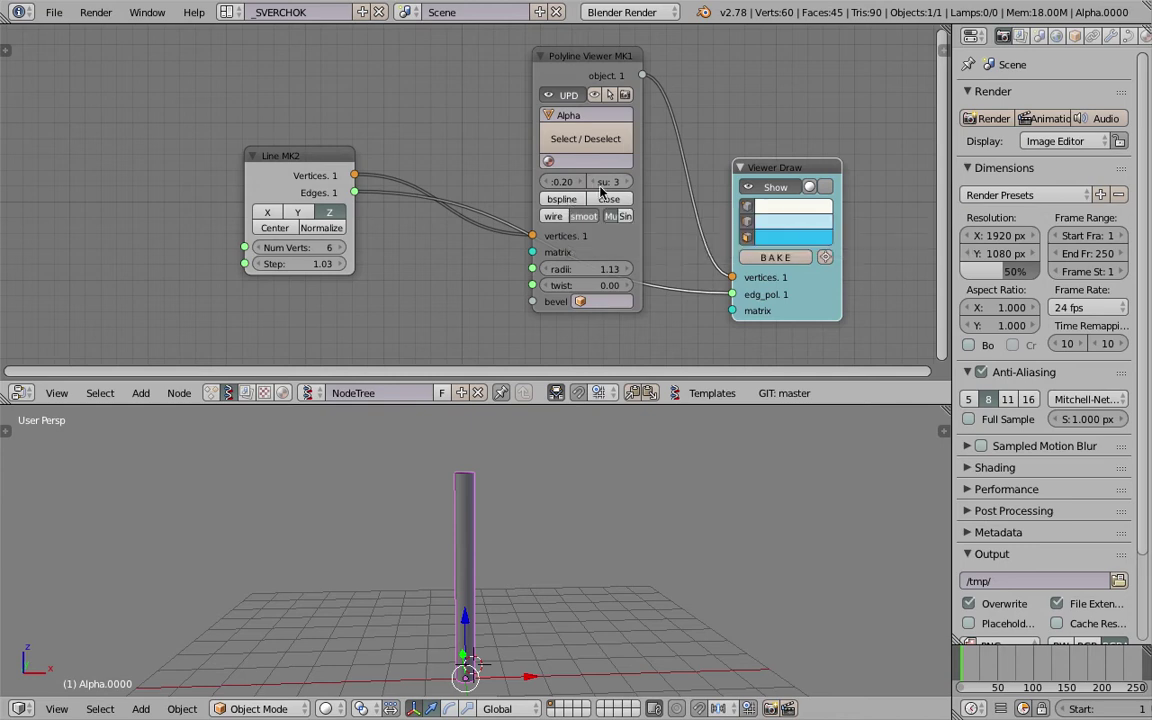
Set the Polyline Viewer's subdivisions to 0 and display the trunk in wireframe
{"action": "left_click_drag", "start_coordinate": [604, 183], "coordinate": [580, 184]}
{"action": "mouse_move", "coordinate": [570, 450]}
{"action": "middle_mouse_down"}
{"action": "mouse_move", "coordinate": [608, 456]}
{"action": "mouse_move", "coordinate": [534, 502]}
{"action": "mouse_move", "coordinate": [499, 491]}
{"action": "middle_mouse_up"}
{"action": "key", "text": "z"}
{"action": "key", "text": "z"}
{"action": "key", "text": "z"}
{"action": "scroll", "coordinate": [532, 504], "scroll_direction": "up", "scroll_amount": 2}
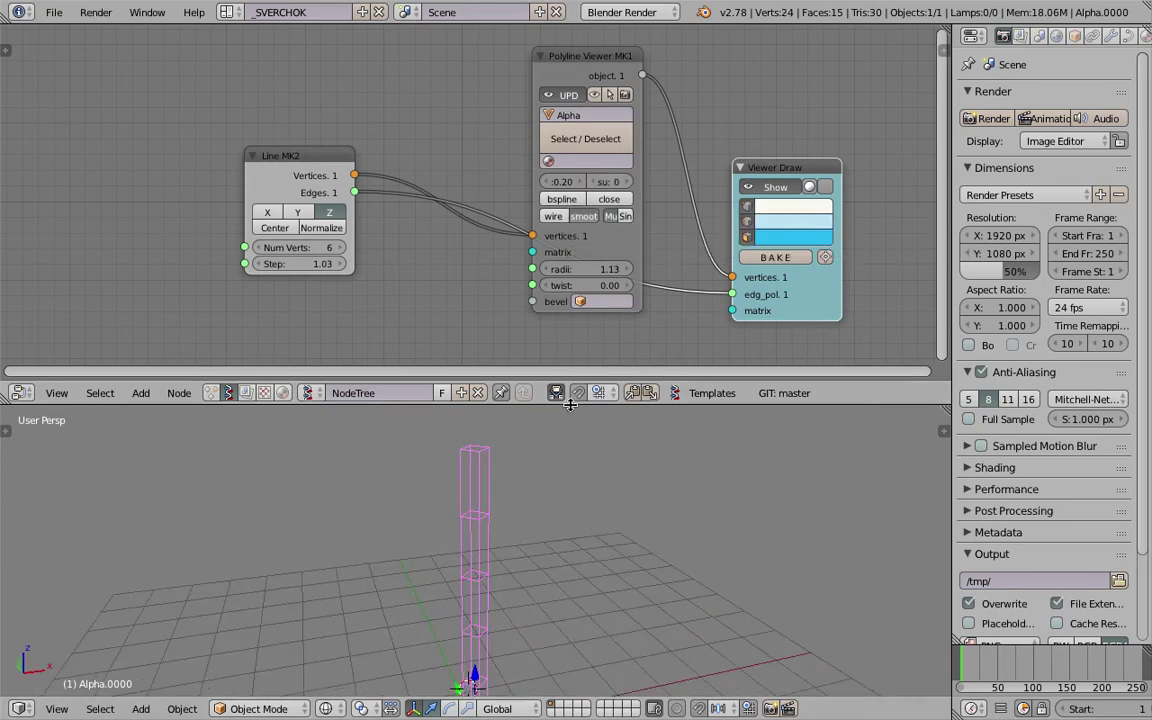
Enlarge the 3D view by shrinking the node editor's height
{"action": "left_click_drag", "start_coordinate": [571, 404], "coordinate": [567, 345]}
{"action": "scroll", "coordinate": [543, 418], "scroll_direction": "down", "scroll_amount": 1}
{"action": "mouse_move", "coordinate": [538, 530]}
{"action": "middle_mouse_down"}
{"action": "mouse_move", "coordinate": [470, 517]}
{"action": "mouse_move", "coordinate": [430, 536]}
{"action": "middle_mouse_up"}
Widen the Polyline Viewer node and move the Viewer Draw and Line nodes farther away from it
{"action": "left_click_drag", "start_coordinate": [640, 178], "coordinate": [682, 178]}
{"action": "left_click_drag", "start_coordinate": [763, 134], "coordinate": [814, 139]}
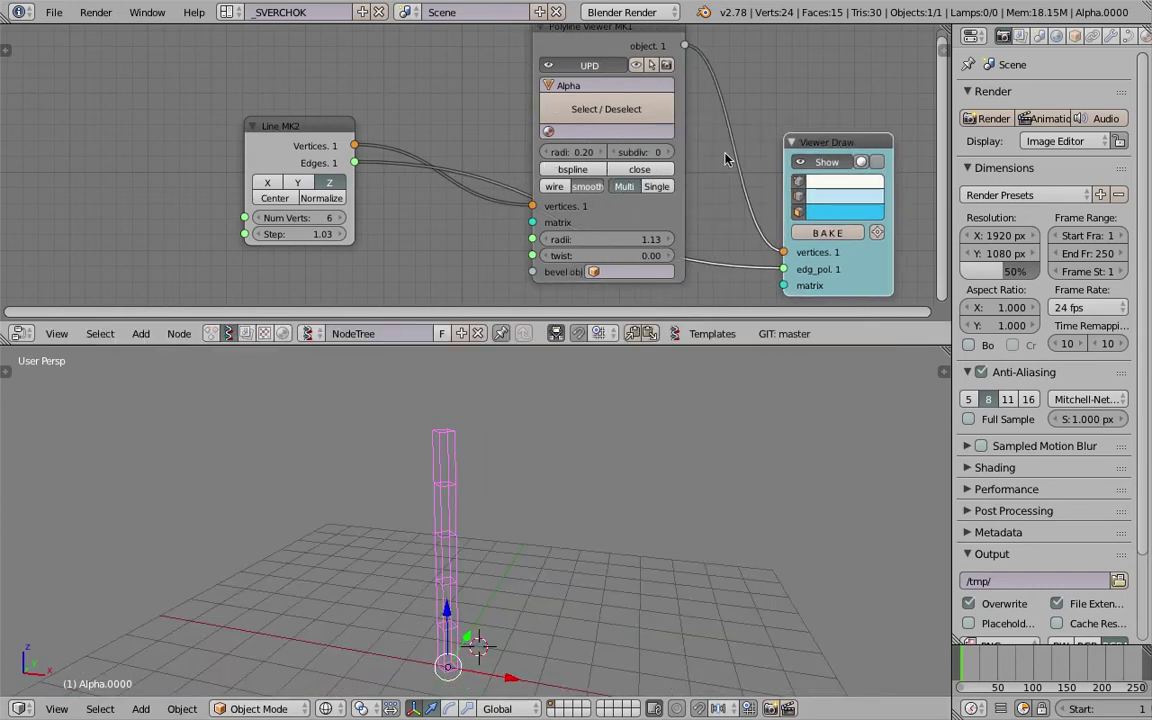
{"action": "scroll", "coordinate": [617, 189], "scroll_direction": "down", "scroll_amount": 1}
{"action": "middle_click_drag", "start_coordinate": [540, 171], "coordinate": [548, 150]}
{"action": "left_click_drag", "start_coordinate": [305, 102], "coordinate": [121, 131]}
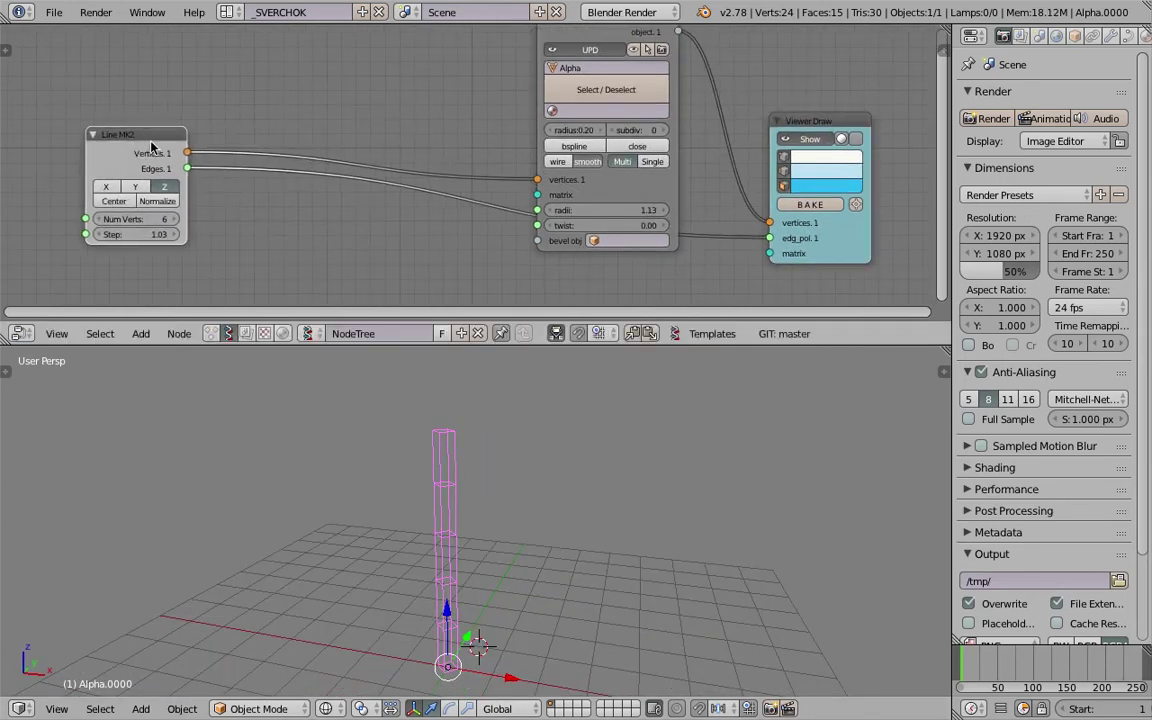
Insert a Randomize input vertices node on the vertices link between the Line and Polyline Viewer nodes
{"action": "middle_click_drag", "start_coordinate": [491, 603], "coordinate": [472, 648]}
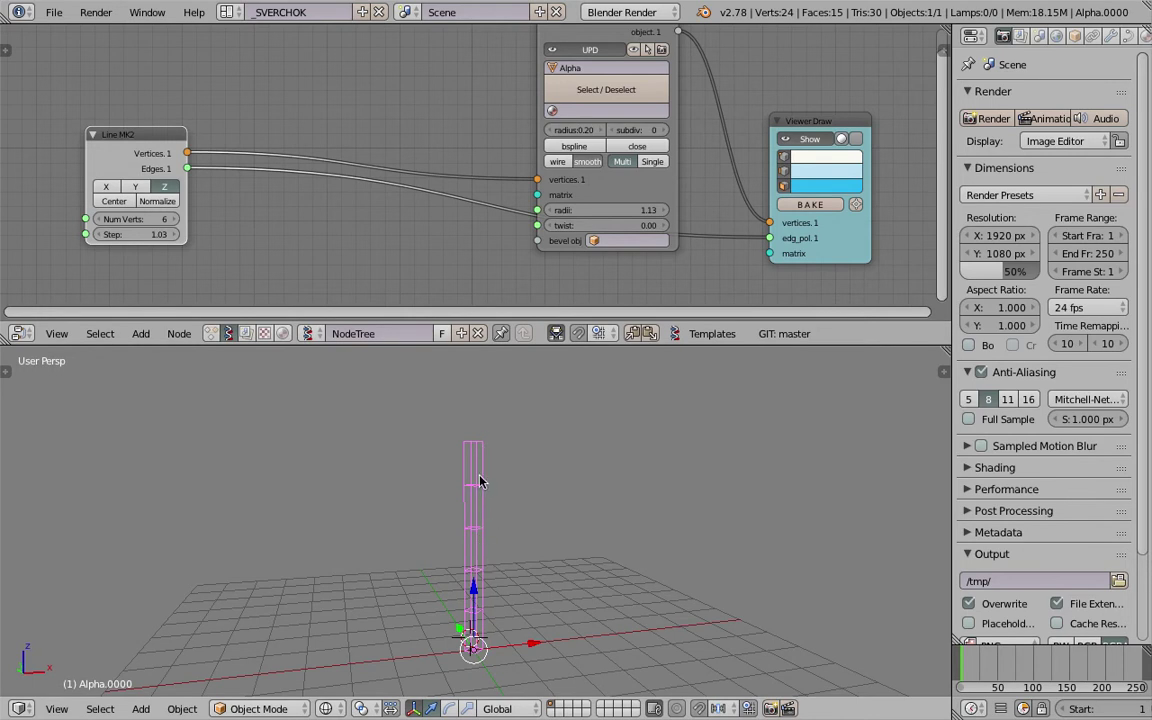
{"action": "middle_click_drag", "start_coordinate": [486, 458], "coordinate": [501, 512]}
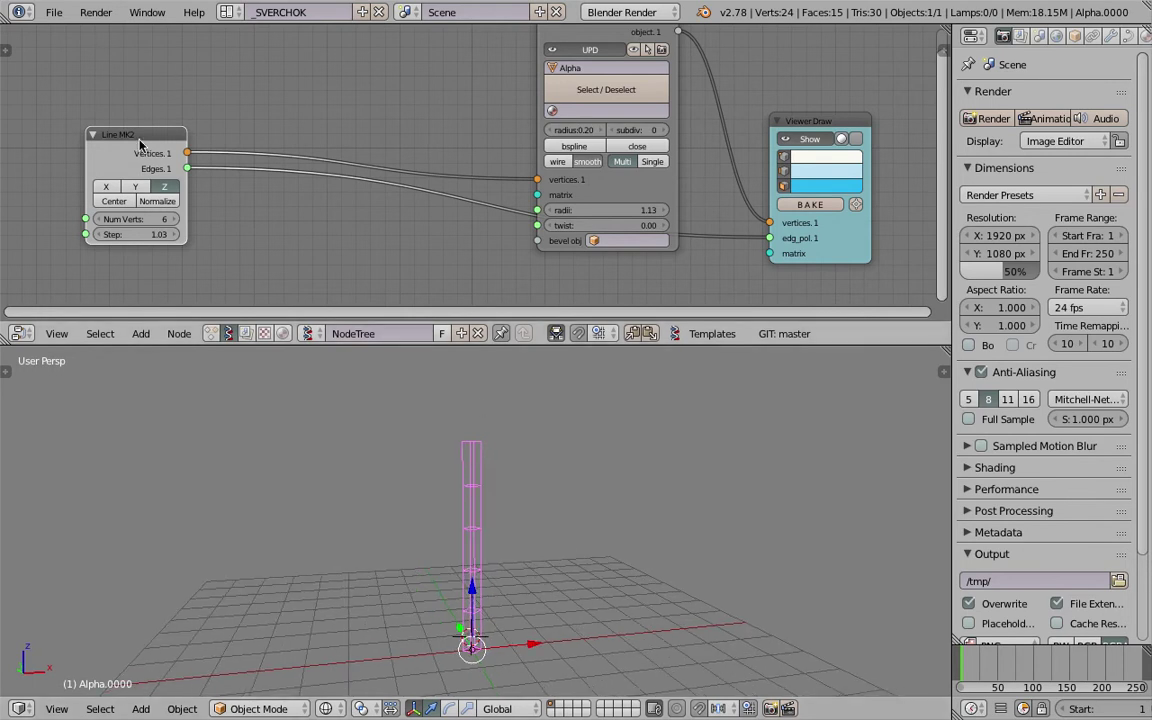
{"action": "left_click_drag", "start_coordinate": [128, 132], "coordinate": [114, 136]}
{"action": "key", "text": "shift+a"}
{"action": "left_click", "coordinate": [278, 125]}
{"action": "type", "text": "random"}
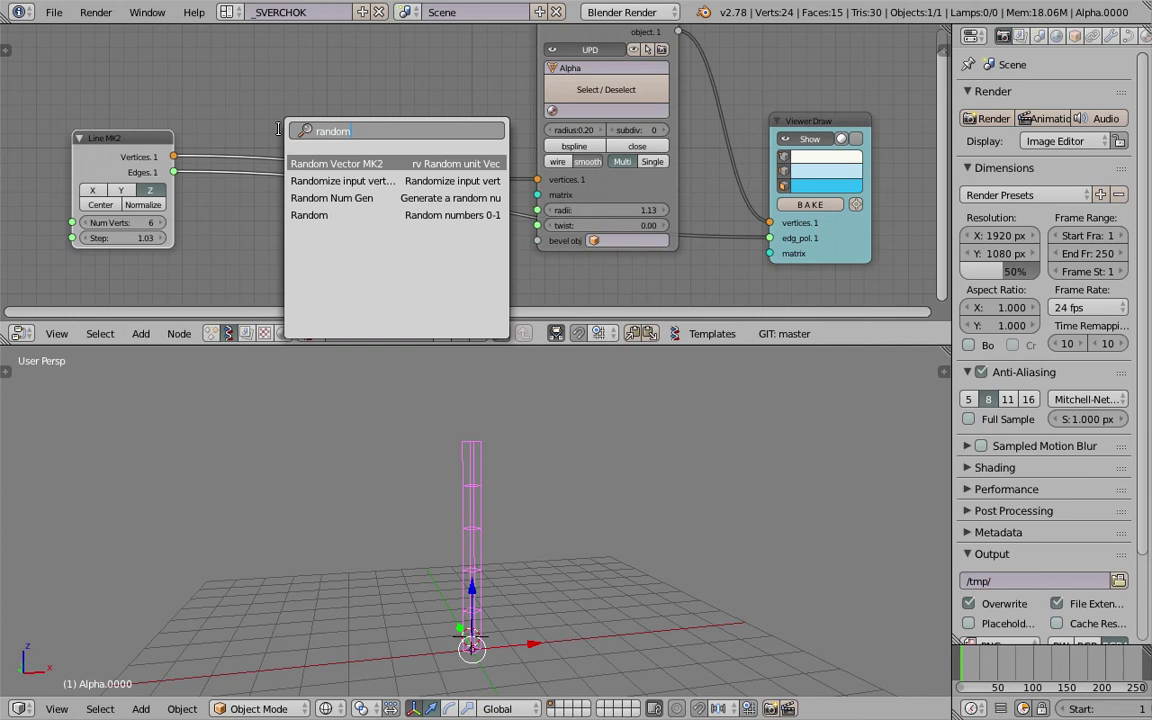
{"action": "key", "text": "Down"}
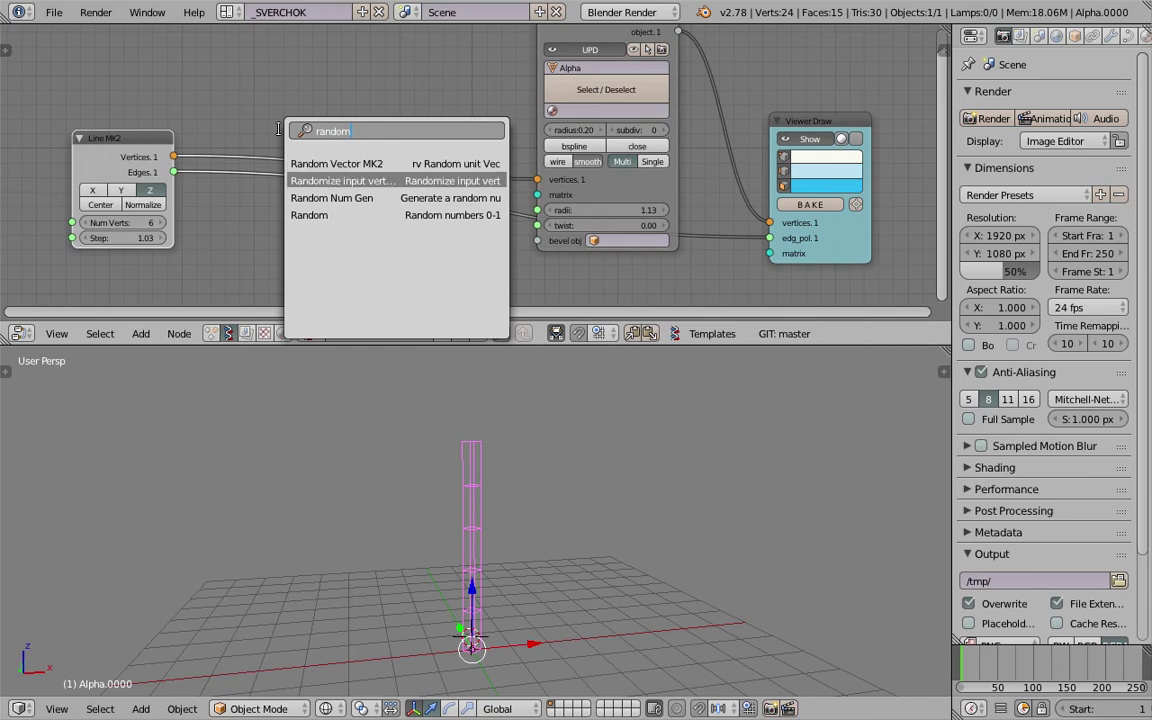
{"action": "key", "text": "Return"}
{"action": "left_click", "coordinate": [292, 126]}
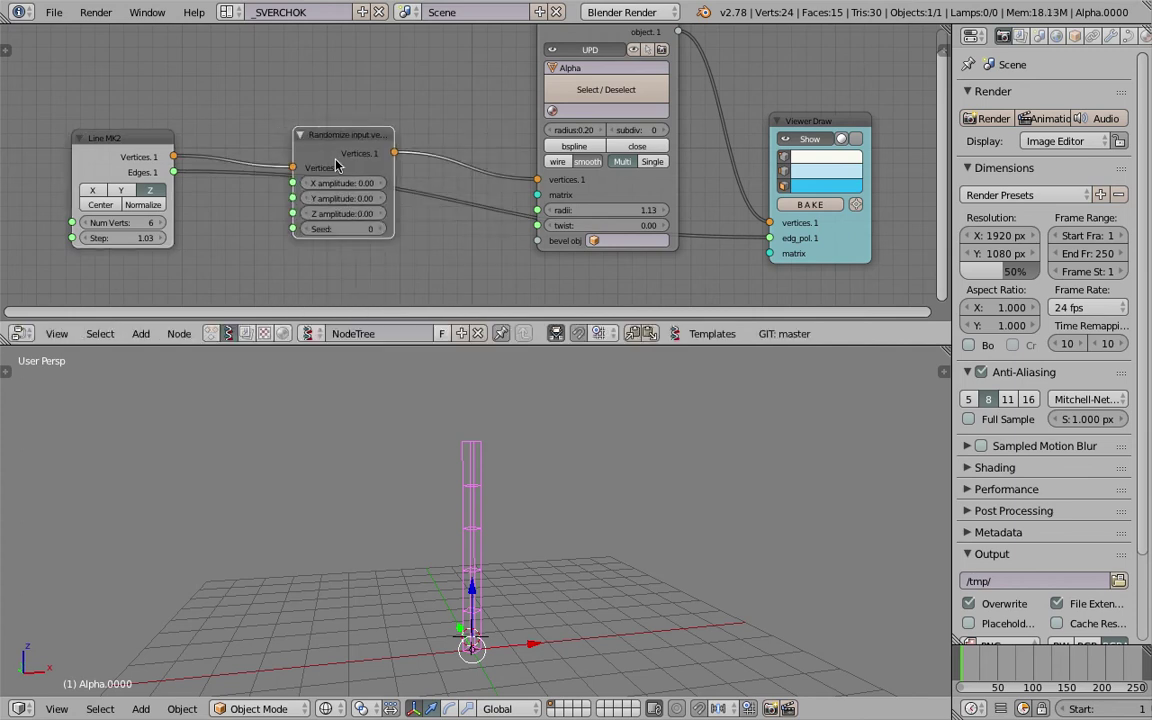
Set the Randomize node's X, Y and Z amplitudes to 0.27 and seed to 10, and show the trunk in solid shading
{"action": "mouse_move", "coordinate": [339, 158]}
{"action": "left_mouse_down"}
{"action": "mouse_move", "coordinate": [366, 110]}
{"action": "mouse_move", "coordinate": [369, 167]}
{"action": "mouse_move", "coordinate": [408, 167]}
{"action": "mouse_move", "coordinate": [382, 182]}
{"action": "mouse_move", "coordinate": [397, 183]}
{"action": "left_mouse_up"}
{"action": "key", "text": "z"}
{"action": "mouse_move", "coordinate": [612, 518]}
{"action": "middle_mouse_down"}
{"action": "mouse_move", "coordinate": [570, 529]}
{"action": "mouse_move", "coordinate": [612, 548]}
{"action": "mouse_move", "coordinate": [522, 522]}
{"action": "mouse_move", "coordinate": [515, 415]}
{"action": "middle_mouse_up"}
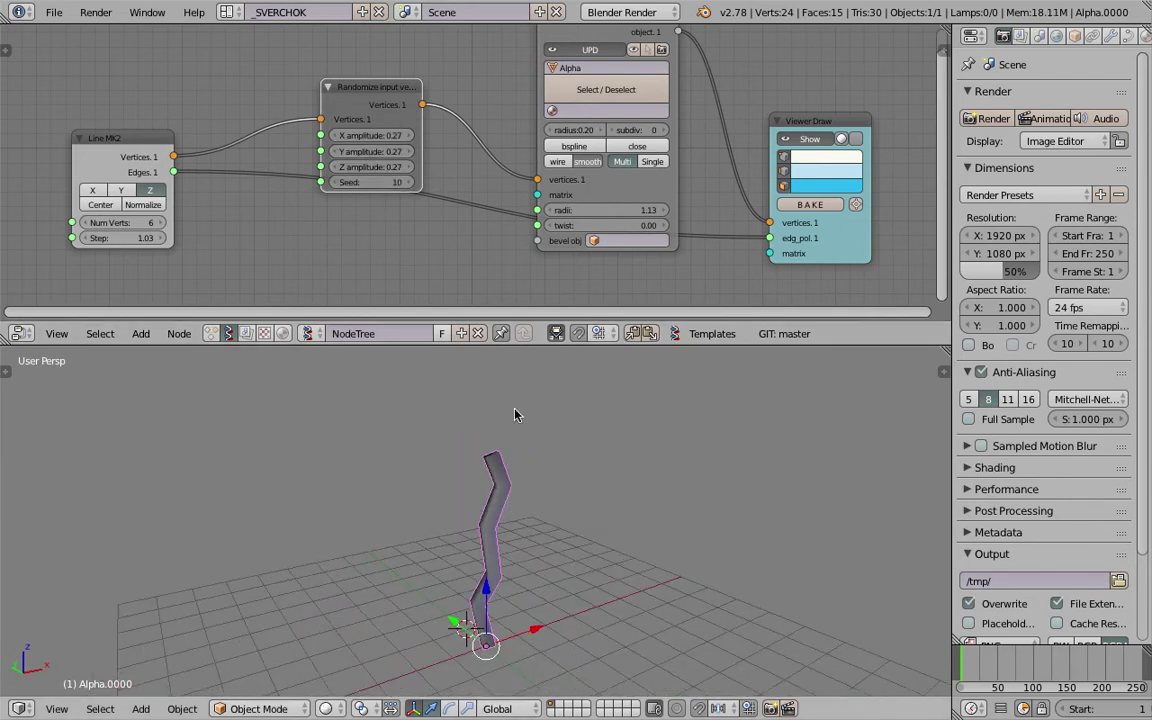
Set the Polyline Viewer's subdivisions to 1, return the trunk to wireframe display and save over the existing file
{"action": "left_click", "coordinate": [661, 131]}
{"action": "mouse_move", "coordinate": [632, 488]}
{"action": "middle_mouse_down"}
{"action": "mouse_move", "coordinate": [573, 467]}
{"action": "mouse_move", "coordinate": [437, 522]}
{"action": "mouse_move", "coordinate": [566, 503]}
{"action": "mouse_move", "coordinate": [541, 500]}
{"action": "middle_mouse_up"}
{"action": "key", "text": "z"}
{"action": "scroll", "coordinate": [540, 508], "scroll_direction": "down", "scroll_amount": 2}
{"action": "key", "text": "ctrl+s"}
{"action": "left_click", "coordinate": [540, 499]}
Set the Polyline Viewer's radii to 1.19
{"action": "scroll", "coordinate": [554, 223], "scroll_direction": "down", "scroll_amount": 1}
{"action": "middle_click_drag", "start_coordinate": [554, 223], "coordinate": [590, 179]}
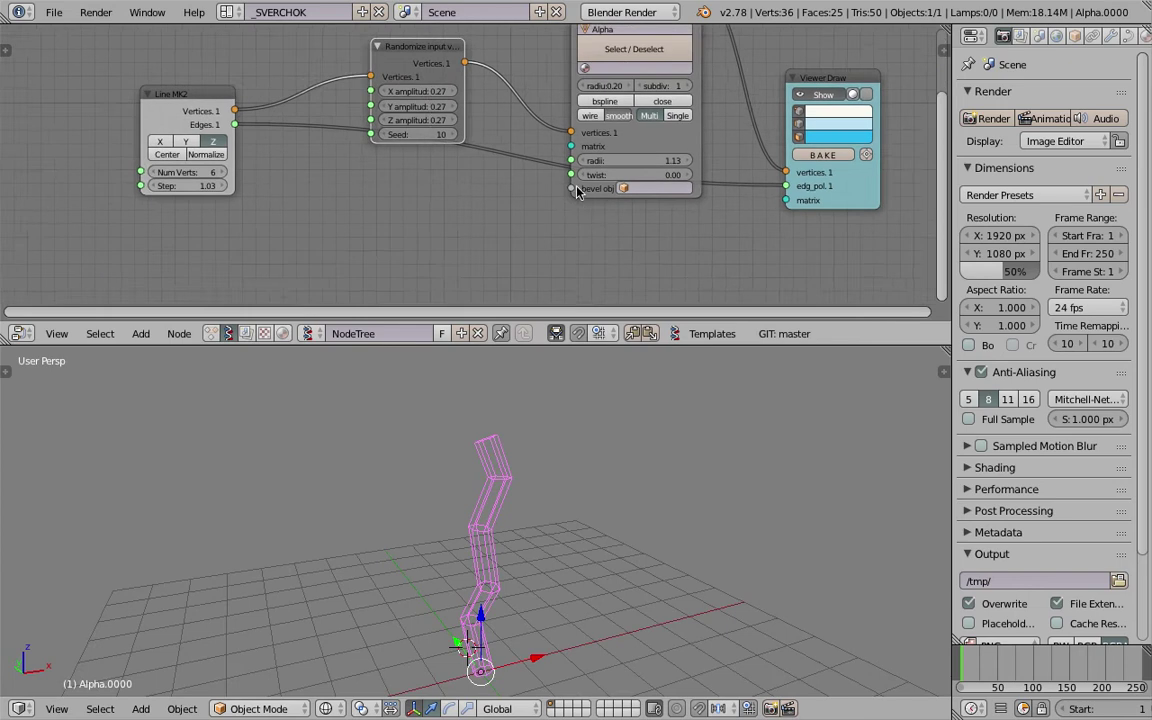
{"action": "scroll", "coordinate": [590, 178], "scroll_direction": "up", "scroll_amount": 1}
{"action": "mouse_move", "coordinate": [645, 162]}
{"action": "left_mouse_down"}
{"action": "mouse_move", "coordinate": [634, 162]}
{"action": "mouse_move", "coordinate": [651, 162]}
{"action": "left_mouse_up"}
Add a Range Float node below the Randomize node, save over the existing file and set the node to Count mode
{"action": "middle_click_drag", "start_coordinate": [526, 170], "coordinate": [551, 149]}
{"action": "key", "text": "shift+a"}
{"action": "left_click", "coordinate": [432, 171]}
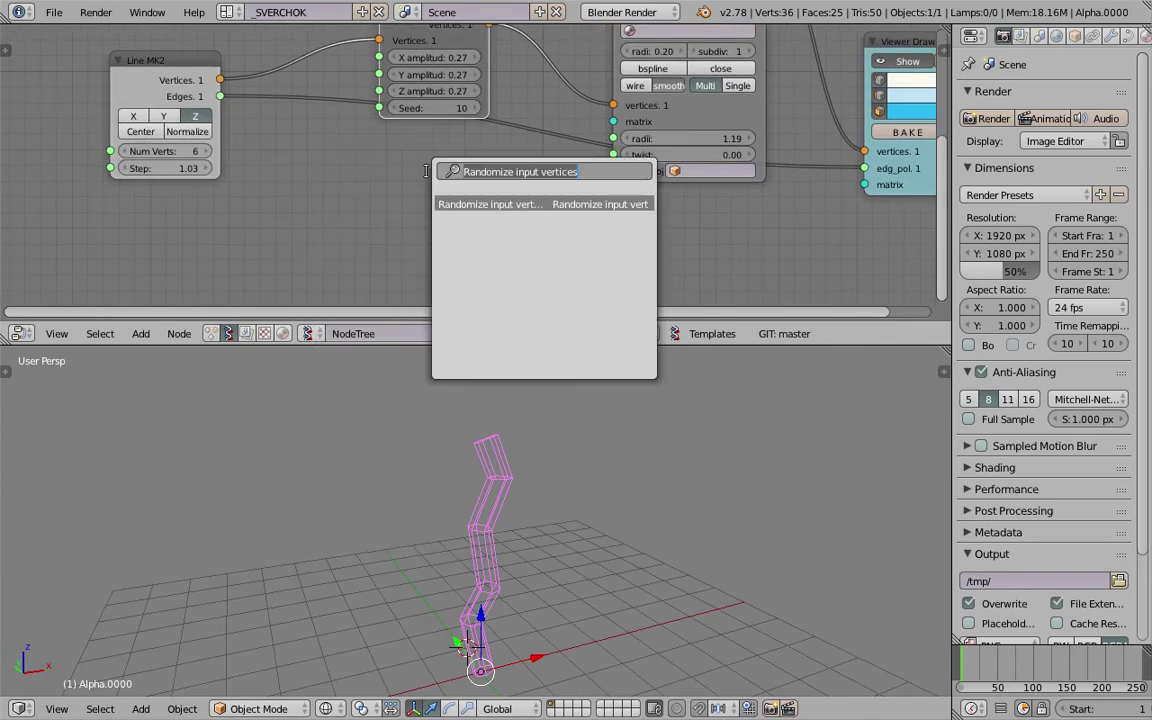
{"action": "type", "text": "range i"}
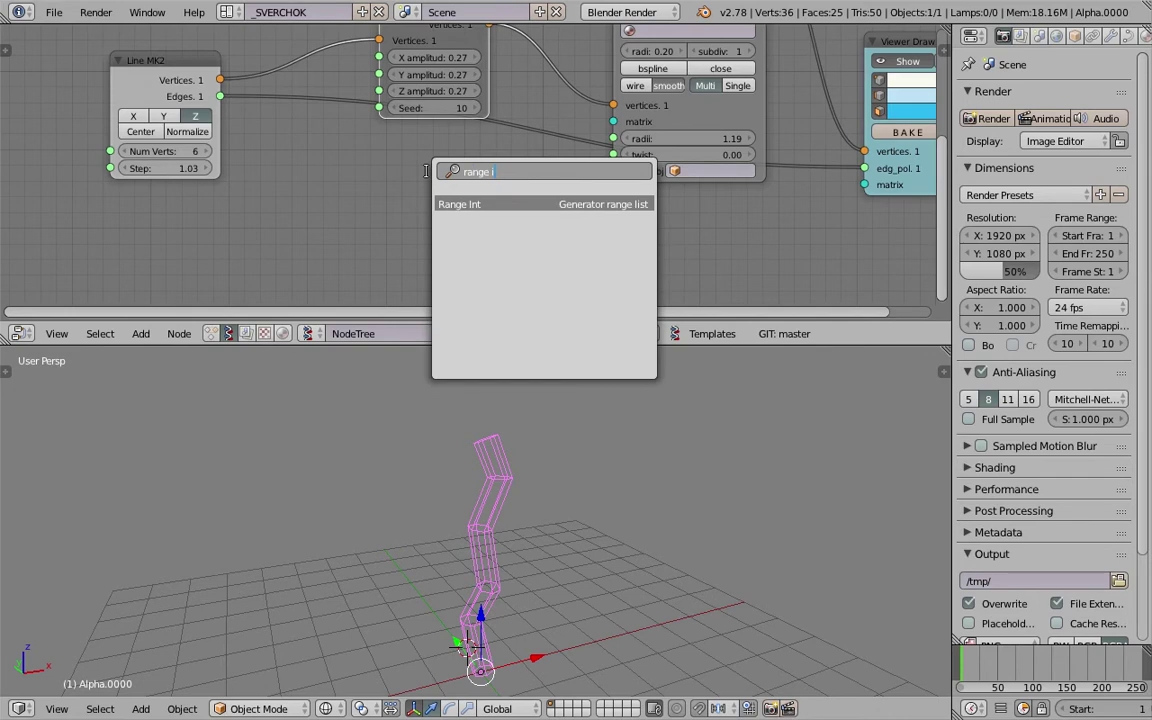
{"action": "key", "text": "BackSpace"}
{"action": "type", "text": "f"}
{"action": "key", "text": "Return"}
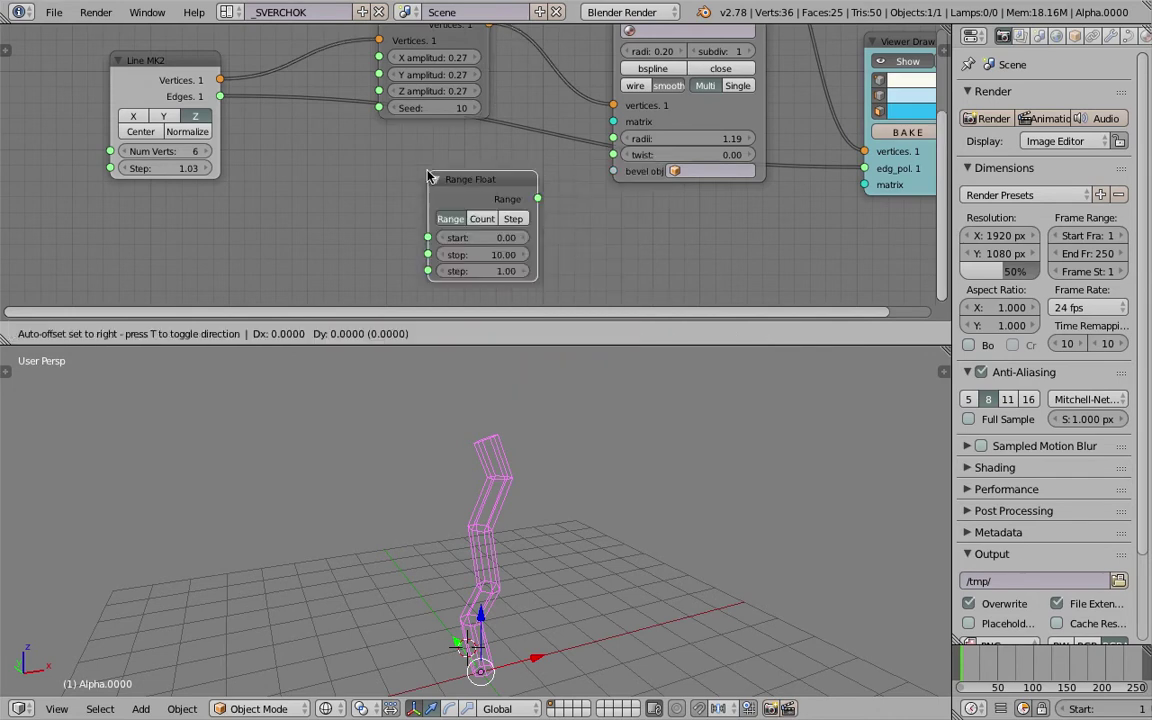
{"action": "left_click", "coordinate": [428, 171]}
{"action": "key", "text": "ctrl+s"}
{"action": "left_click", "coordinate": [429, 173]}
{"action": "left_click", "coordinate": [482, 218]}
Add an Int node with value 6, feed it to the Line's Num Verts and the Range Float's count, and save
{"action": "scroll", "coordinate": [243, 202], "scroll_direction": "down", "scroll_amount": 2}
{"action": "middle_click_drag", "start_coordinate": [241, 201], "coordinate": [267, 194]}
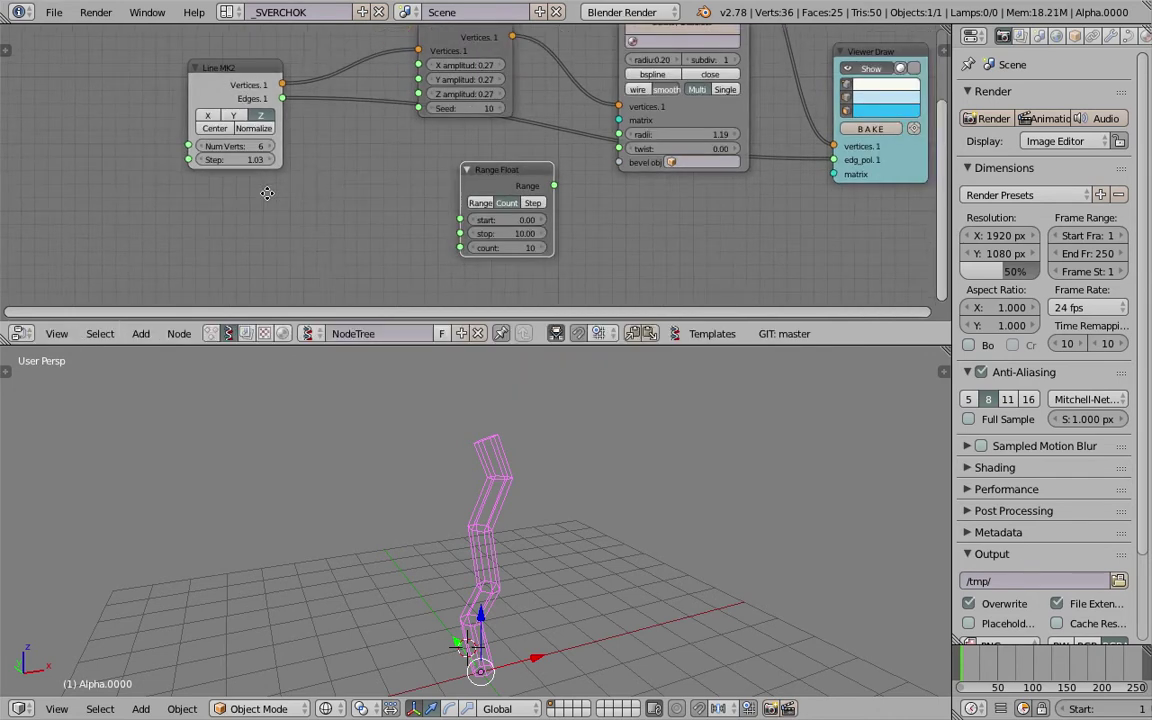
{"action": "key", "text": "shift+a"}
{"action": "left_click", "coordinate": [118, 188]}
{"action": "type", "text": "int"}
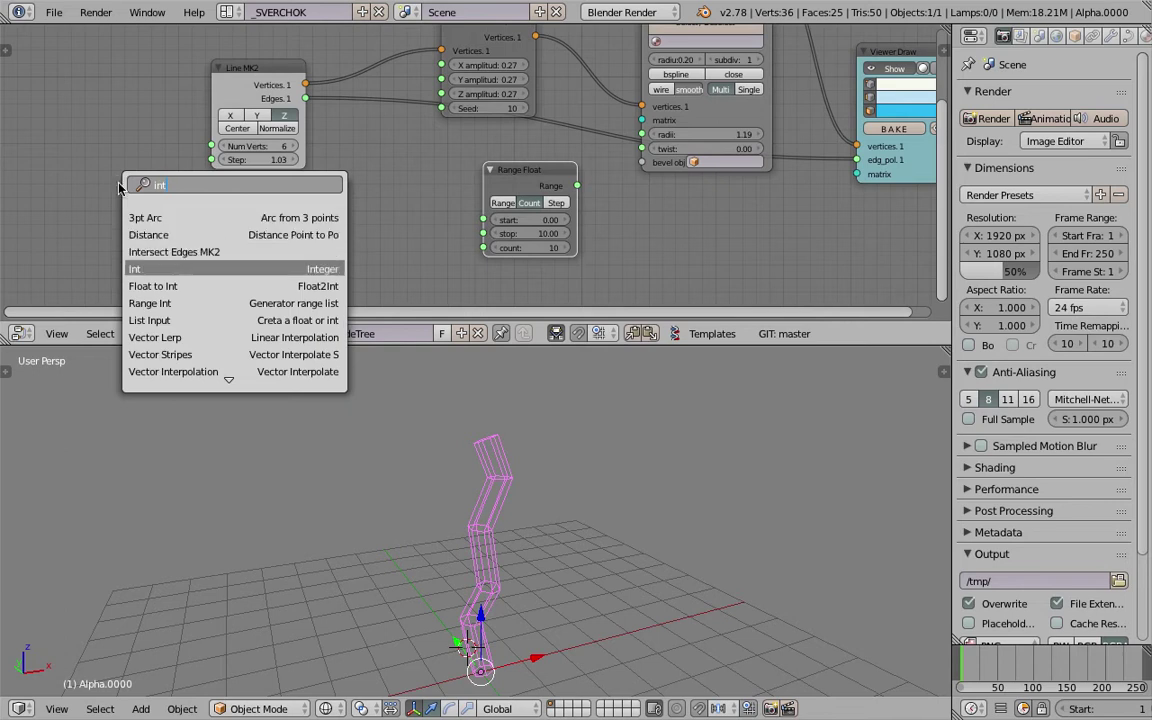
{"action": "key", "text": "Return"}
{"action": "left_click", "coordinate": [80, 151]}
{"action": "left_click_drag", "start_coordinate": [172, 176], "coordinate": [484, 247]}
{"action": "key", "text": "ctrl+s"}
{"action": "left_click", "coordinate": [193, 211]}
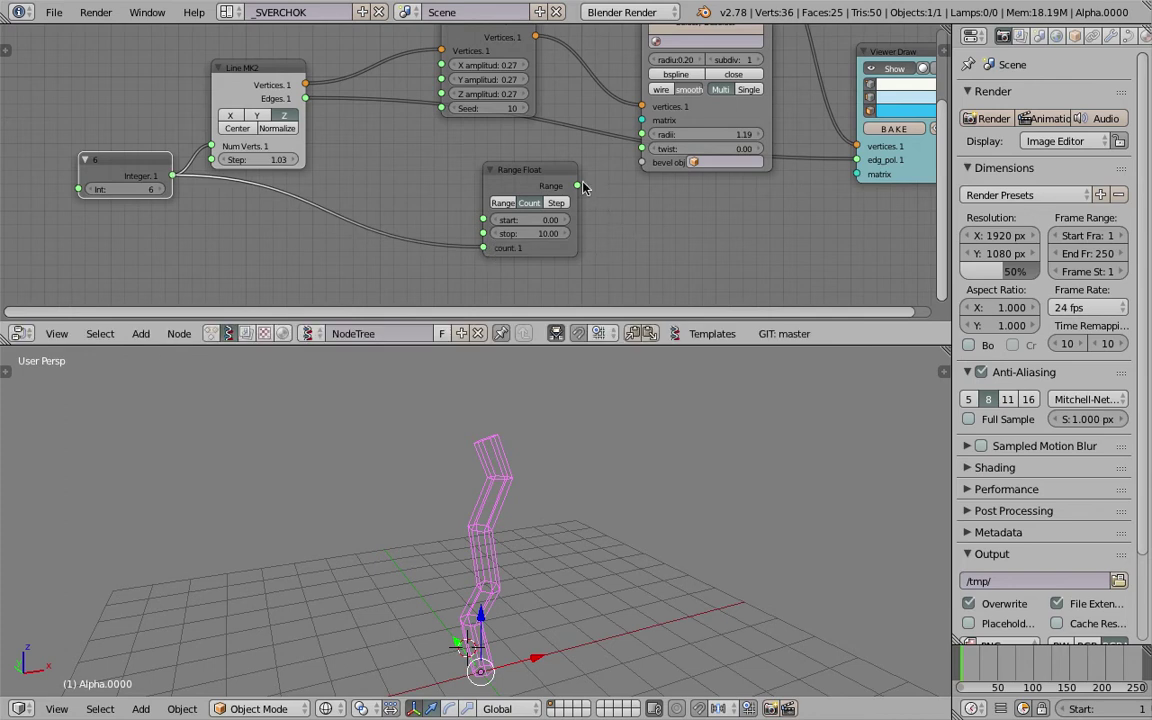
Connect the Range Float output to the Polyline Viewer's radii input and try a higher start value
{"action": "left_click_drag", "start_coordinate": [578, 186], "coordinate": [641, 134]}
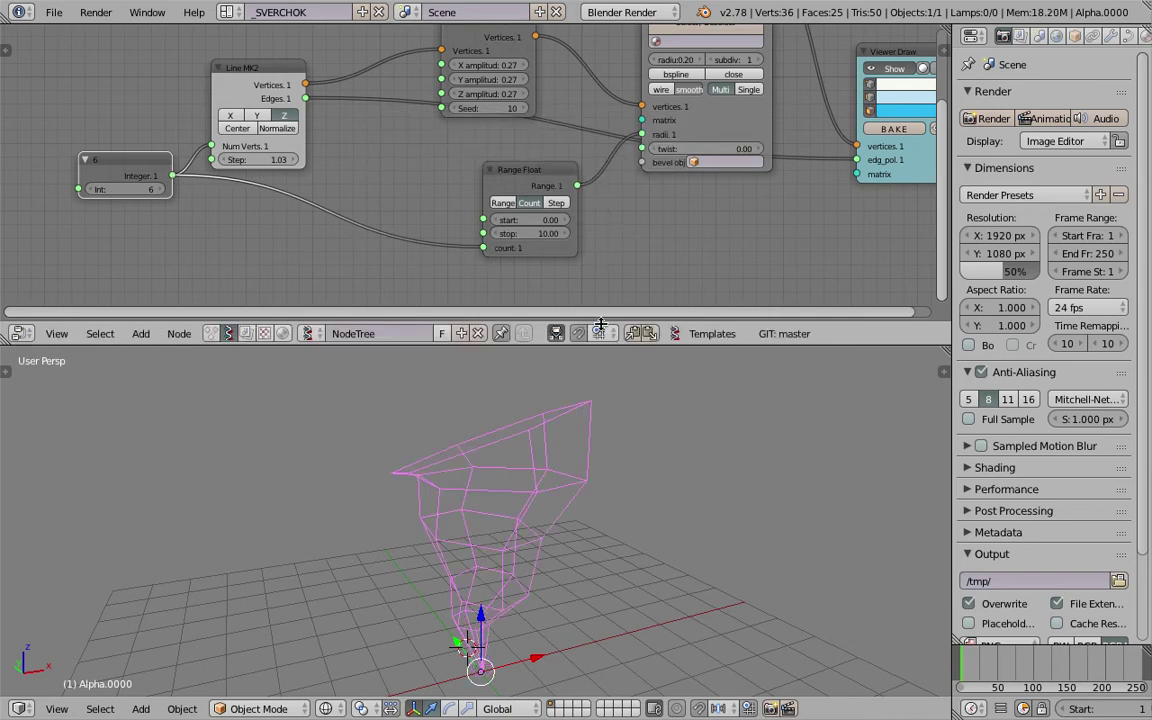
{"action": "middle_click_drag", "start_coordinate": [634, 464], "coordinate": [595, 442]}
{"action": "left_click_drag", "start_coordinate": [548, 220], "coordinate": [564, 220]}
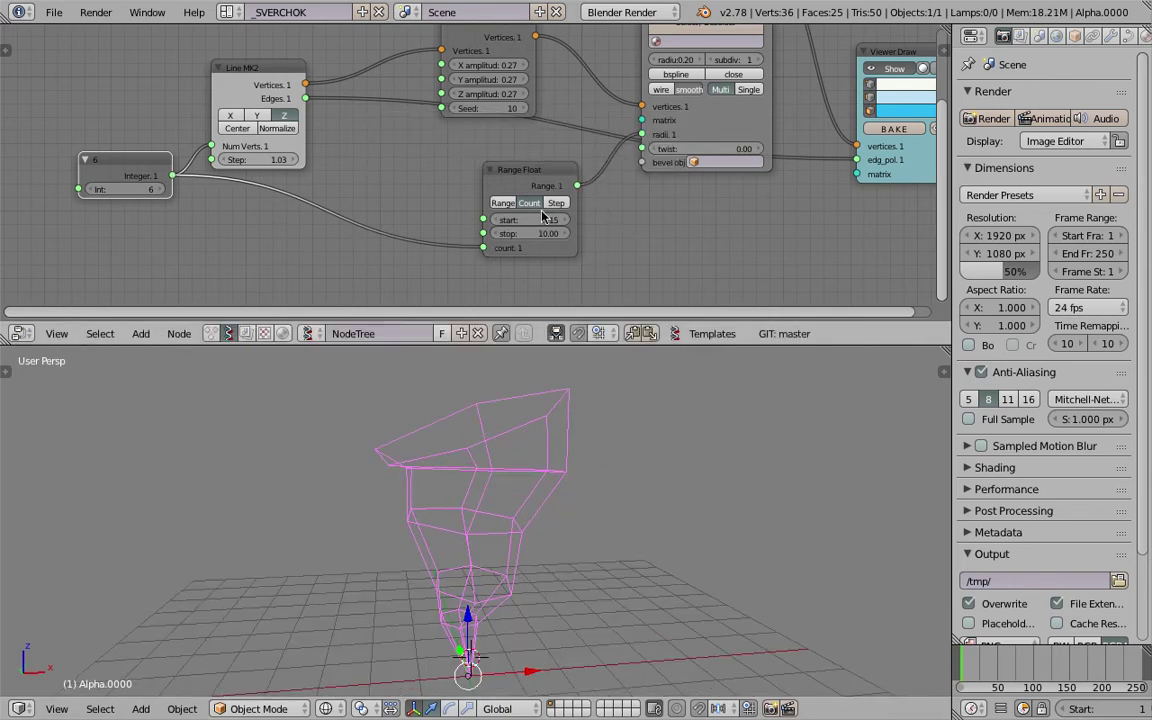
Try the Range Float's Range mode, return it to Count, and move the node farther from the Polyline Viewer
{"action": "left_click", "coordinate": [505, 203]}
{"action": "left_click_drag", "start_coordinate": [508, 181], "coordinate": [454, 185]}
{"action": "mouse_move", "coordinate": [473, 227]}
{"action": "left_mouse_down"}
{"action": "mouse_move", "coordinate": [510, 227]}
{"action": "mouse_move", "coordinate": [485, 239]}
{"action": "left_mouse_up"}
{"action": "mouse_move", "coordinate": [488, 226]}
{"action": "left_mouse_down"}
{"action": "mouse_move", "coordinate": [632, 226]}
{"action": "mouse_move", "coordinate": [482, 239]}
{"action": "left_mouse_up"}
{"action": "key", "text": "ctrl+s"}
{"action": "left_click_drag", "start_coordinate": [478, 175], "coordinate": [444, 172]}
{"action": "left_click", "coordinate": [457, 179]}
{"action": "left_click", "coordinate": [454, 210]}
Set the Range Float's start to 4 and stop to 1 so the trunk tapers upward
{"action": "left_click_drag", "start_coordinate": [463, 234], "coordinate": [435, 234]}
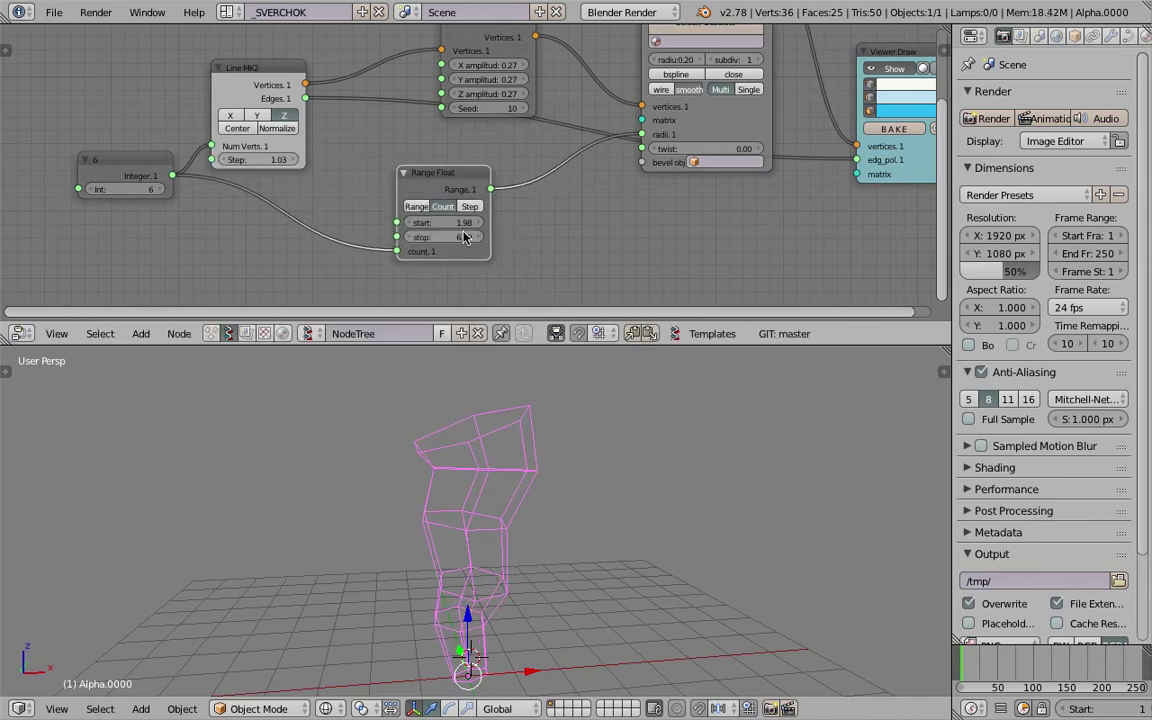
{"action": "left_click", "coordinate": [459, 223]}
{"action": "type", "text": "4"}
{"action": "key", "text": "Tab"}
{"action": "type", "text": "1"}
{"action": "key", "text": "Return"}
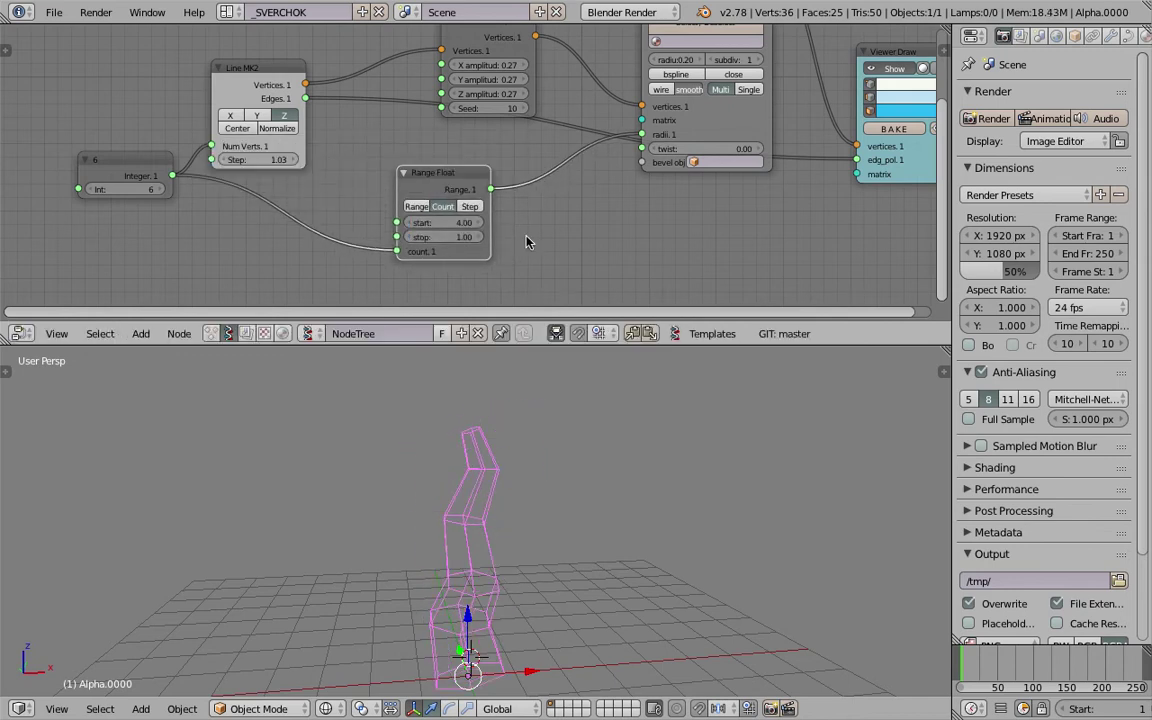
Display the tapered trunk in solid shading and save over the existing file
{"action": "key", "text": "z"}
{"action": "key", "text": "z"}
{"action": "key", "text": "z"}
{"action": "mouse_move", "coordinate": [520, 452]}
{"action": "middle_mouse_down"}
{"action": "mouse_move", "coordinate": [584, 456]}
{"action": "mouse_move", "coordinate": [537, 473]}
{"action": "middle_mouse_up"}
{"action": "key", "text": "ctrl+s"}
{"action": "left_click", "coordinate": [537, 473]}
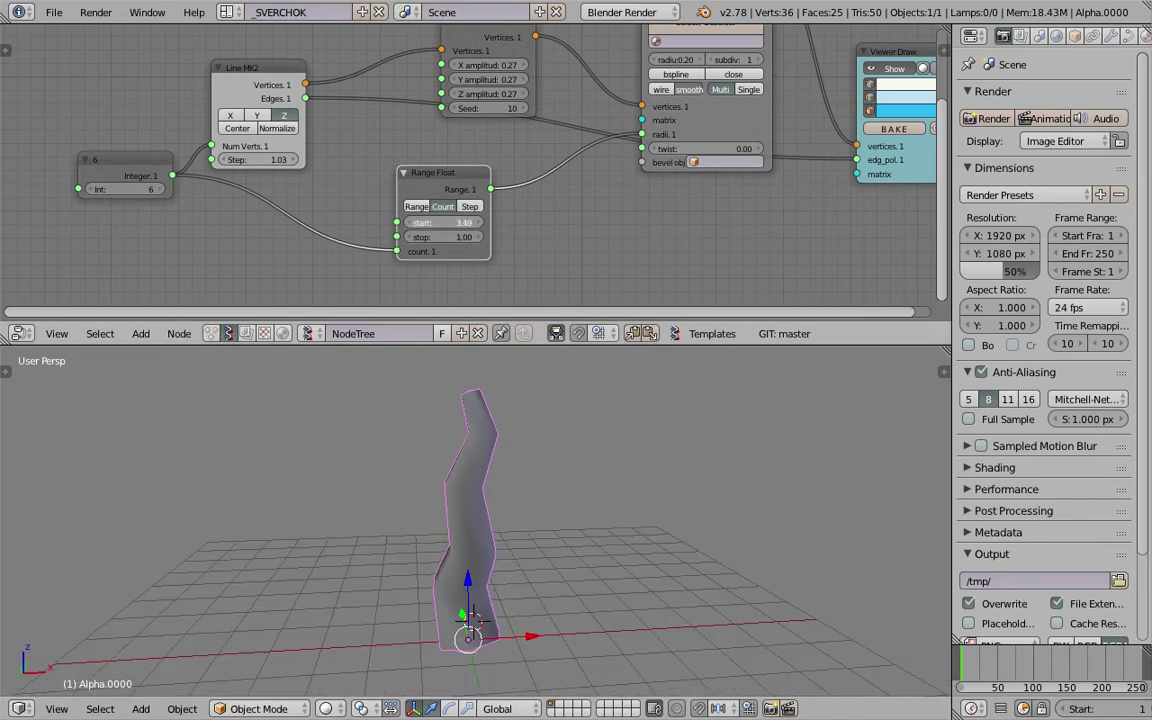
Adjust the Range Float's start to 3.10 and stop to 1.06, and set the Randomize node's seed to 39
{"action": "left_click", "coordinate": [478, 223]}
{"action": "left_click", "coordinate": [512, 237]}
{"action": "left_click_drag", "start_coordinate": [462, 225], "coordinate": [398, 224]}
{"action": "mouse_move", "coordinate": [518, 411]}
{"action": "middle_mouse_down"}
{"action": "mouse_move", "coordinate": [532, 421]}
{"action": "mouse_move", "coordinate": [527, 470]}
{"action": "mouse_move", "coordinate": [500, 460]}
{"action": "mouse_move", "coordinate": [527, 450]}
{"action": "mouse_move", "coordinate": [515, 435]}
{"action": "middle_mouse_up"}
{"action": "left_click_drag", "start_coordinate": [475, 109], "coordinate": [545, 109]}
{"action": "middle_click_drag", "start_coordinate": [588, 372], "coordinate": [505, 470]}
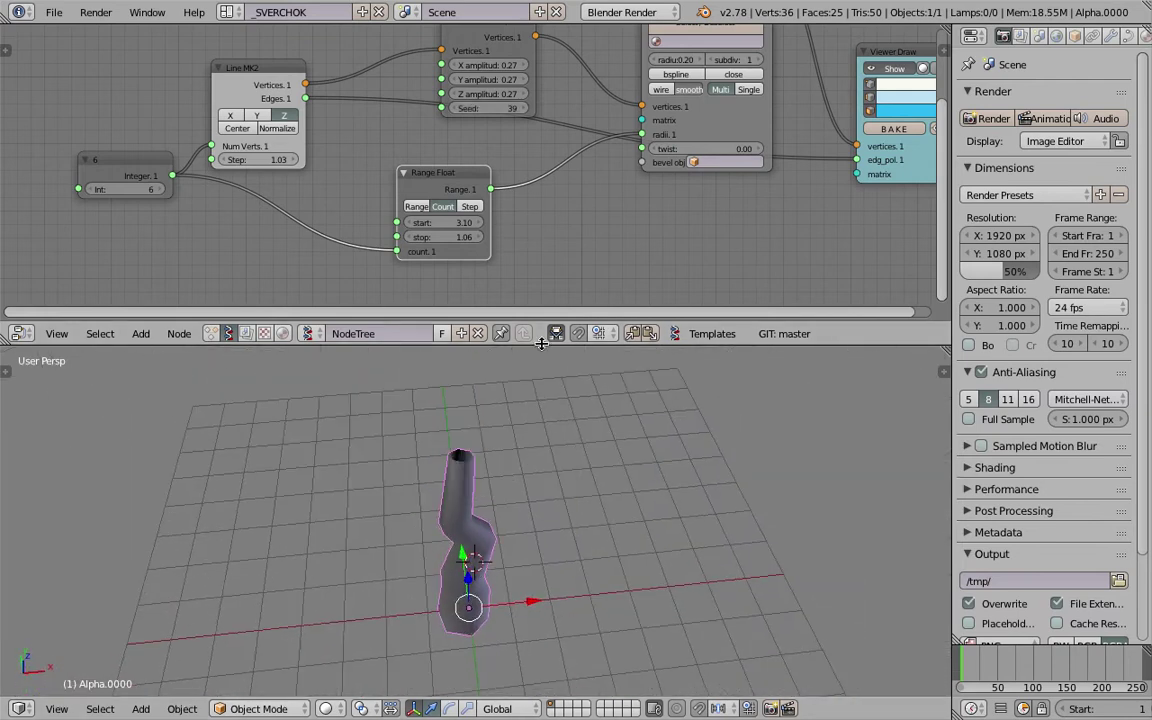
Save the project on the Desktop as the next numbered version of sv_lowpolytree_001.blend
{"action": "scroll", "coordinate": [399, 147], "scroll_direction": "down", "scroll_amount": 2}
{"action": "left_click", "coordinate": [53, 12]}
{"action": "left_click", "coordinate": [53, 12]}
{"action": "left_click", "coordinate": [53, 12]}
{"action": "left_click", "coordinate": [115, 168]}
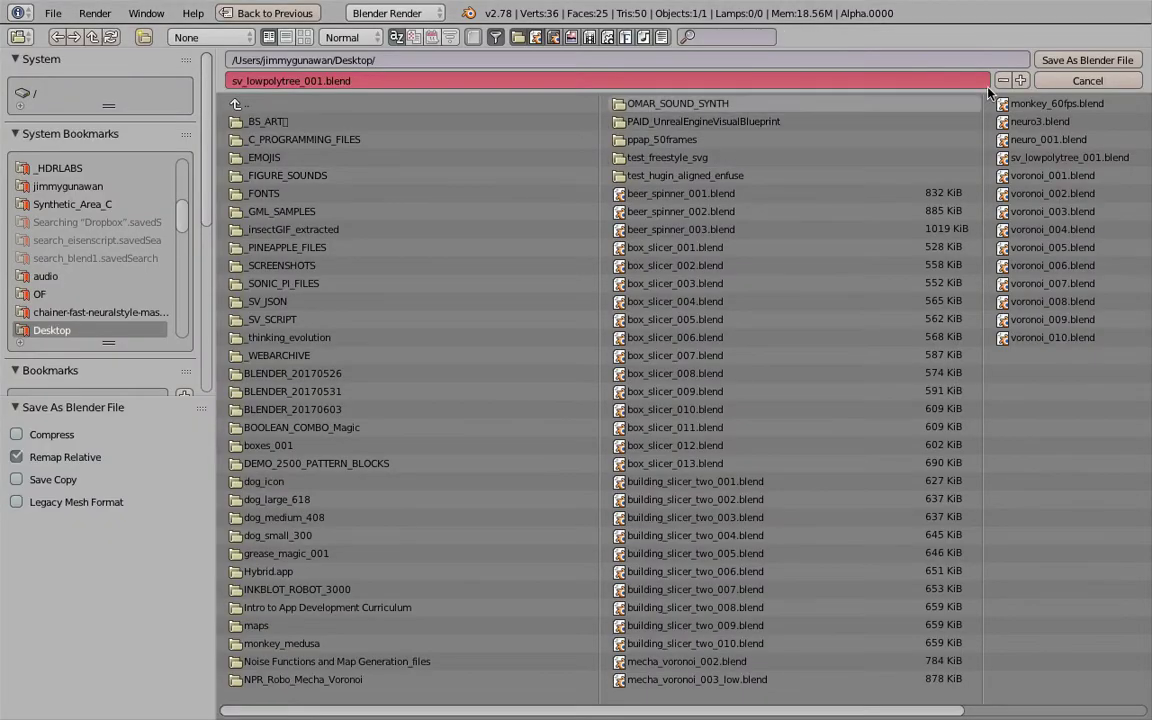
{"action": "left_click", "coordinate": [1020, 80]}
{"action": "left_click", "coordinate": [1050, 58]}
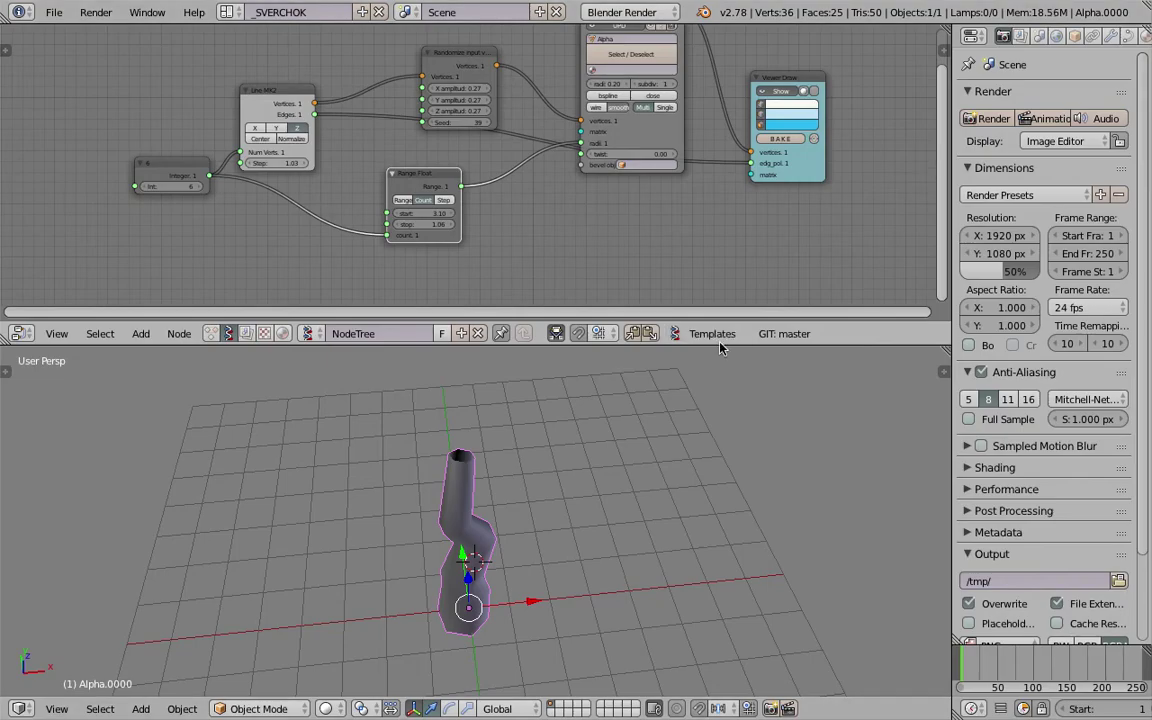
Enlarge the node editor's height, place the 3D cursor at the trunk's tip and save over the existing file
{"action": "left_click_drag", "start_coordinate": [720, 347], "coordinate": [510, 441]}
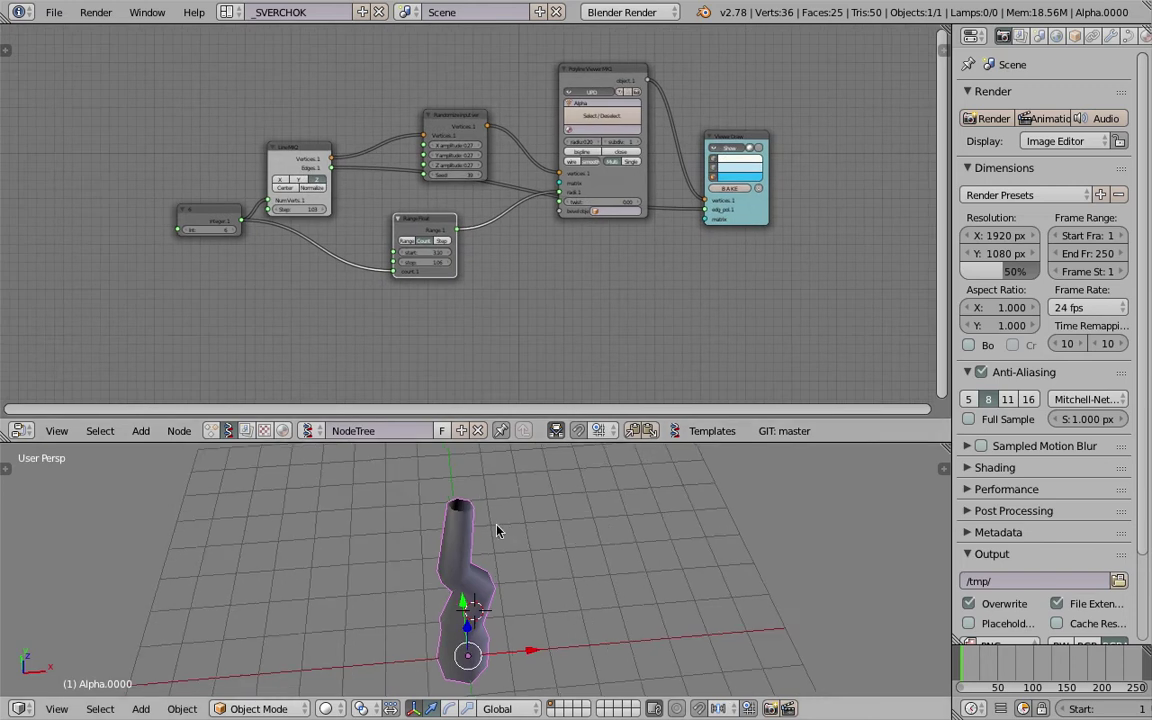
{"action": "middle_click_drag", "start_coordinate": [497, 530], "coordinate": [449, 473]}
{"action": "left_click", "coordinate": [456, 474]}
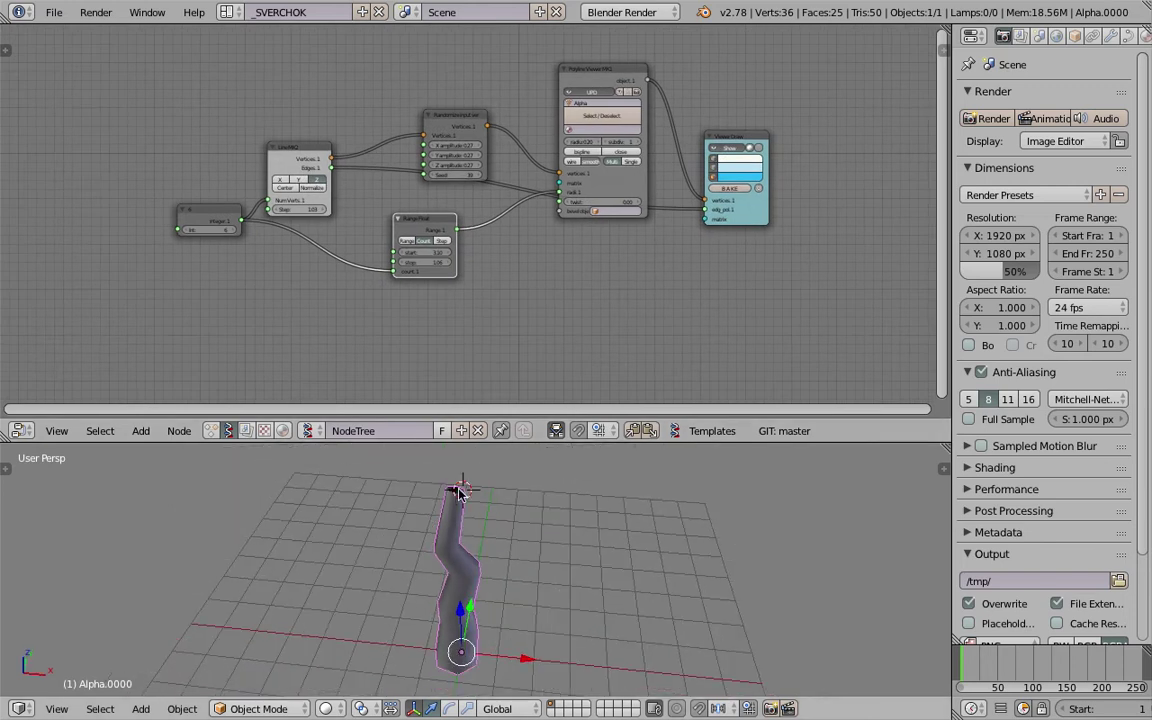
{"action": "left_click", "coordinate": [455, 490]}
{"action": "middle_click_drag", "start_coordinate": [460, 495], "coordinate": [425, 446]}
{"action": "left_click", "coordinate": [449, 484]}
{"action": "key", "text": "ctrl+s"}
{"action": "left_click", "coordinate": [425, 447]}
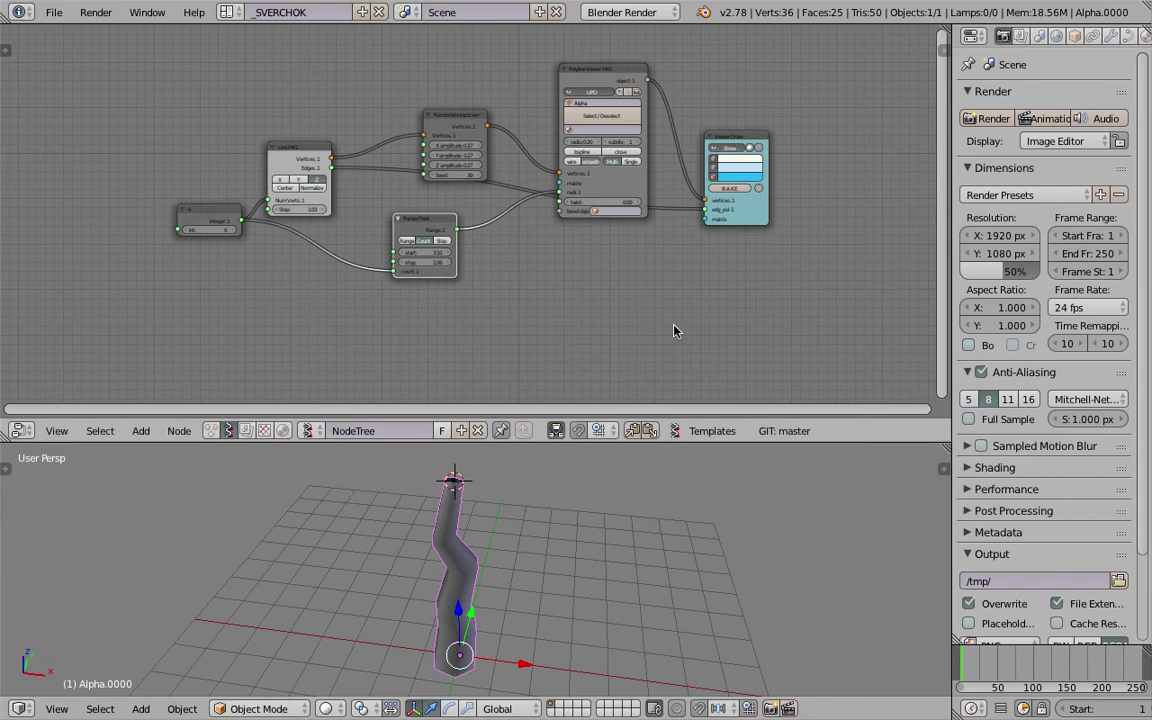
Move the Int and Line nodes farther away from the Randomize and Range Float nodes
{"action": "middle_click_drag", "start_coordinate": [706, 316], "coordinate": [709, 355]}
{"action": "middle_click_drag", "start_coordinate": [767, 288], "coordinate": [738, 350]}
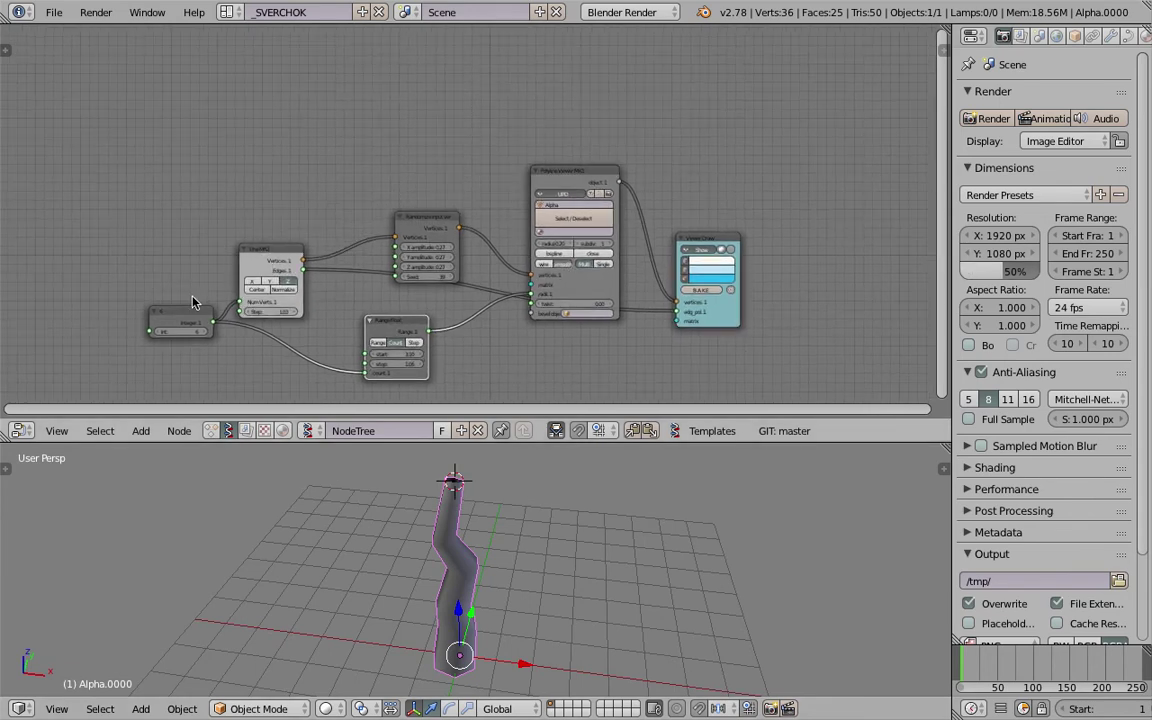
{"action": "left_click_drag", "start_coordinate": [193, 310], "coordinate": [143, 312]}
{"action": "left_click_drag", "start_coordinate": [276, 255], "coordinate": [229, 216]}
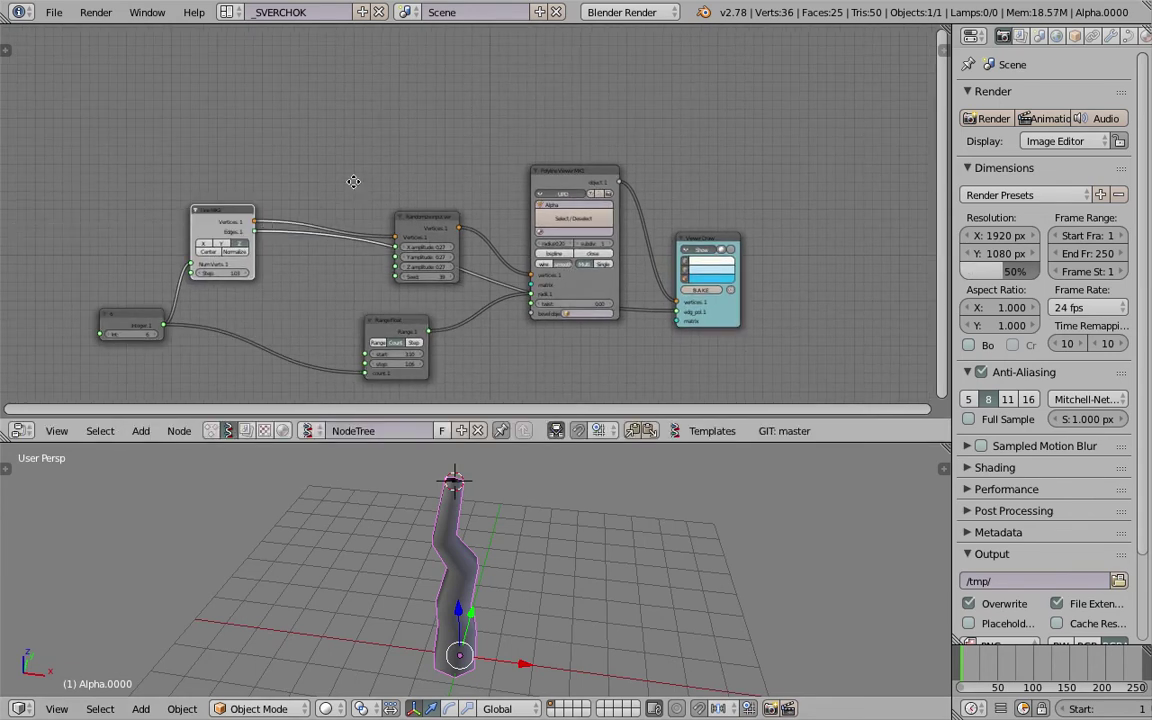
Add a List First & Last node above the node chain and connect the Line's vertices to its Data input
{"action": "middle_click_drag", "start_coordinate": [353, 182], "coordinate": [354, 211]}
{"action": "key", "text": "shift+a"}
{"action": "left_click", "coordinate": [354, 138]}
{"action": "type", "text": "list"}
{"action": "key", "text": "BackSpace"}
{"action": "key", "text": "BackSpace"}
{"action": "key", "text": "BackSpace"}
{"action": "key", "text": "BackSpace"}
{"action": "type", "text": "f"}
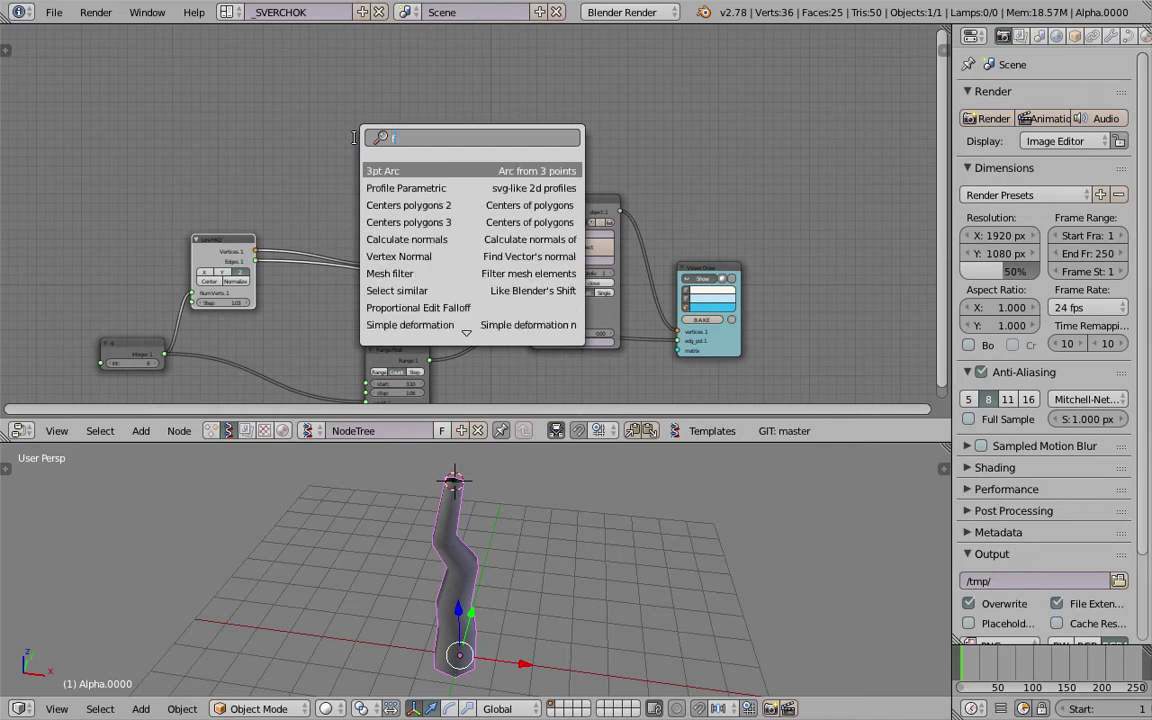
{"action": "type", "text": "ir"}
{"action": "key", "text": "Return"}
{"action": "scroll", "coordinate": [226, 268], "scroll_direction": "up", "scroll_amount": 2}
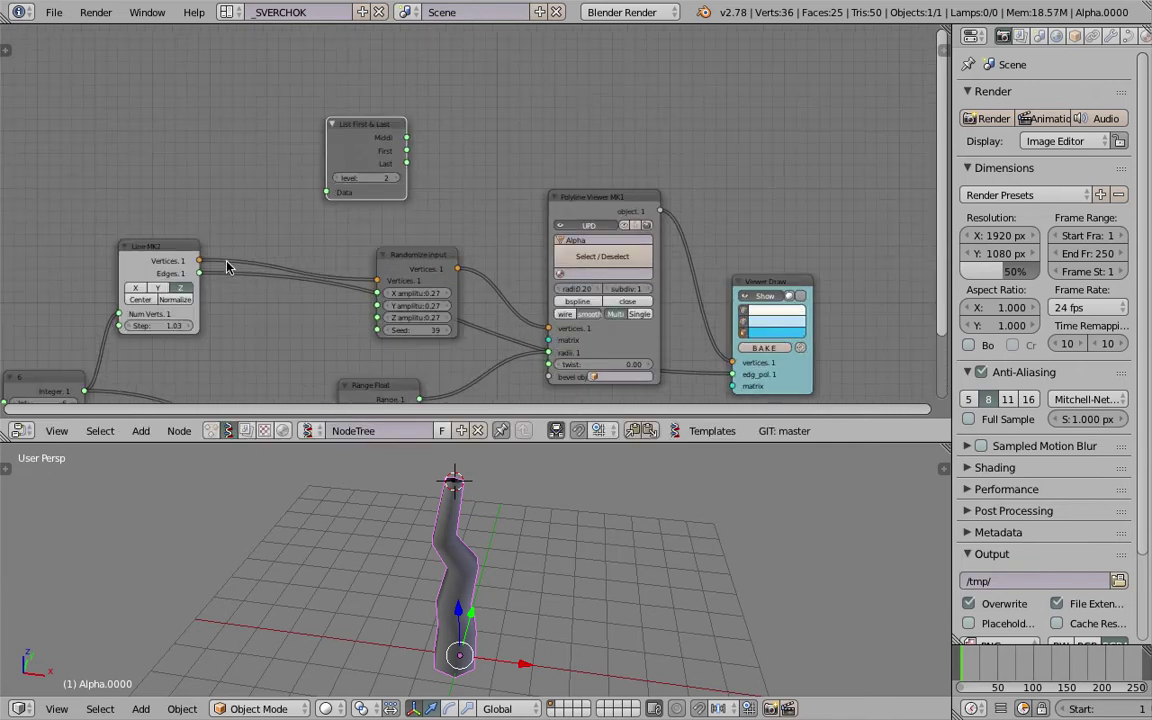
{"action": "left_click_drag", "start_coordinate": [201, 259], "coordinate": [318, 146]}
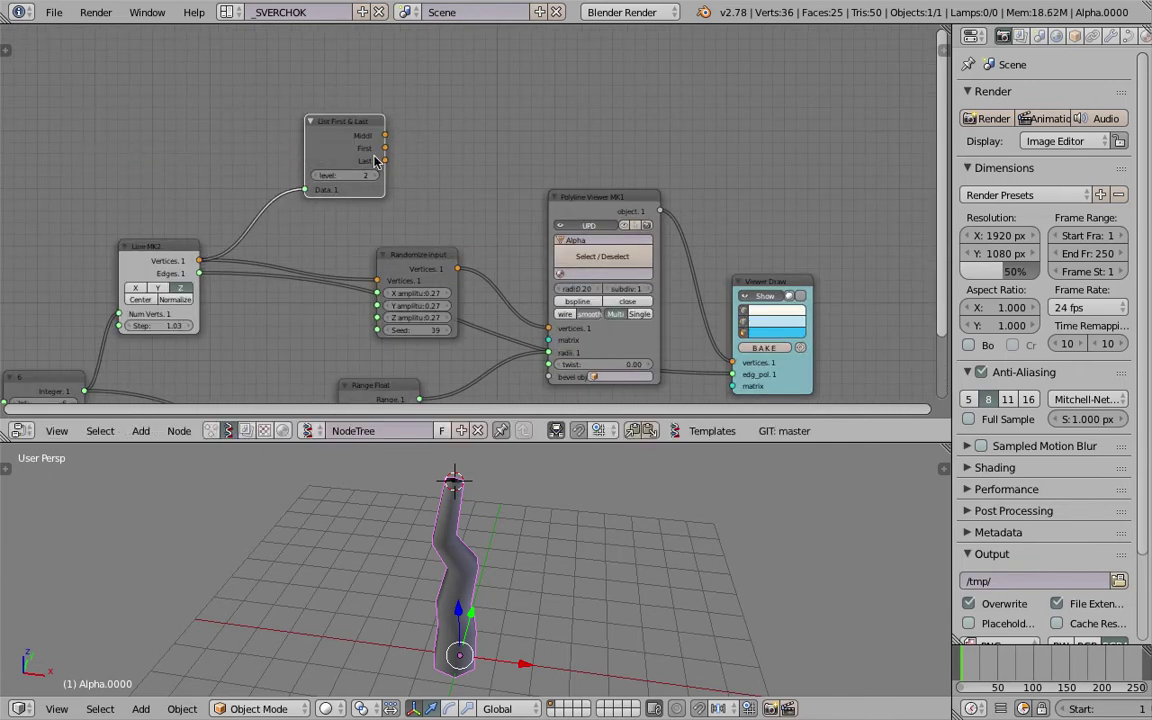
Add another Viewer Draw node showing the List First & Last node's middle output, and display the trunk in wireframe
{"action": "key", "text": "shift+a"}
{"action": "left_click", "coordinate": [464, 116]}
{"action": "type", "text": "vd"}
{"action": "key", "text": "Return"}
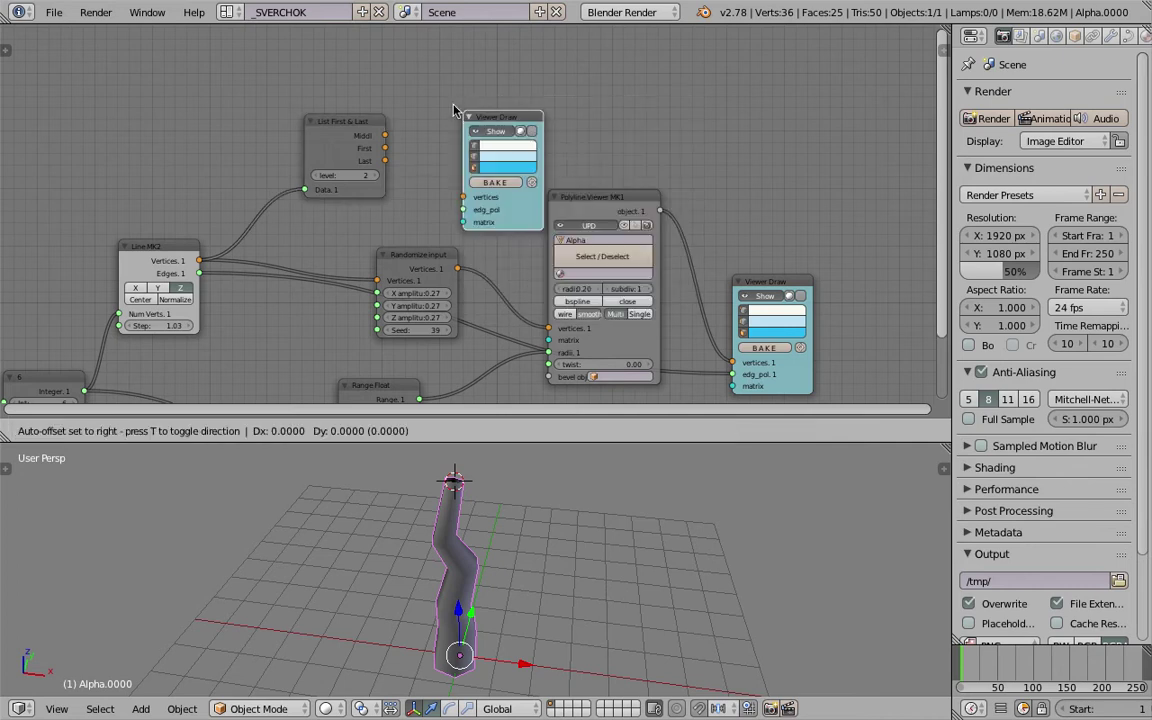
{"action": "left_click", "coordinate": [451, 63]}
{"action": "left_click_drag", "start_coordinate": [386, 135], "coordinate": [460, 151]}
{"action": "key", "text": "z"}
{"action": "mouse_move", "coordinate": [481, 522]}
{"action": "middle_mouse_down"}
{"action": "mouse_move", "coordinate": [545, 560]}
{"action": "mouse_move", "coordinate": [530, 520]}
{"action": "middle_mouse_up"}
{"action": "scroll", "coordinate": [388, 165], "scroll_direction": "up", "scroll_amount": 2}
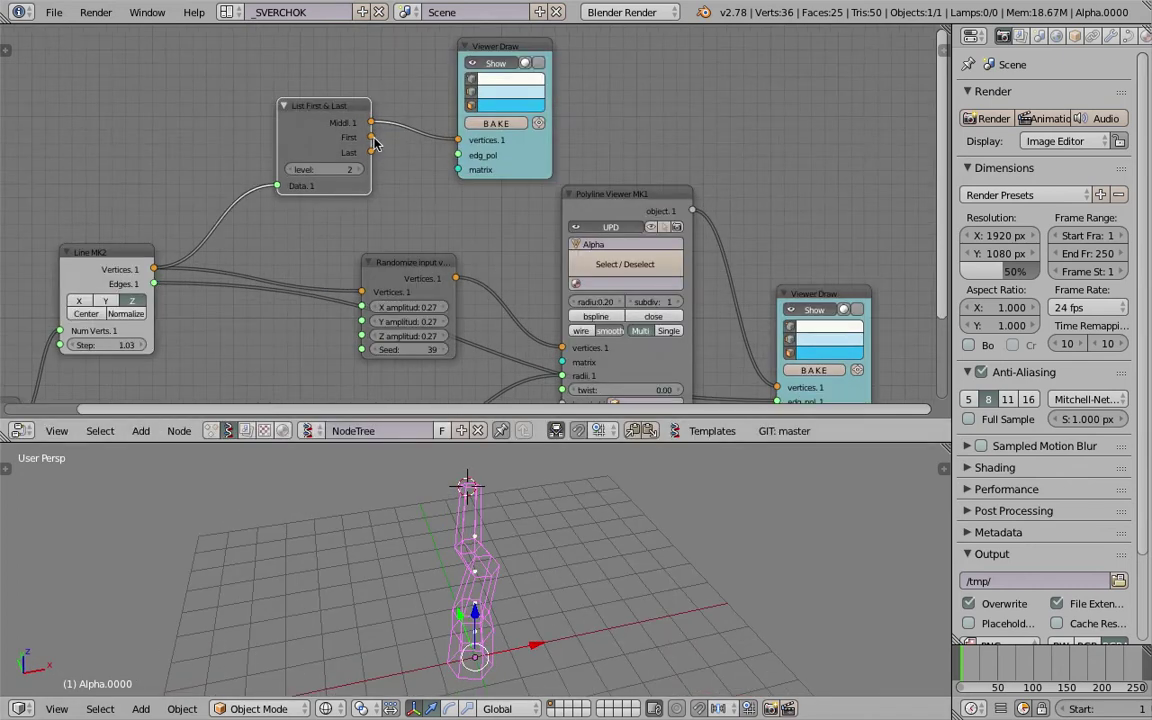
Feed the new Viewer Draw's vertices from the Last output instead, and space it farther from the List First & Last node
{"action": "left_click_drag", "start_coordinate": [372, 137], "coordinate": [458, 140]}
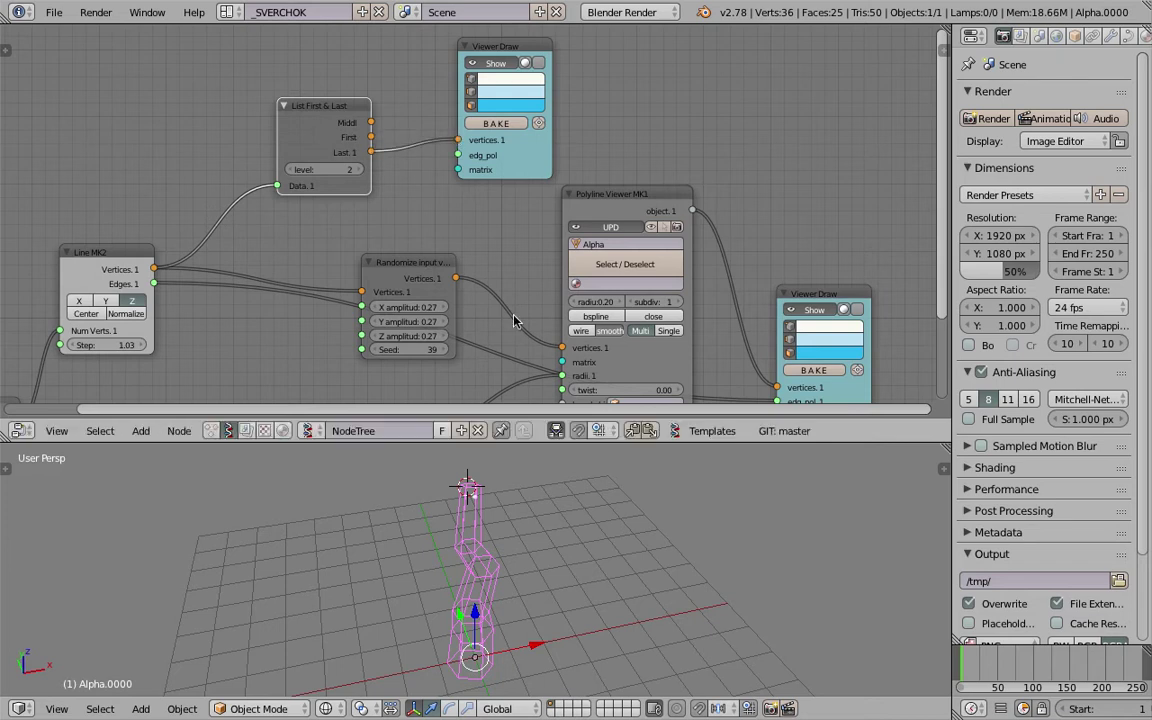
{"action": "mouse_move", "coordinate": [450, 470]}
{"action": "middle_mouse_down"}
{"action": "mouse_move", "coordinate": [484, 489]}
{"action": "mouse_move", "coordinate": [442, 489]}
{"action": "middle_mouse_up"}
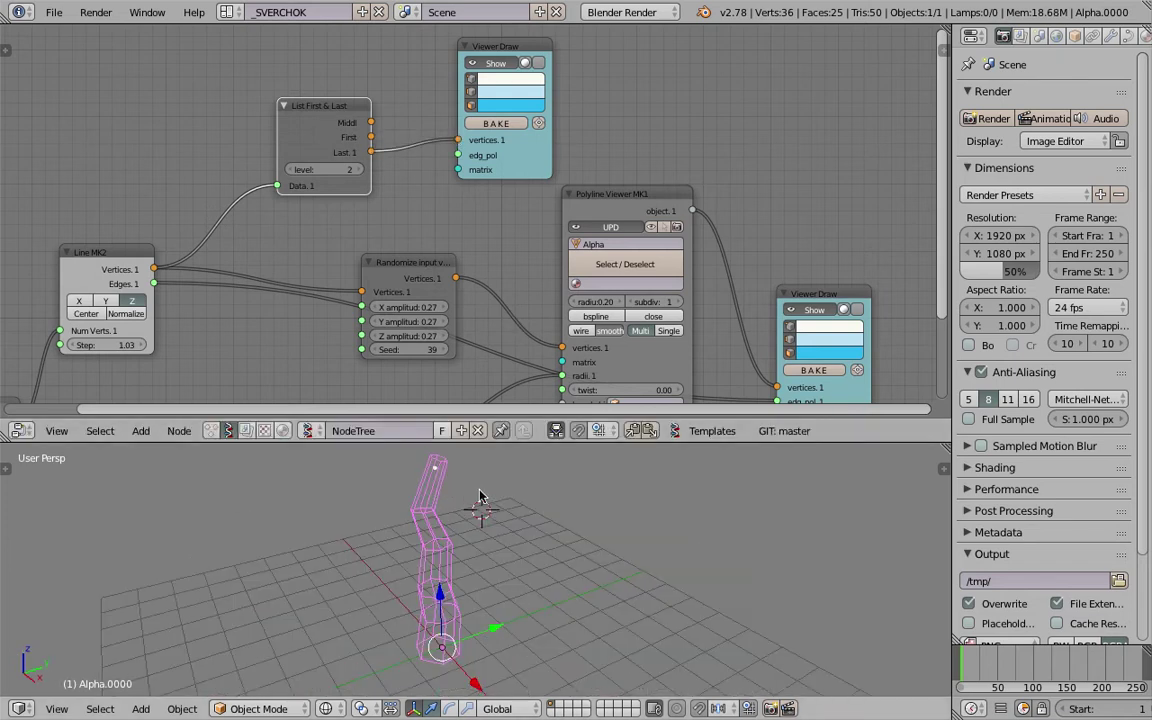
{"action": "left_click_drag", "start_coordinate": [328, 110], "coordinate": [301, 117]}
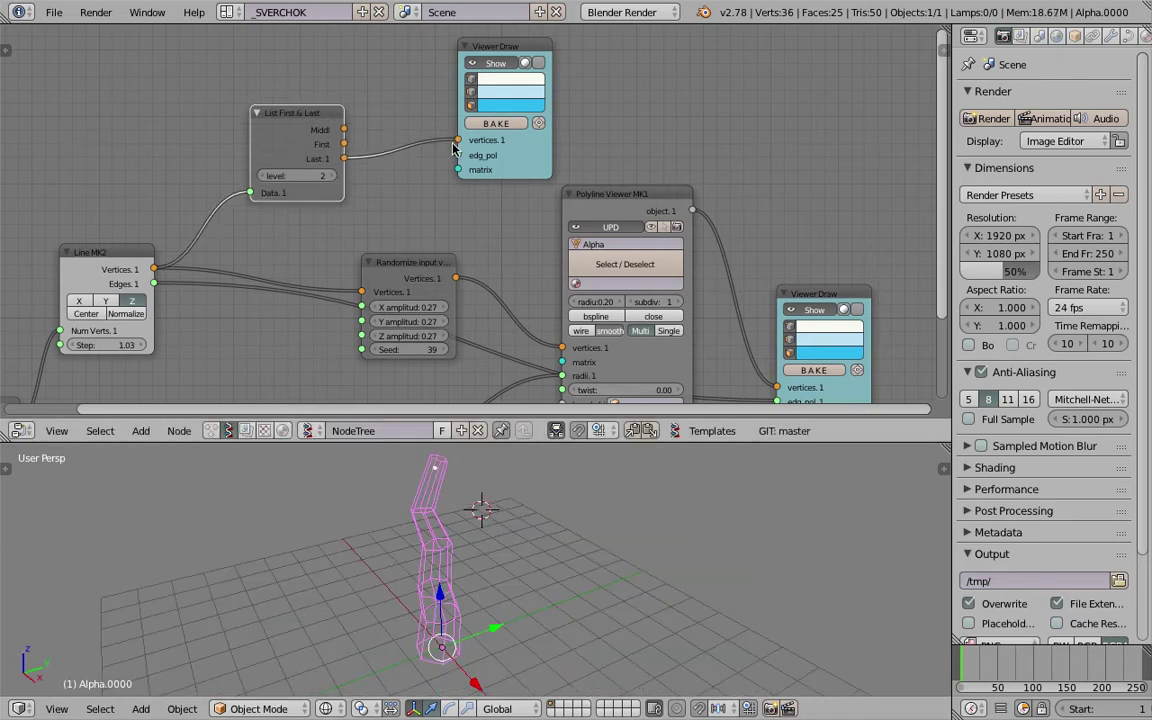
{"action": "mouse_move", "coordinate": [538, 161]}
{"action": "left_mouse_down"}
{"action": "mouse_move", "coordinate": [708, 110]}
{"action": "mouse_move", "coordinate": [842, 119]}
{"action": "left_mouse_up"}
{"action": "scroll", "coordinate": [770, 126], "scroll_direction": "down", "scroll_amount": 2}
{"action": "middle_click_drag", "start_coordinate": [714, 132], "coordinate": [718, 152]}
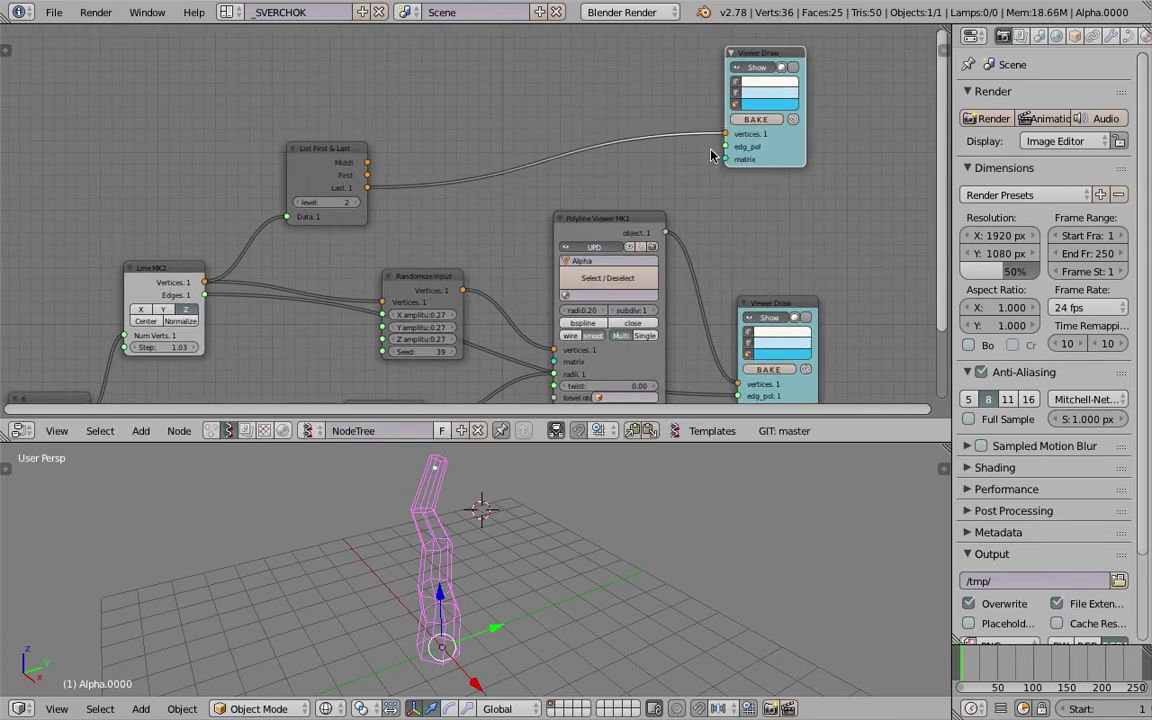
Add a Random Vector MK2 node above the List First & Last node and save the file
{"action": "key", "text": "shift+a"}
{"action": "left_click", "coordinate": [603, 112]}
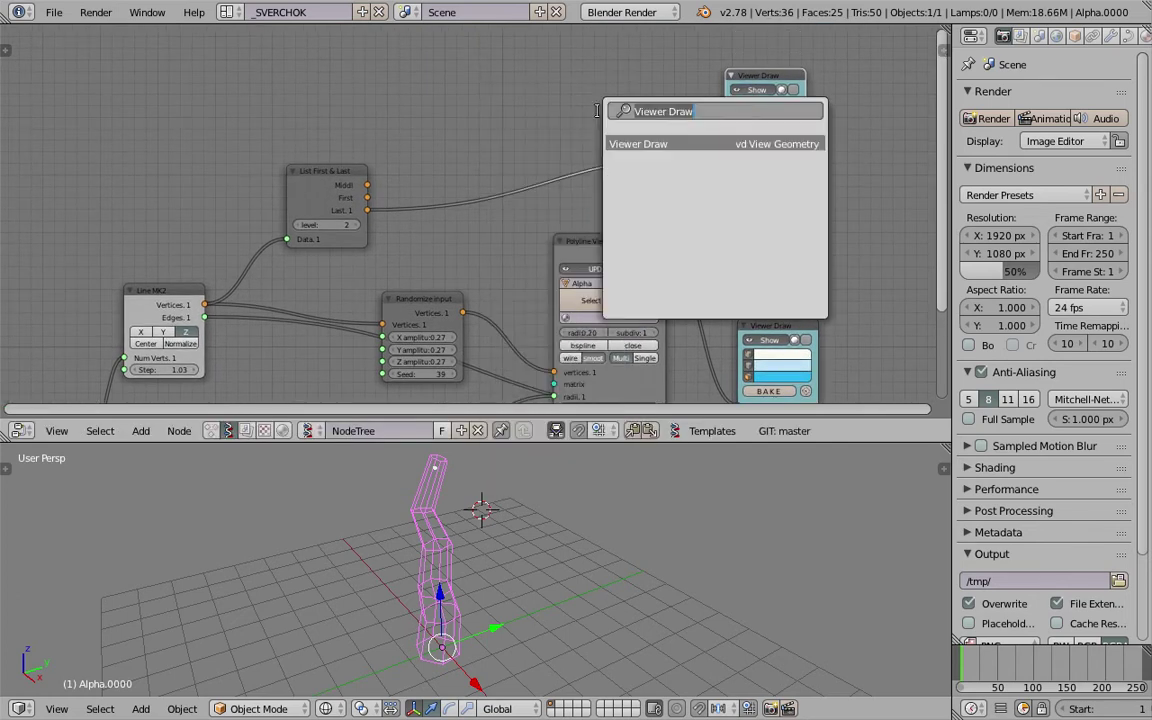
{"action": "type", "text": "random"}
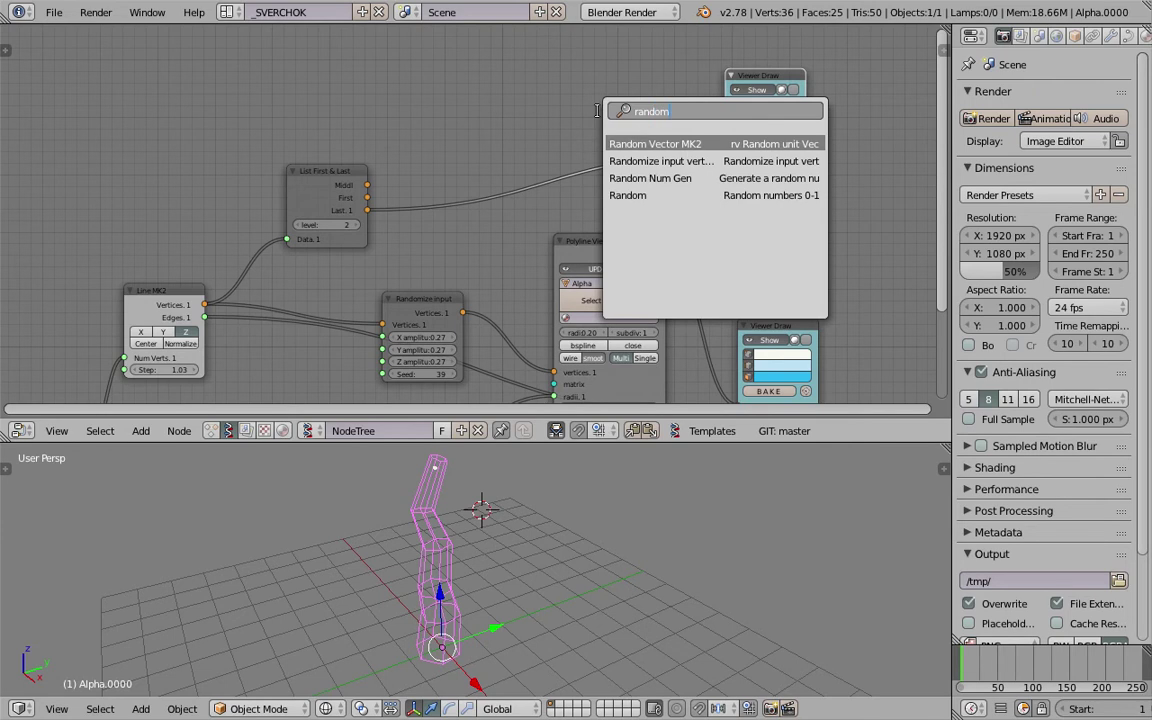
{"action": "key", "text": "Return"}
{"action": "left_click", "coordinate": [505, 94]}
{"action": "key", "text": "ctrl+s"}
{"action": "key", "text": "Return"}
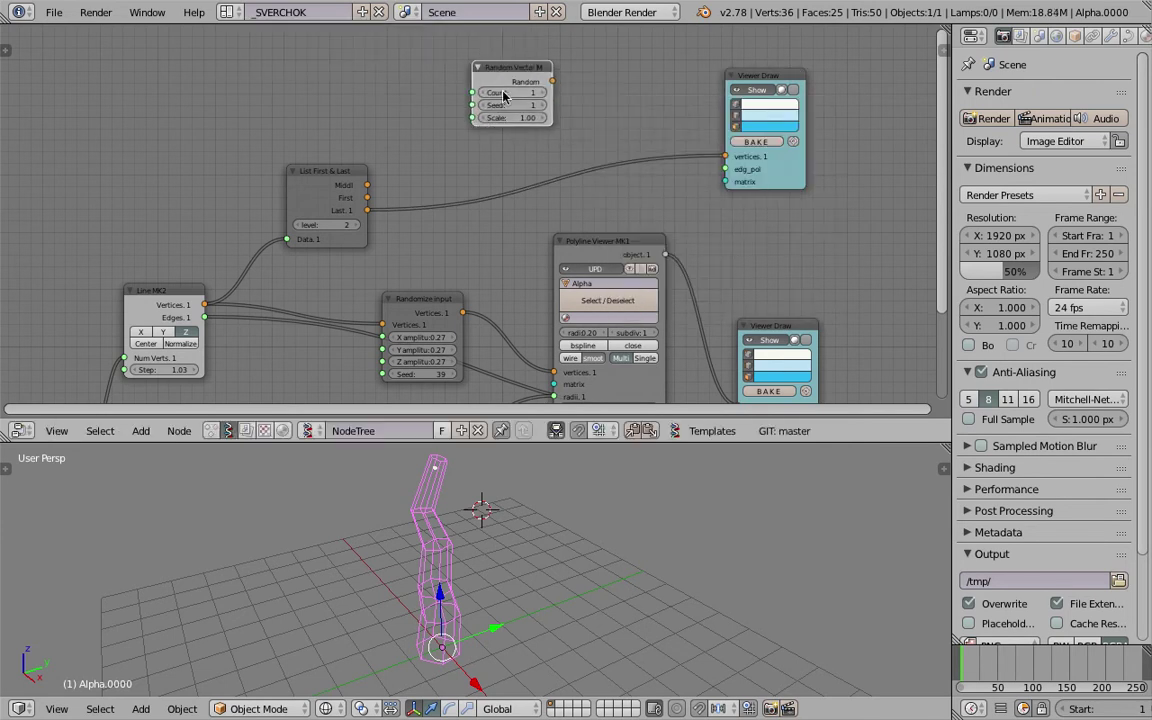
Set the Random Vector's count to 20 and feed its output into the vertices of a duplicated Viewer Draw node
{"action": "middle_click_drag", "start_coordinate": [510, 97], "coordinate": [489, 226]}
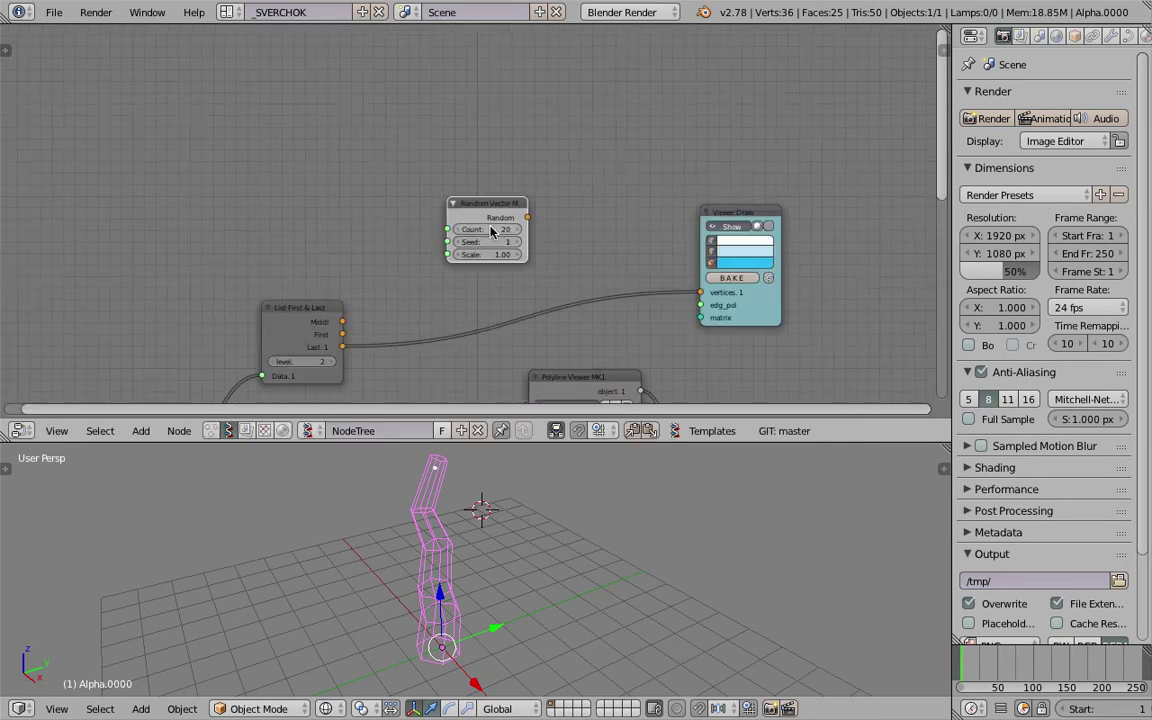
{"action": "mouse_move", "coordinate": [489, 226]}
{"action": "left_mouse_down"}
{"action": "mouse_move", "coordinate": [357, 113]}
{"action": "mouse_move", "coordinate": [364, 138]}
{"action": "mouse_move", "coordinate": [572, 135]}
{"action": "mouse_move", "coordinate": [594, 155]}
{"action": "left_mouse_up"}
{"action": "key", "text": "shift+d"}
{"action": "left_click", "coordinate": [645, 100]}
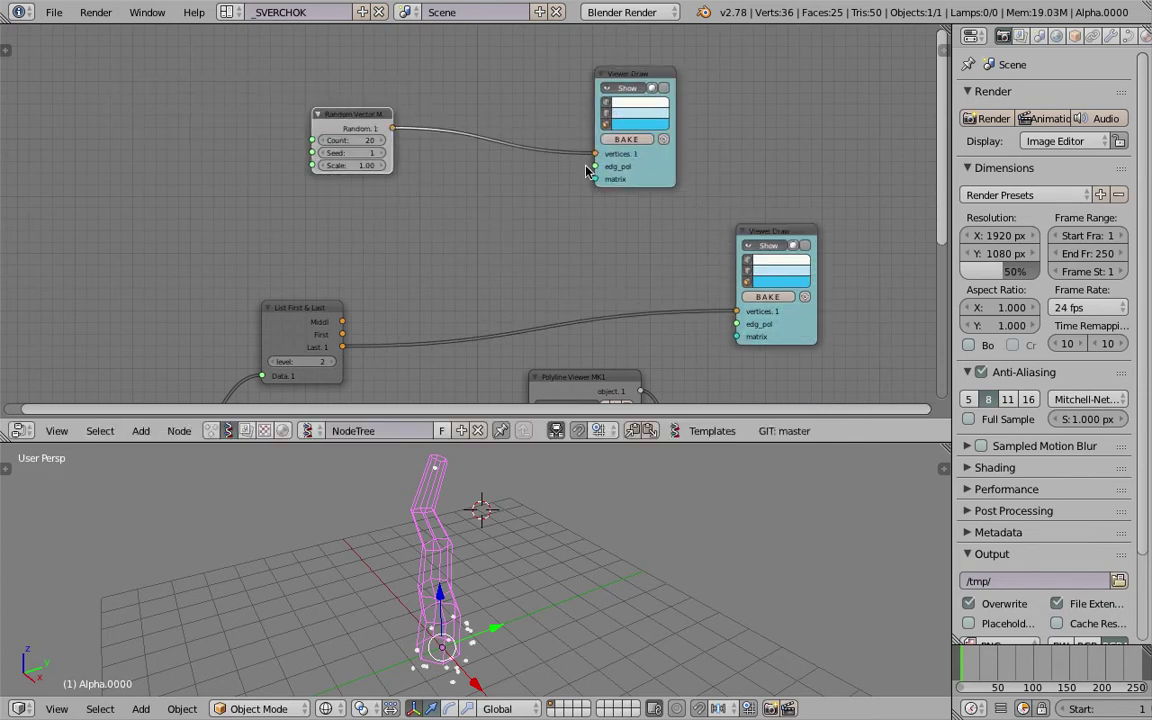
Set the Random Vector's count to 91 and move the node farther from its Viewer Draw
{"action": "middle_click_drag", "start_coordinate": [563, 614], "coordinate": [537, 489]}
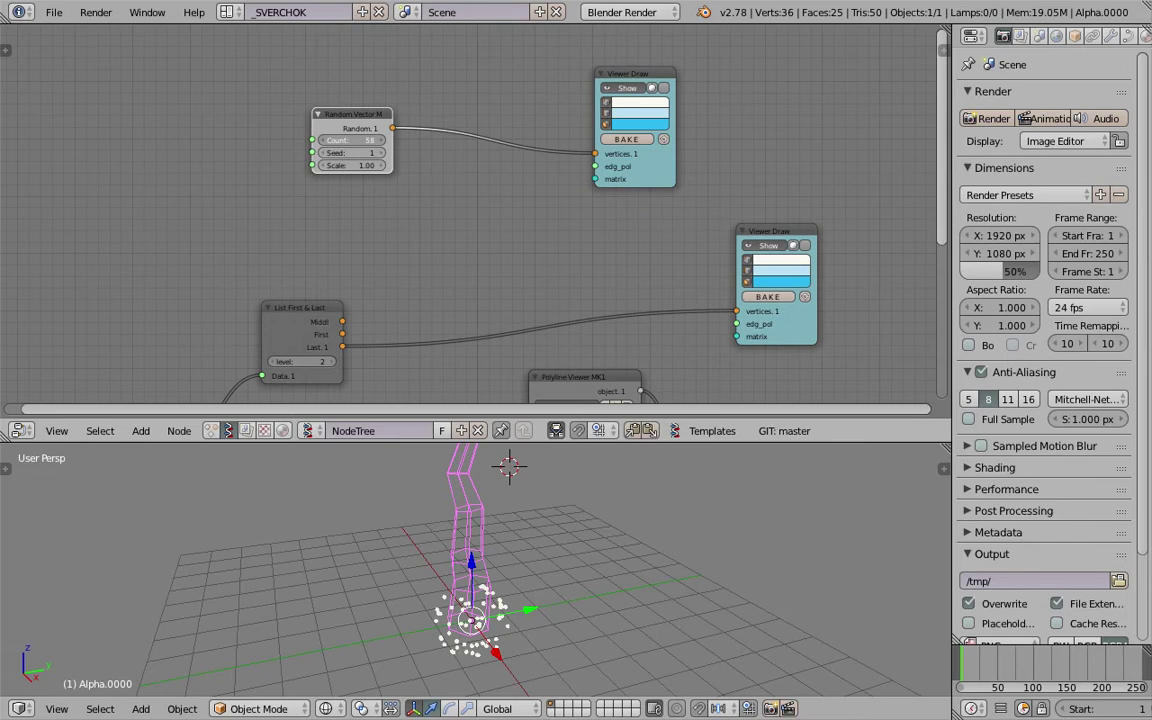
{"action": "key", "text": "ctrl+s"}
{"action": "left_click_drag", "start_coordinate": [368, 140], "coordinate": [340, 133]}
{"action": "left_click", "coordinate": [369, 145]}
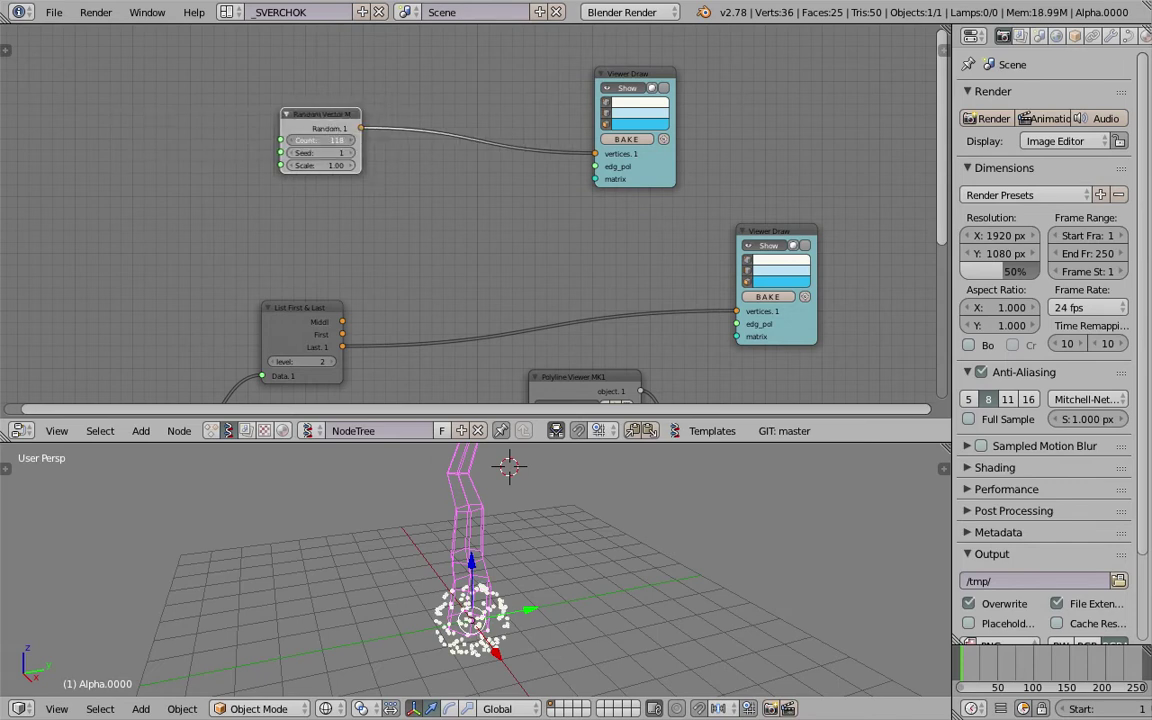
Insert a Convex Hull node between the Random Vector and Viewer Draw, connect its polygons to edg_pol, and display the viewport as solid
{"action": "key", "text": "space"}
{"action": "type", "text": "conve"}
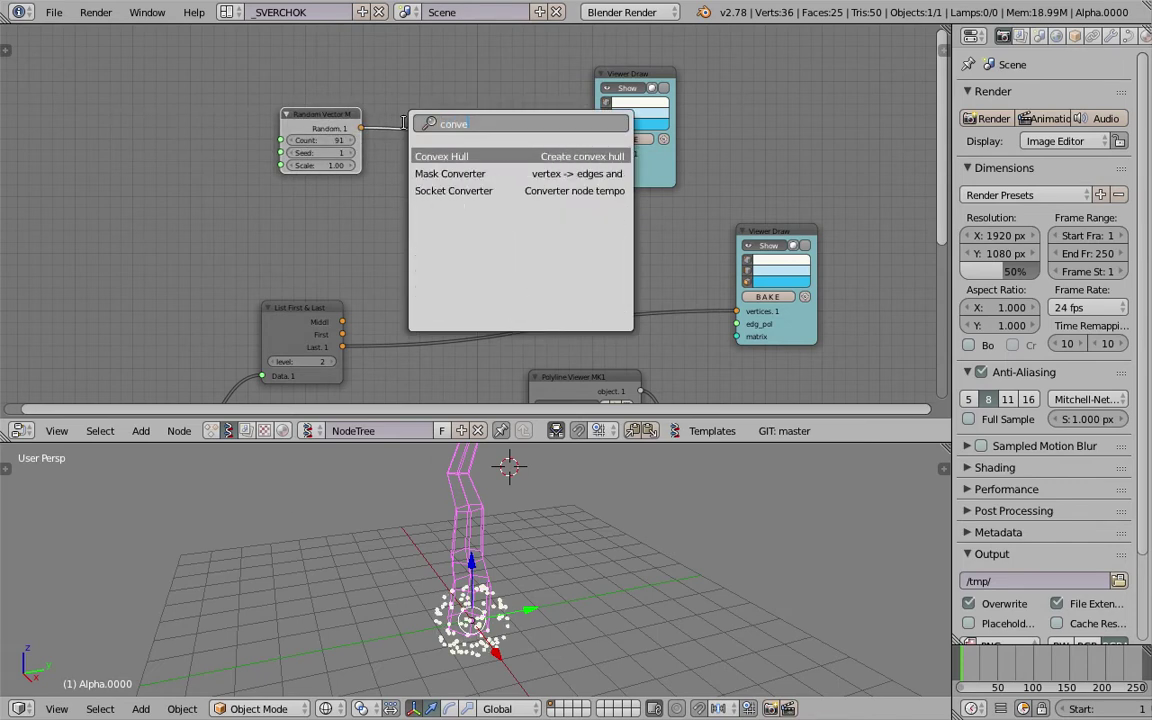
{"action": "key", "text": "Return"}
{"action": "left_click", "coordinate": [424, 134]}
{"action": "left_click_drag", "start_coordinate": [487, 155], "coordinate": [596, 166]}
{"action": "scroll", "coordinate": [599, 596], "scroll_direction": "down", "scroll_amount": 3}
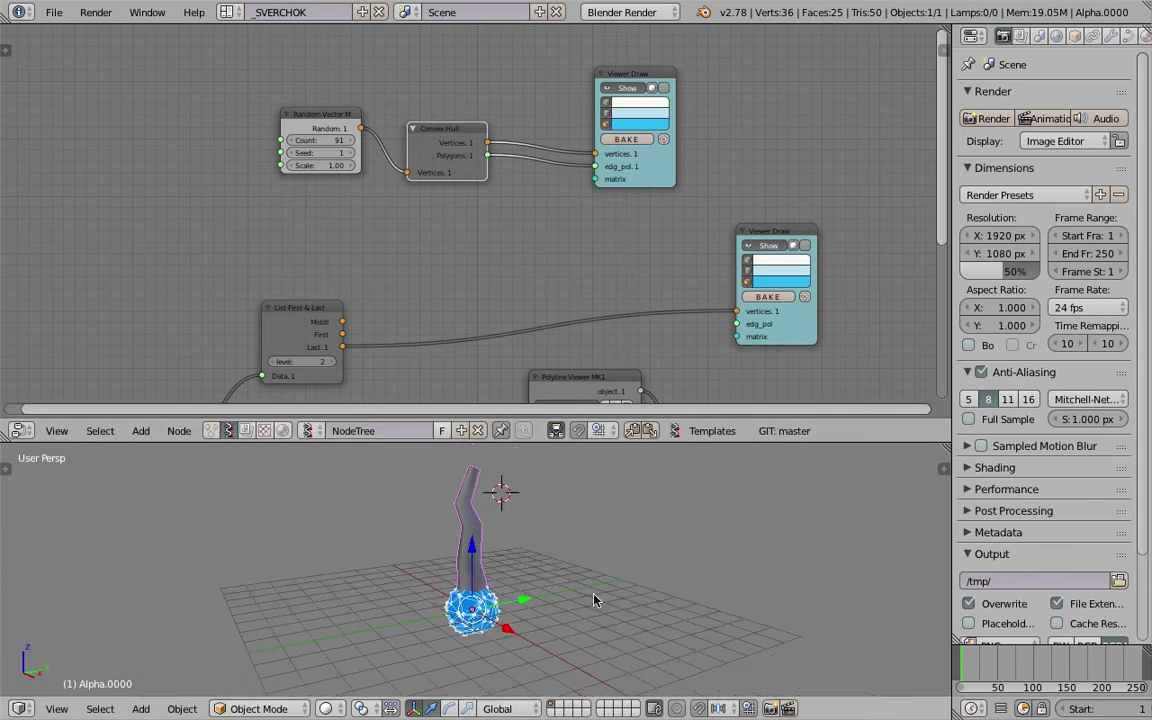
Set the Random Vector's scale to 2.86 and seed to 35, and widen the node
{"action": "left_click_drag", "start_coordinate": [320, 165], "coordinate": [382, 165]}
{"action": "left_click", "coordinate": [290, 118]}
{"action": "scroll", "coordinate": [242, 124], "scroll_direction": "up", "scroll_amount": 1}
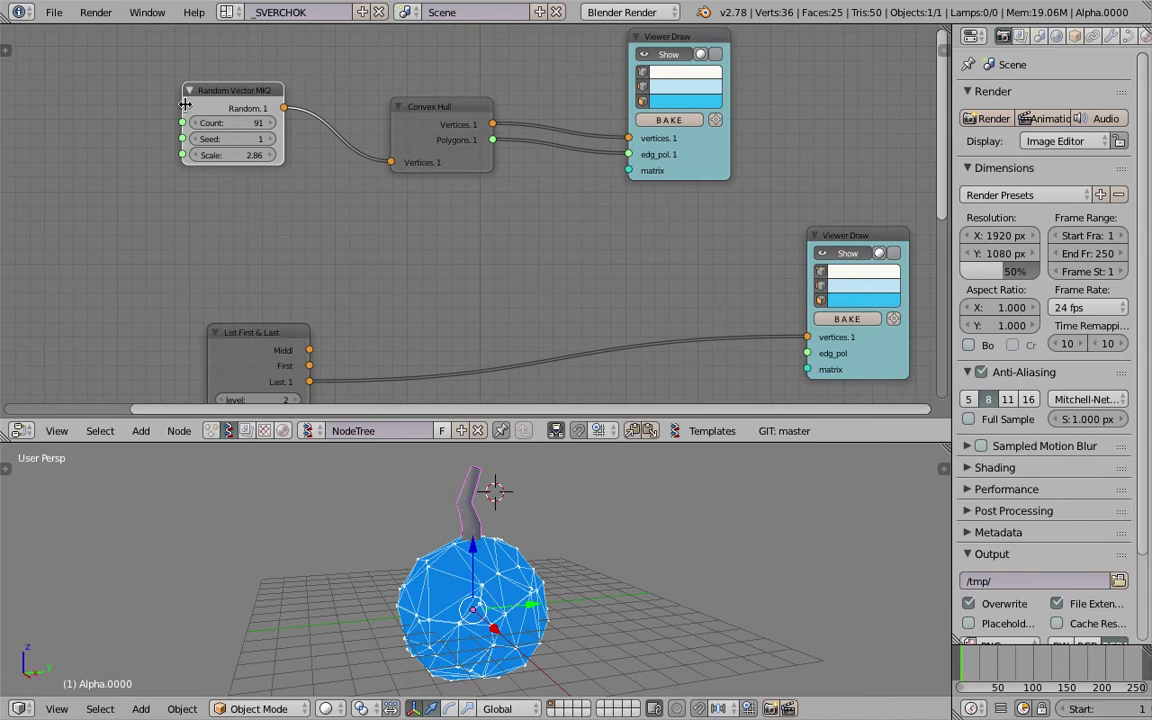
{"action": "left_click_drag", "start_coordinate": [185, 104], "coordinate": [162, 104]}
{"action": "left_click_drag", "start_coordinate": [216, 139], "coordinate": [248, 139]}
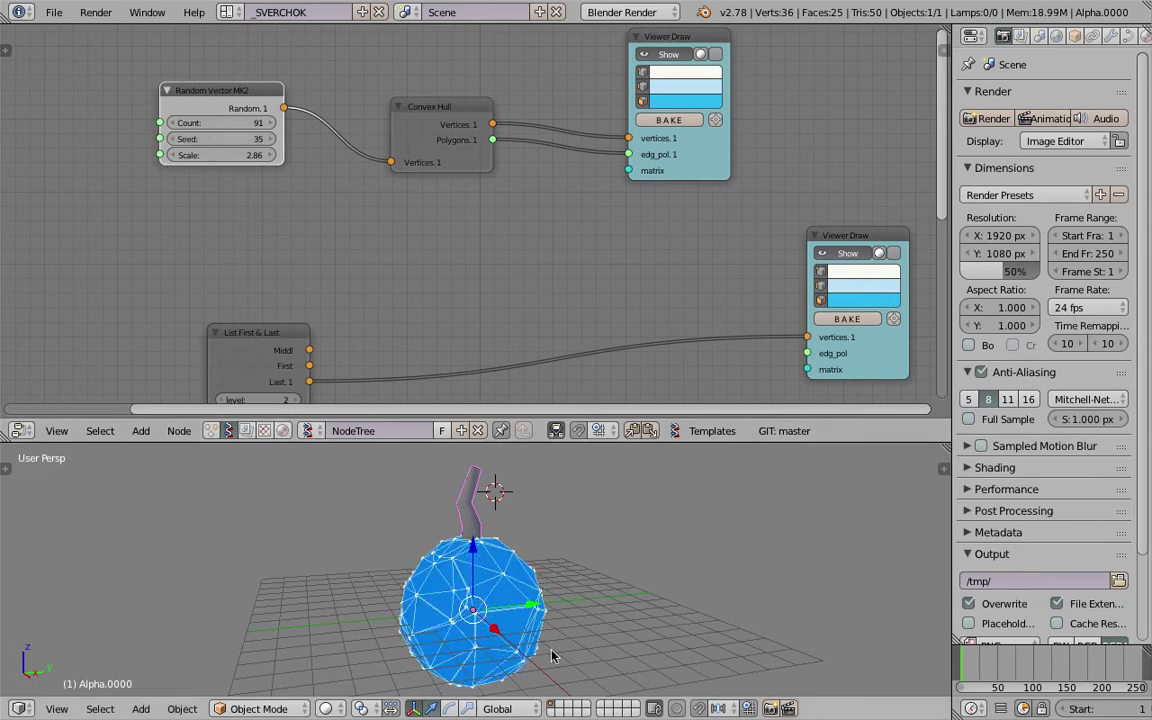
{"action": "middle_click_drag", "start_coordinate": [551, 655], "coordinate": [530, 595]}
Space out the foliage nodes and insert a Randomize input vertices node between the Random Vector and Convex Hull
{"action": "left_click_drag", "start_coordinate": [433, 131], "coordinate": [416, 161]}
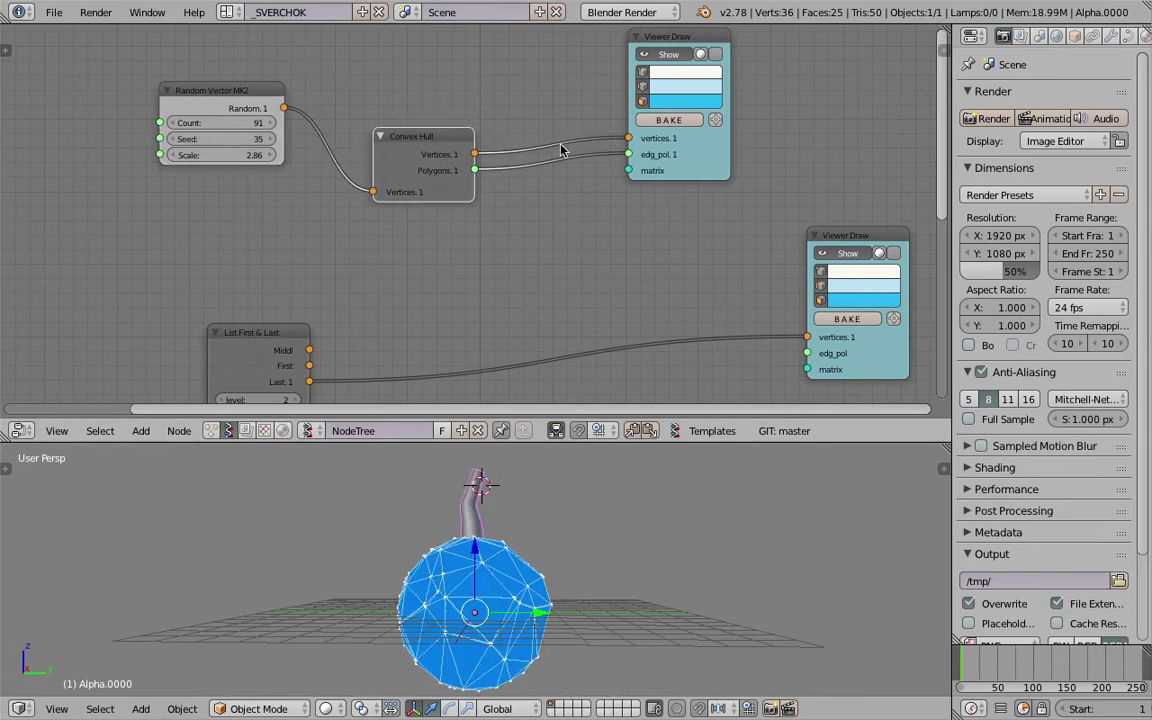
{"action": "left_click_drag", "start_coordinate": [238, 101], "coordinate": [160, 101]}
{"action": "key", "text": "space"}
{"action": "type", "text": "rand"}
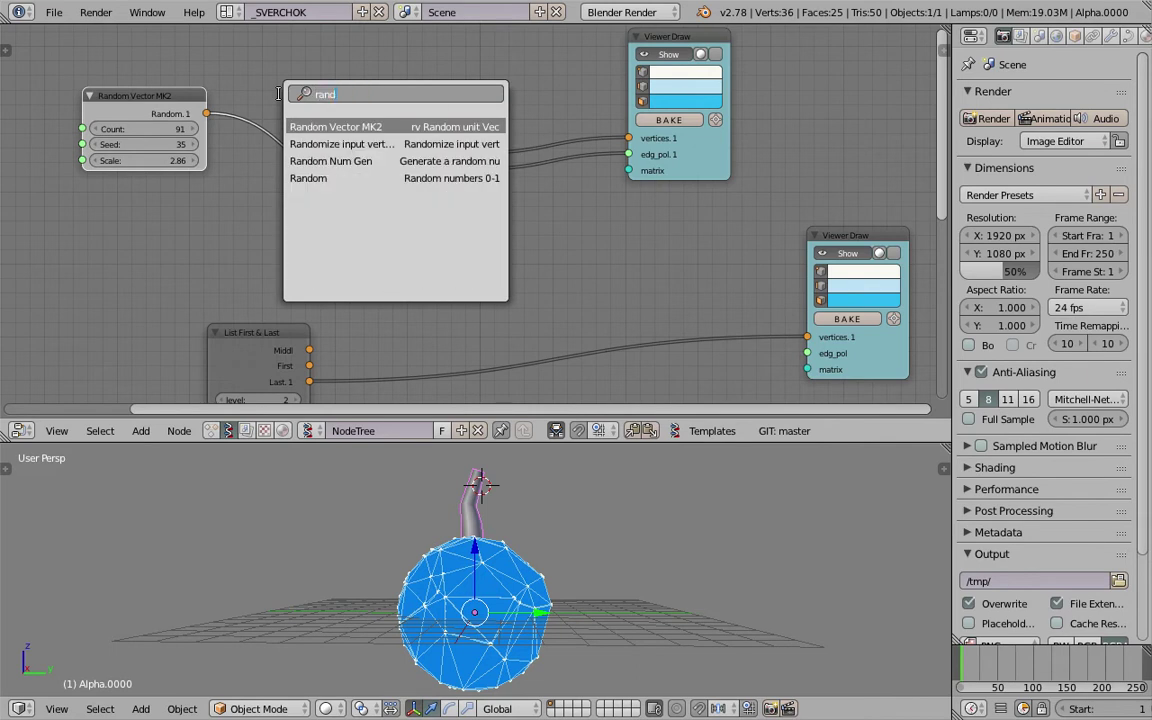
{"action": "type", "text": "omz"}
{"action": "key", "text": "BackSpace"}
{"action": "key", "text": "Down"}
{"action": "key", "text": "Return"}
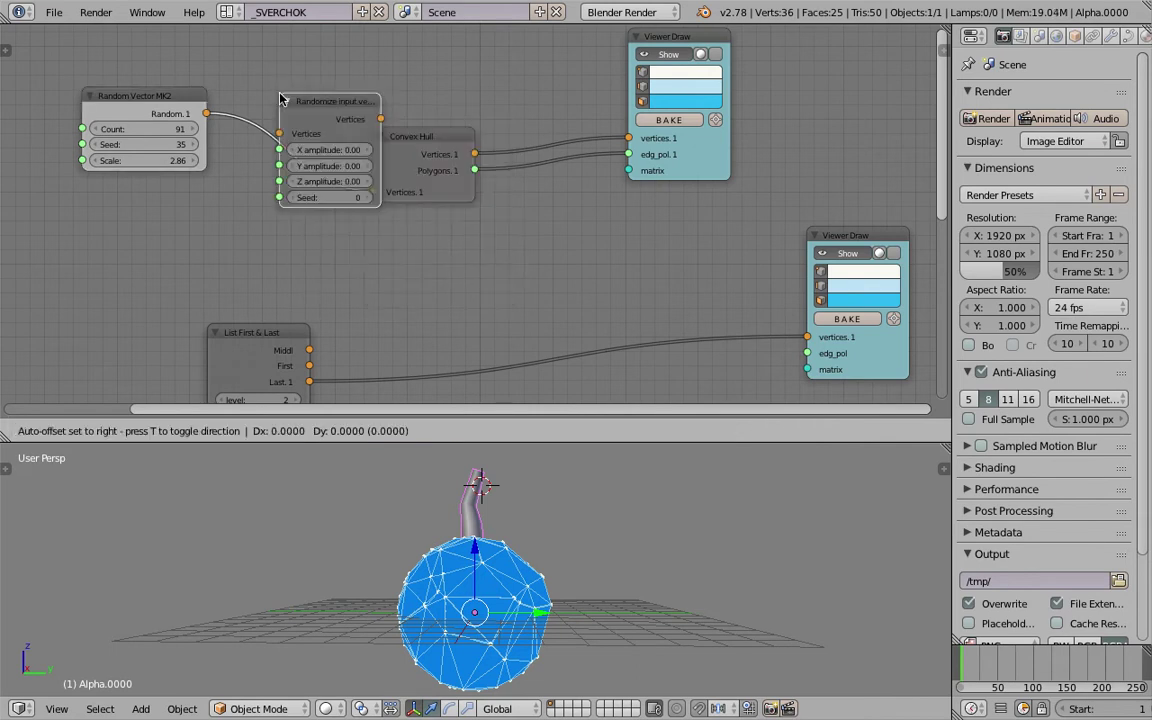
{"action": "left_click", "coordinate": [265, 93]}
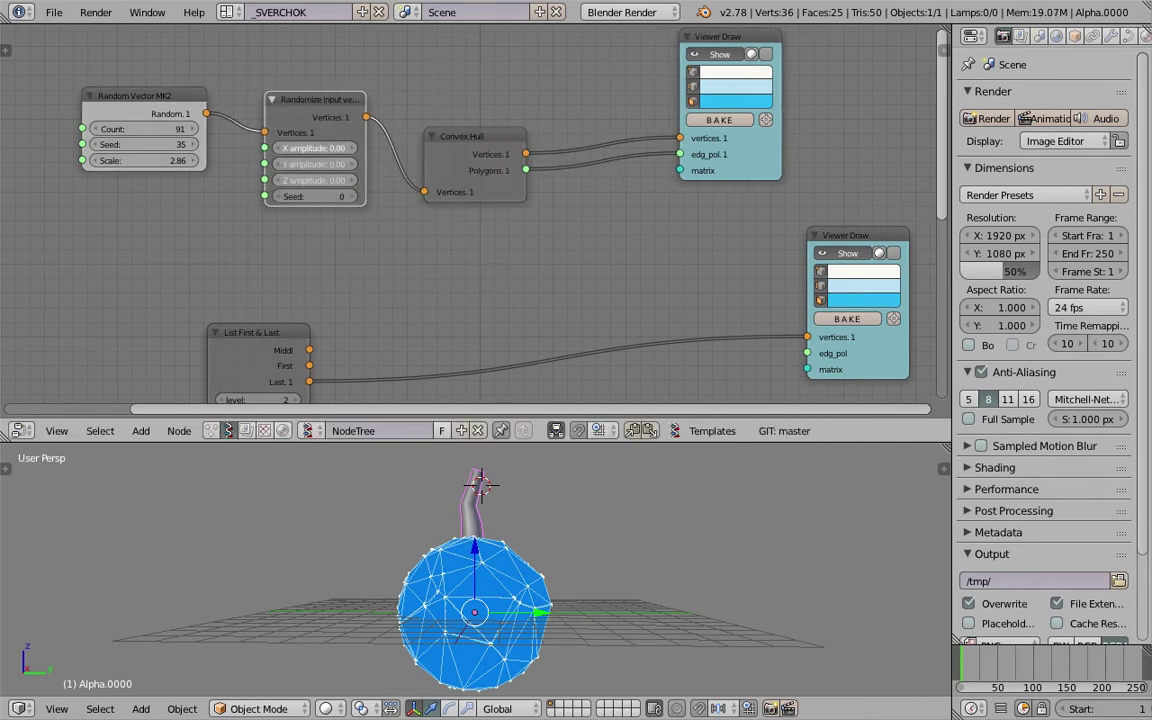
Set the foliage Randomize node's X, Y and Z amplitudes to 0.72 and its seed to 37, and save the file
{"action": "left_click_drag", "start_coordinate": [321, 164], "coordinate": [352, 197]}
{"action": "middle_click_drag", "start_coordinate": [650, 630], "coordinate": [532, 650]}
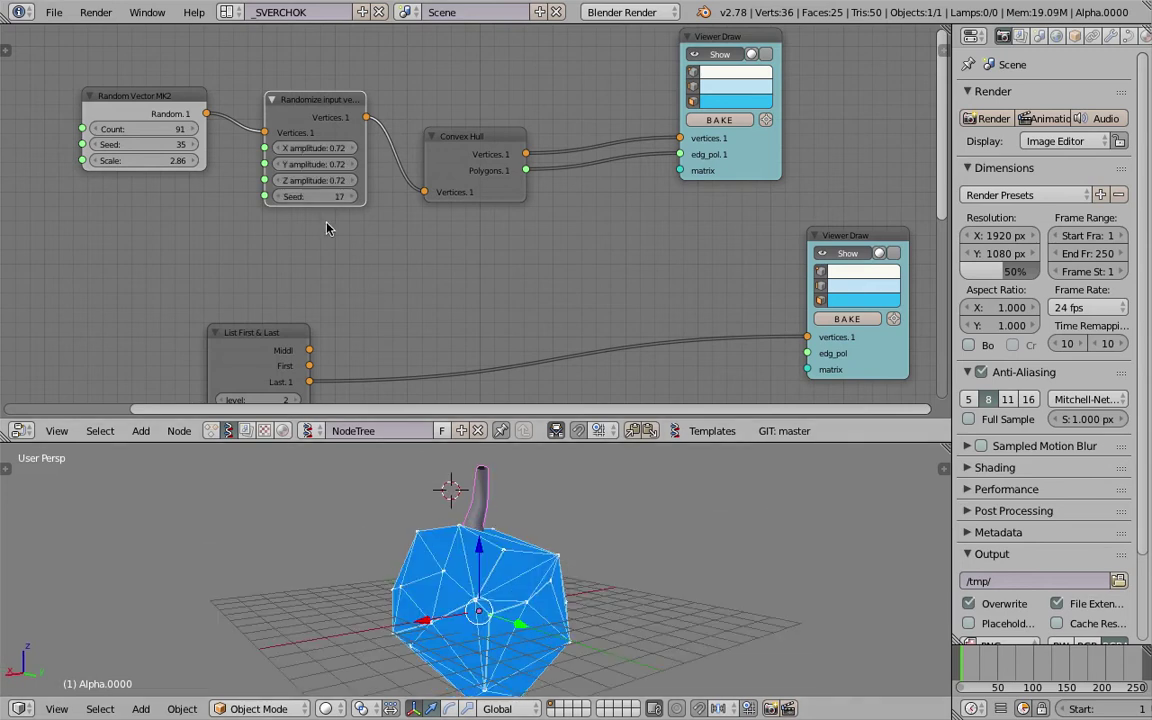
{"action": "left_click_drag", "start_coordinate": [326, 199], "coordinate": [355, 199]}
{"action": "scroll", "coordinate": [430, 236], "scroll_direction": "down", "scroll_amount": 3}
{"action": "middle_click_drag", "start_coordinate": [430, 236], "coordinate": [401, 198]}
{"action": "key", "text": "ctrl+s"}
{"action": "left_click", "coordinate": [431, 237]}
Move the foliage's Viewer Draw farther from the Convex Hull and connect List First & Last's Last output to its matrix input
{"action": "left_click", "coordinate": [655, 143]}
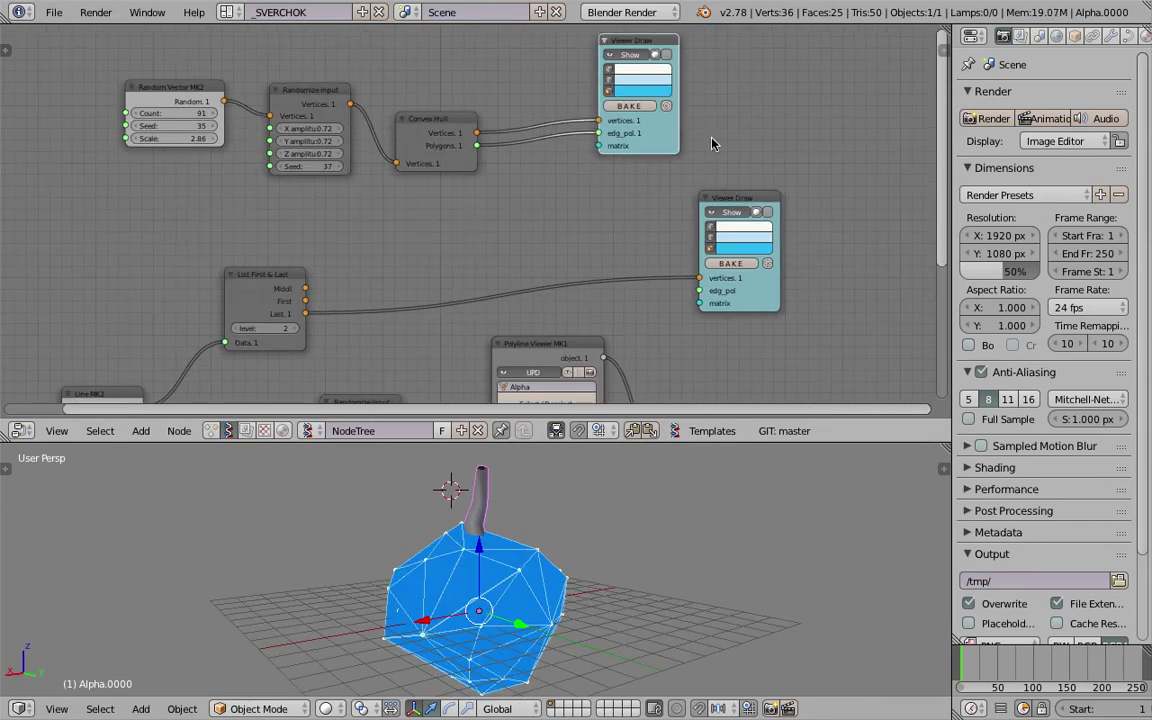
{"action": "left_click_drag", "start_coordinate": [712, 144], "coordinate": [767, 149]}
{"action": "mouse_move", "coordinate": [305, 315]}
{"action": "left_mouse_down"}
{"action": "mouse_move", "coordinate": [638, 170]}
{"action": "mouse_move", "coordinate": [711, 152]}
{"action": "left_mouse_up"}
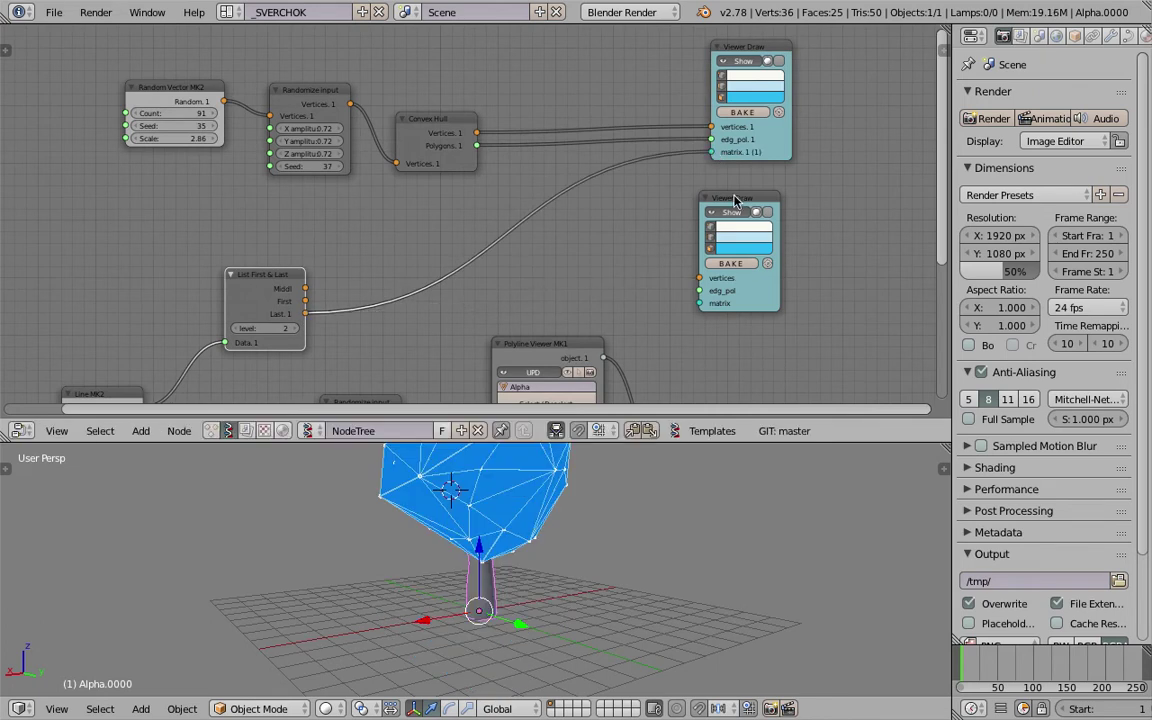
Set the foliage Viewer Draw's polygon colour to light green and delete the disconnected Viewer Draw node
{"action": "left_click", "coordinate": [735, 200]}
{"action": "left_click", "coordinate": [745, 98]}
{"action": "left_click", "coordinate": [761, 151]}
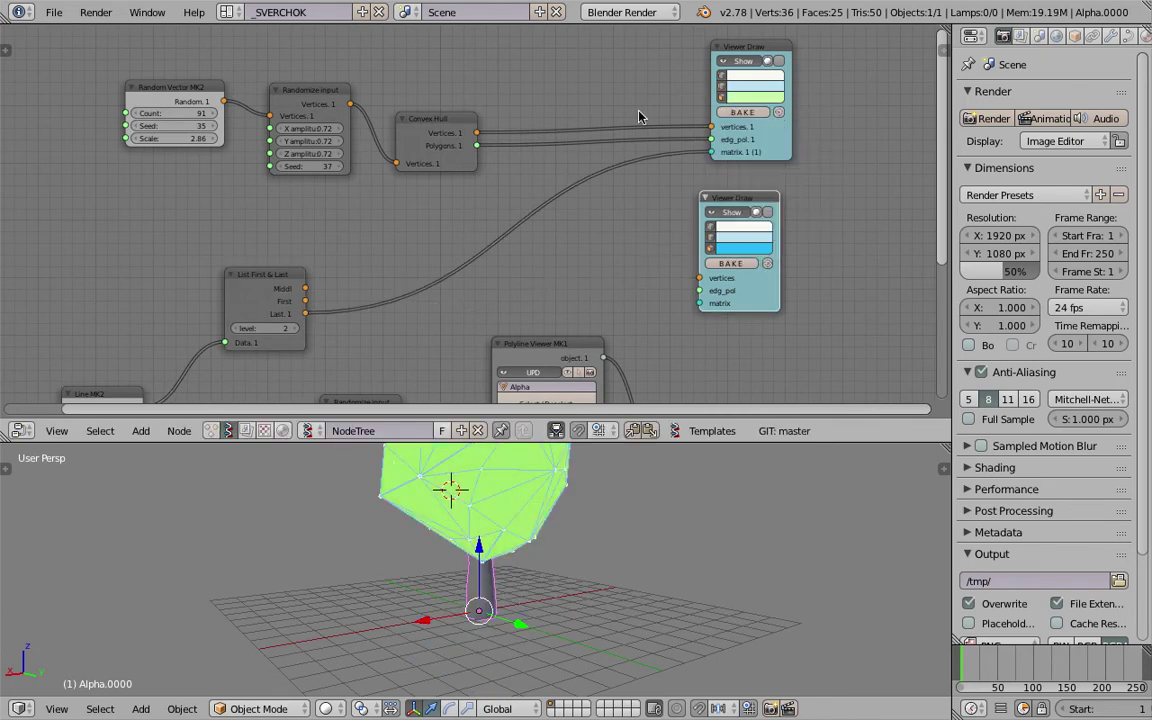
{"action": "key", "text": "x"}
{"action": "middle_click_drag", "start_coordinate": [650, 285], "coordinate": [668, 270]}
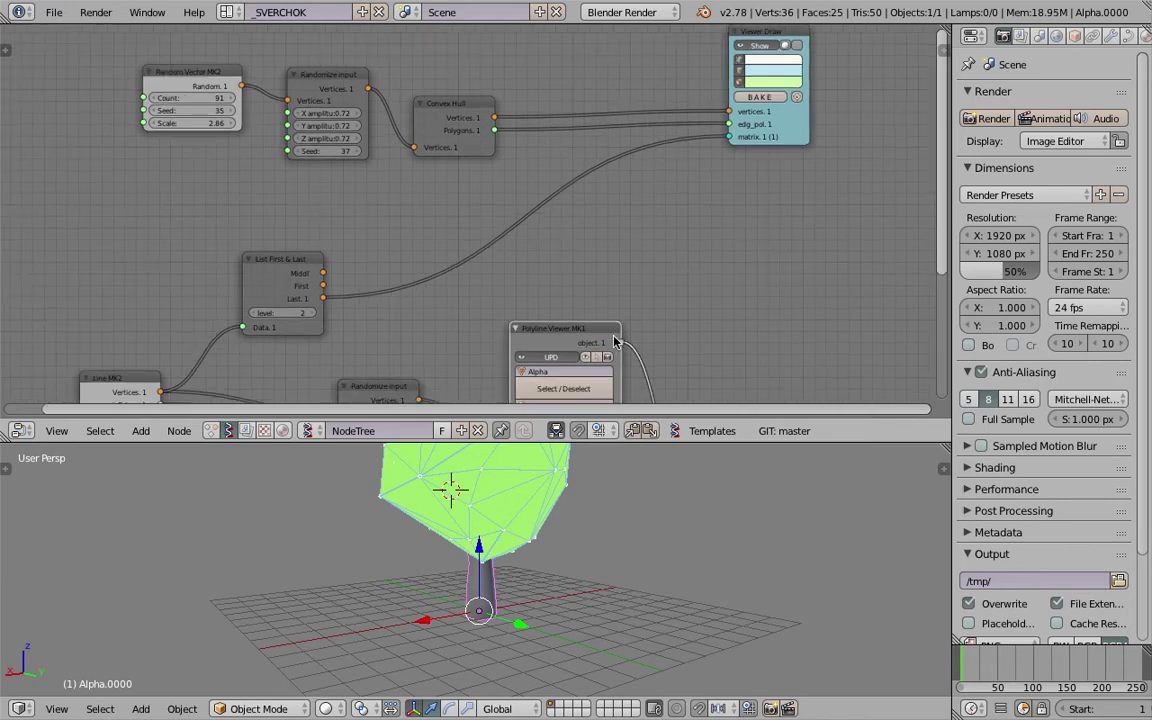
Save the file and move the foliage's Viewer Draw closer to the Convex Hull
{"action": "middle_click_drag", "start_coordinate": [613, 341], "coordinate": [611, 243]}
{"action": "scroll", "coordinate": [611, 243], "scroll_direction": "down", "scroll_amount": 1}
{"action": "middle_click_drag", "start_coordinate": [550, 551], "coordinate": [430, 570]}
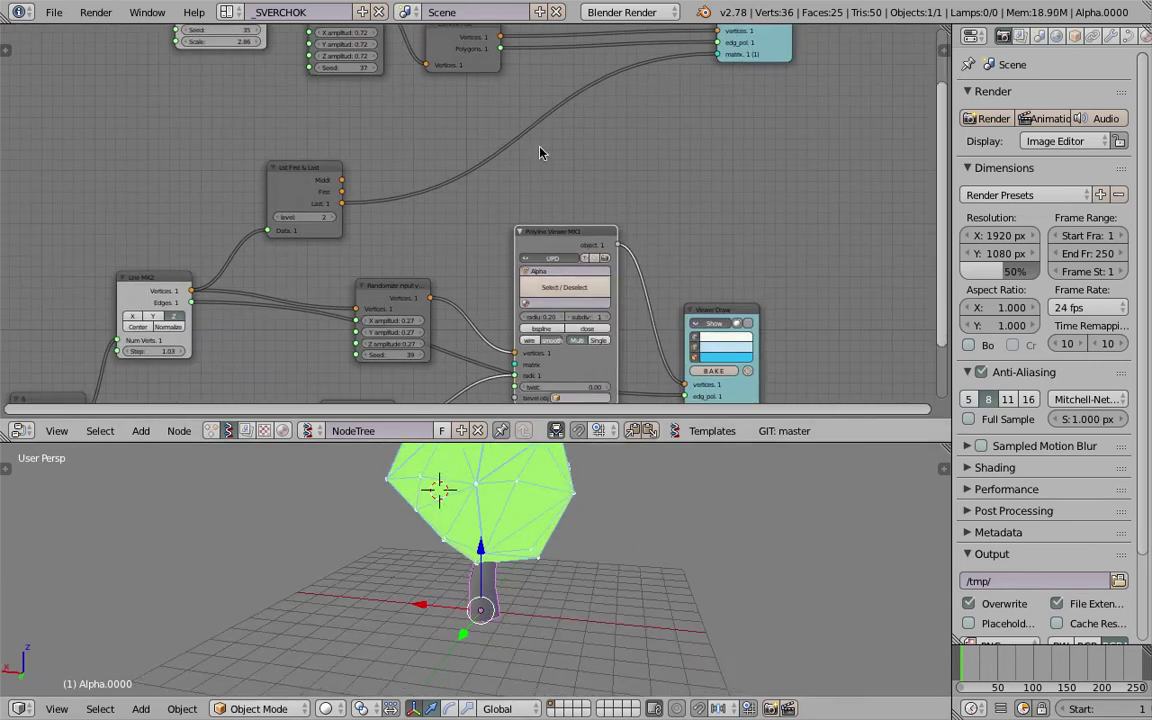
{"action": "middle_click_drag", "start_coordinate": [540, 153], "coordinate": [538, 211]}
{"action": "key", "text": "ctrl+s"}
{"action": "left_click", "coordinate": [538, 214]}
{"action": "middle_click_drag", "start_coordinate": [712, 101], "coordinate": [592, 232]}
{"action": "scroll", "coordinate": [592, 232], "scroll_direction": "up", "scroll_amount": 1}
{"action": "left_click_drag", "start_coordinate": [635, 237], "coordinate": [556, 246]}
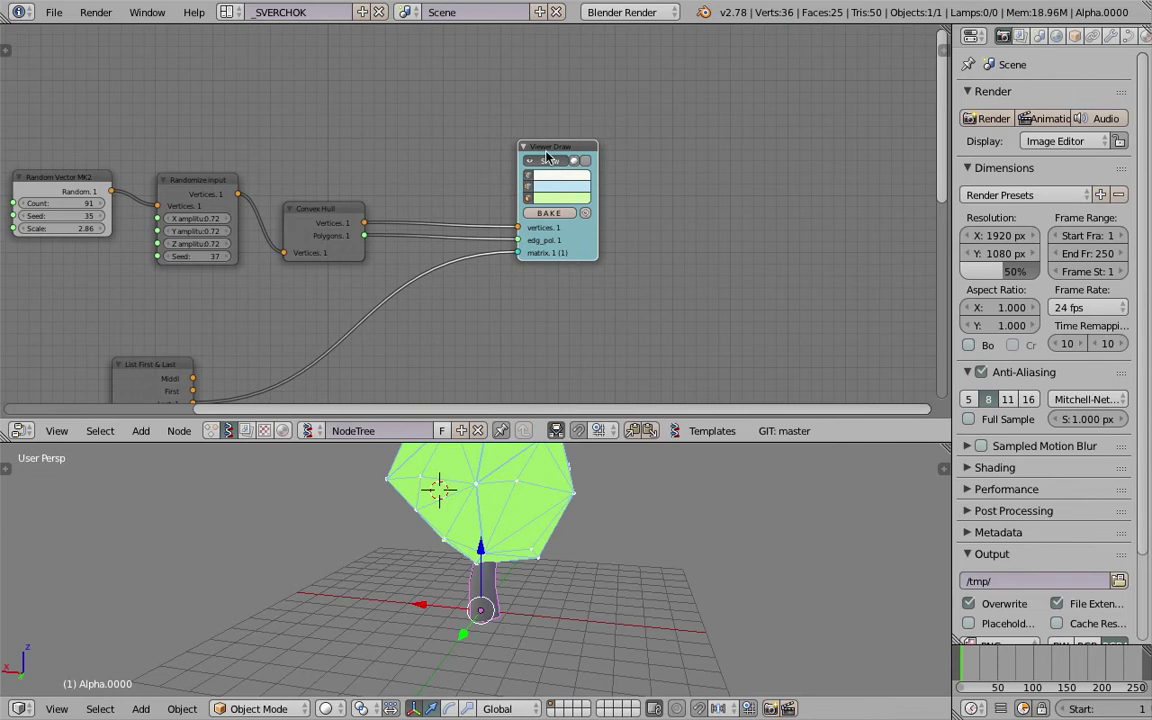
{"action": "left_click_drag", "start_coordinate": [546, 151], "coordinate": [516, 178]}
Move the trunk's Polyline Viewer and its Viewer Draw farther from the trunk's Randomize node
{"action": "scroll", "coordinate": [545, 259], "scroll_direction": "down", "scroll_amount": 3}
{"action": "middle_click_drag", "start_coordinate": [460, 386], "coordinate": [564, 224]}
{"action": "mouse_move", "coordinate": [559, 225]}
{"action": "left_mouse_down"}
{"action": "mouse_move", "coordinate": [570, 272]}
{"action": "mouse_move", "coordinate": [580, 271]}
{"action": "left_mouse_up"}
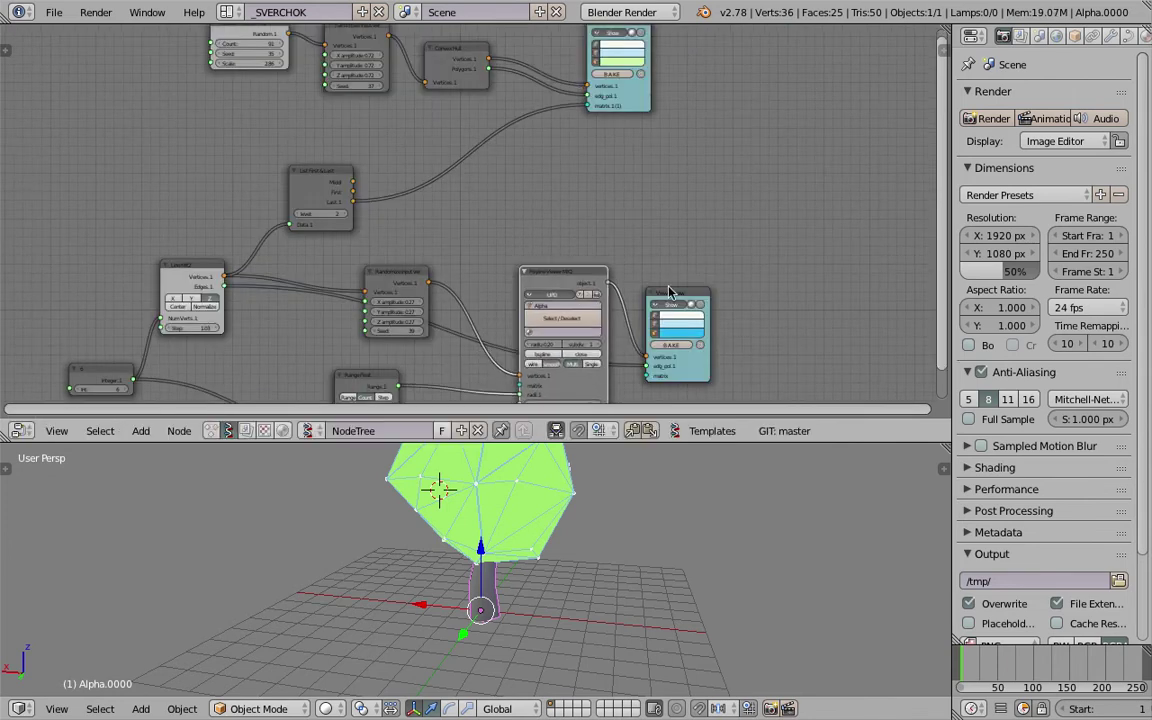
{"action": "left_click_drag", "start_coordinate": [671, 292], "coordinate": [694, 298]}
{"action": "left_click_drag", "start_coordinate": [575, 274], "coordinate": [606, 346]}
{"action": "mouse_move", "coordinate": [592, 279]}
{"action": "middle_mouse_down"}
{"action": "mouse_move", "coordinate": [633, 198]}
{"action": "mouse_move", "coordinate": [614, 357]}
{"action": "middle_mouse_up"}
Spread the foliage nodes apart, setting the Randomize seed to 62 and the Random Vector seed to 61
{"action": "scroll", "coordinate": [617, 292], "scroll_direction": "up", "scroll_amount": 1}
{"action": "scroll", "coordinate": [616, 293], "scroll_direction": "up", "scroll_amount": 1}
{"action": "left_click_drag", "start_coordinate": [486, 138], "coordinate": [560, 100]}
{"action": "left_click_drag", "start_coordinate": [385, 109], "coordinate": [434, 78]}
{"action": "left_click_drag", "start_coordinate": [427, 152], "coordinate": [460, 152]}
{"action": "left_click_drag", "start_coordinate": [262, 157], "coordinate": [292, 145]}
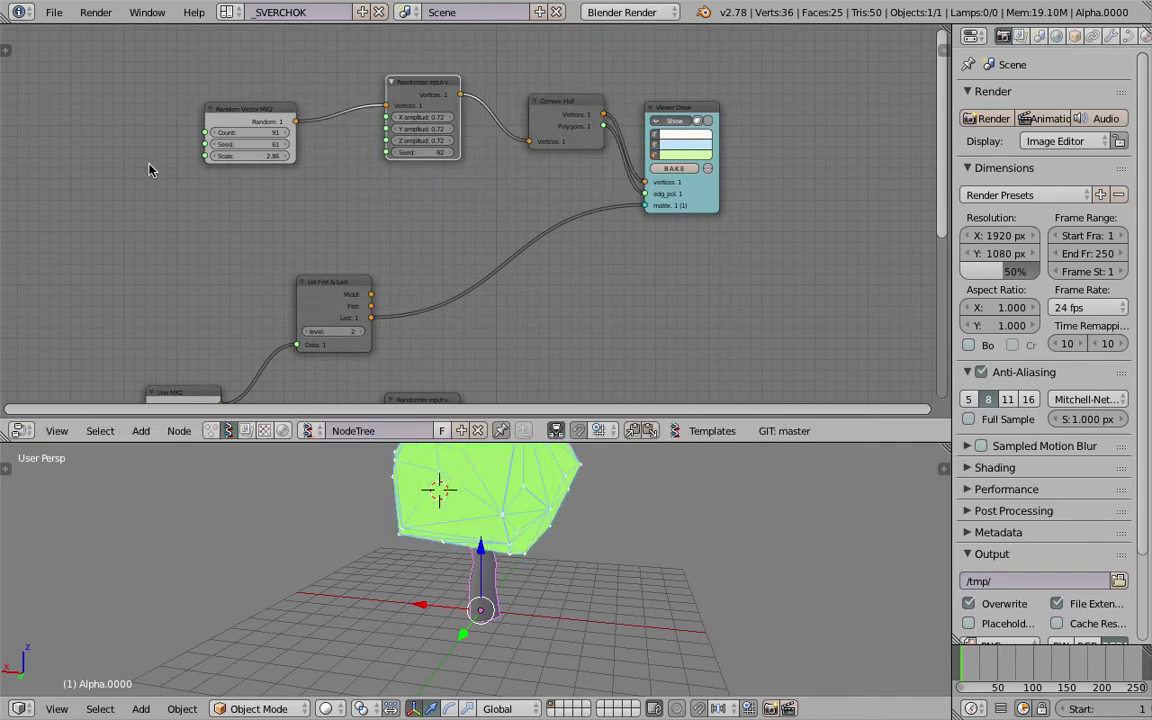
Add a Frame Info node and connect its Current Frame output to the seeds of the Random Vector and foliage Randomize nodes
{"action": "scroll", "coordinate": [165, 155], "scroll_direction": "up", "scroll_amount": 2, "text": "ctrl"}
{"action": "key", "text": "space"}
{"action": "type", "text": "frame"}
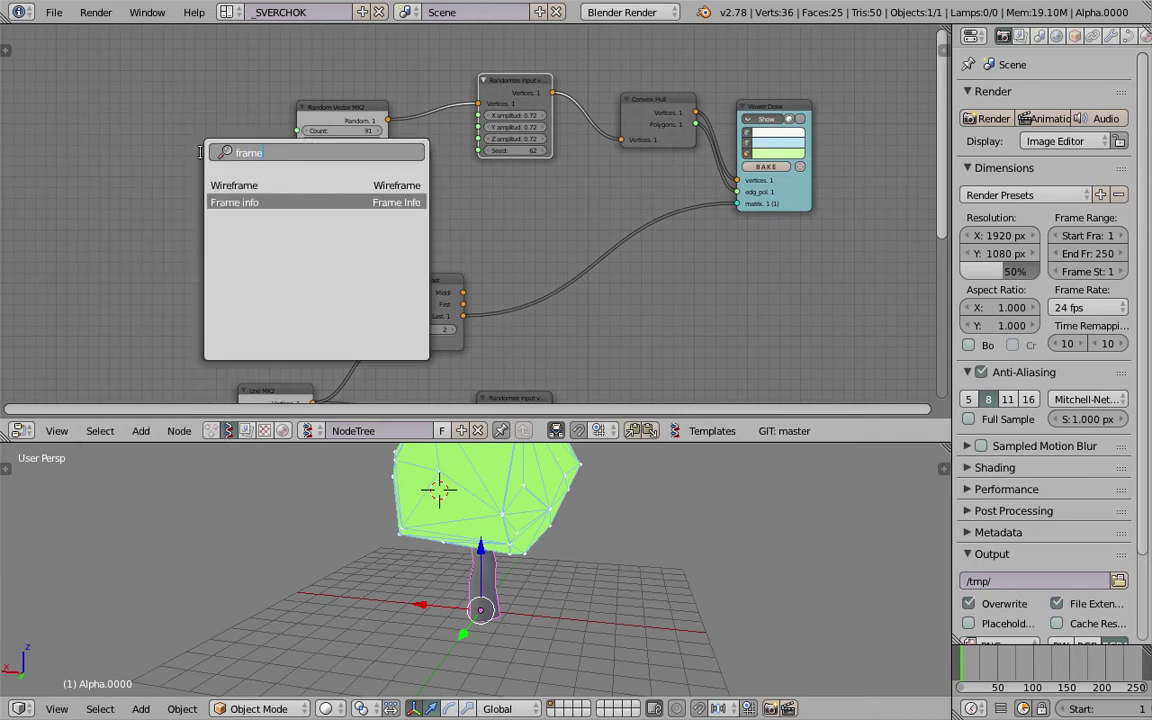
{"action": "key", "text": "Return"}
{"action": "left_click", "coordinate": [152, 129]}
{"action": "left_click_drag", "start_coordinate": [233, 147], "coordinate": [298, 143]}
{"action": "left_click_drag", "start_coordinate": [485, 153], "coordinate": [482, 152]}
{"action": "scroll", "coordinate": [456, 218], "scroll_direction": "down", "scroll_amount": 3}
Connect Current Frame to the trunk Randomize node's seed, and reposition the Frame Info and List First & Last nodes
{"action": "middle_click_drag", "start_coordinate": [447, 236], "coordinate": [473, 193]}
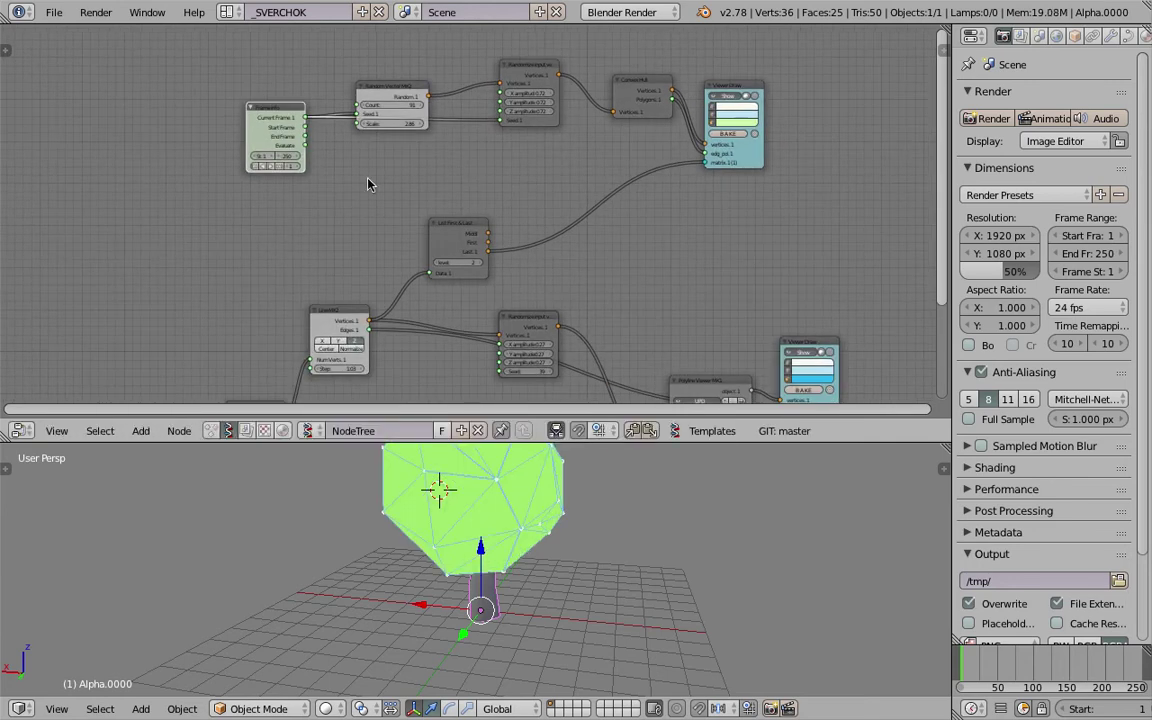
{"action": "left_click_drag", "start_coordinate": [294, 107], "coordinate": [246, 189]}
{"action": "middle_click_drag", "start_coordinate": [250, 192], "coordinate": [262, 142]}
{"action": "left_click_drag", "start_coordinate": [256, 143], "coordinate": [511, 321]}
{"action": "left_click_drag", "start_coordinate": [482, 179], "coordinate": [630, 128]}
Play the animation to preview the tree changing with each frame, and stop playback
{"action": "middle_click_drag", "start_coordinate": [625, 560], "coordinate": [568, 580]}
{"action": "scroll", "coordinate": [666, 541], "scroll_direction": "down", "scroll_amount": 2}
{"action": "key", "text": "alt+a"}
{"action": "key", "text": "Escape"}
Set the foliage Randomize amplitudes to 0.33 and the Random Vector's scale to 1.96
{"action": "scroll", "coordinate": [632, 545], "scroll_direction": "up", "scroll_amount": 2}
{"action": "middle_click_drag", "start_coordinate": [547, 73], "coordinate": [509, 169]}
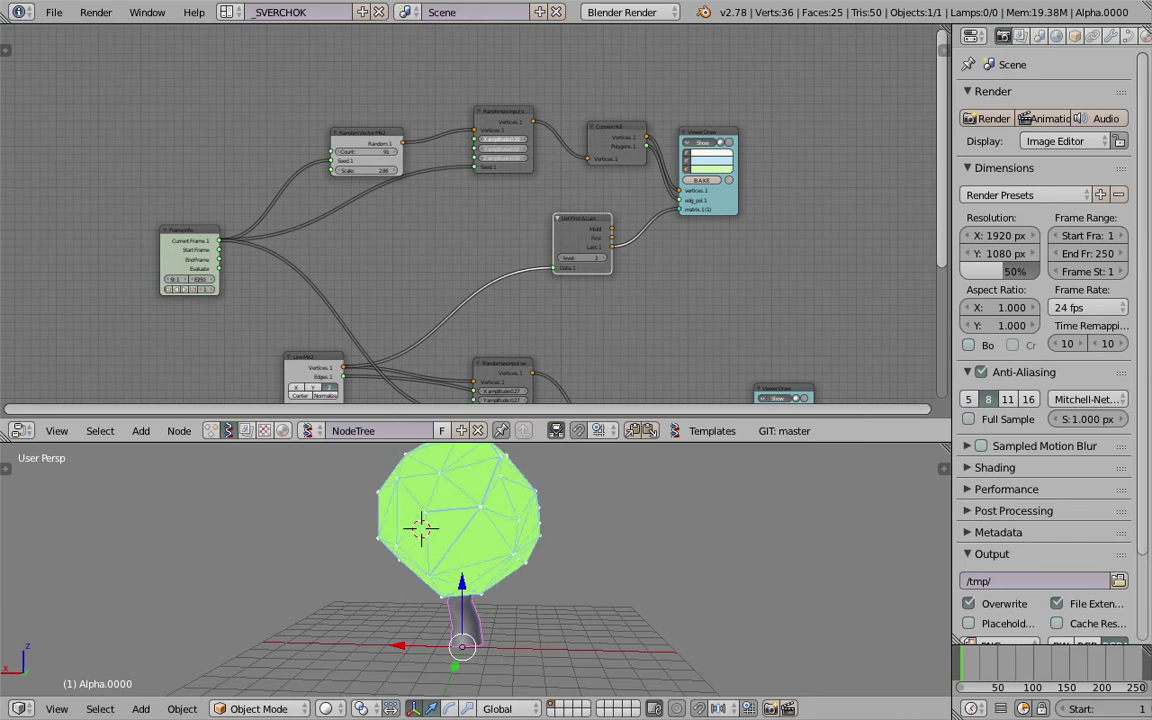
{"action": "middle_click_drag", "start_coordinate": [553, 498], "coordinate": [591, 501]}
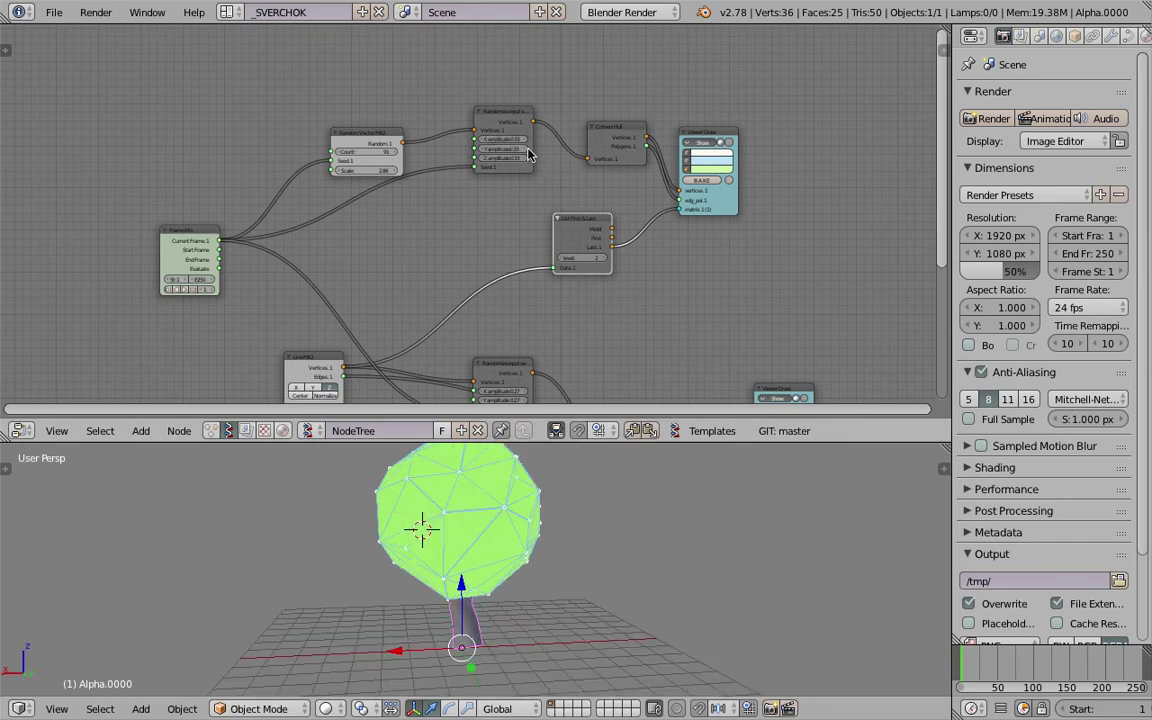
{"action": "scroll", "coordinate": [373, 165], "scroll_direction": "up", "scroll_amount": 1}
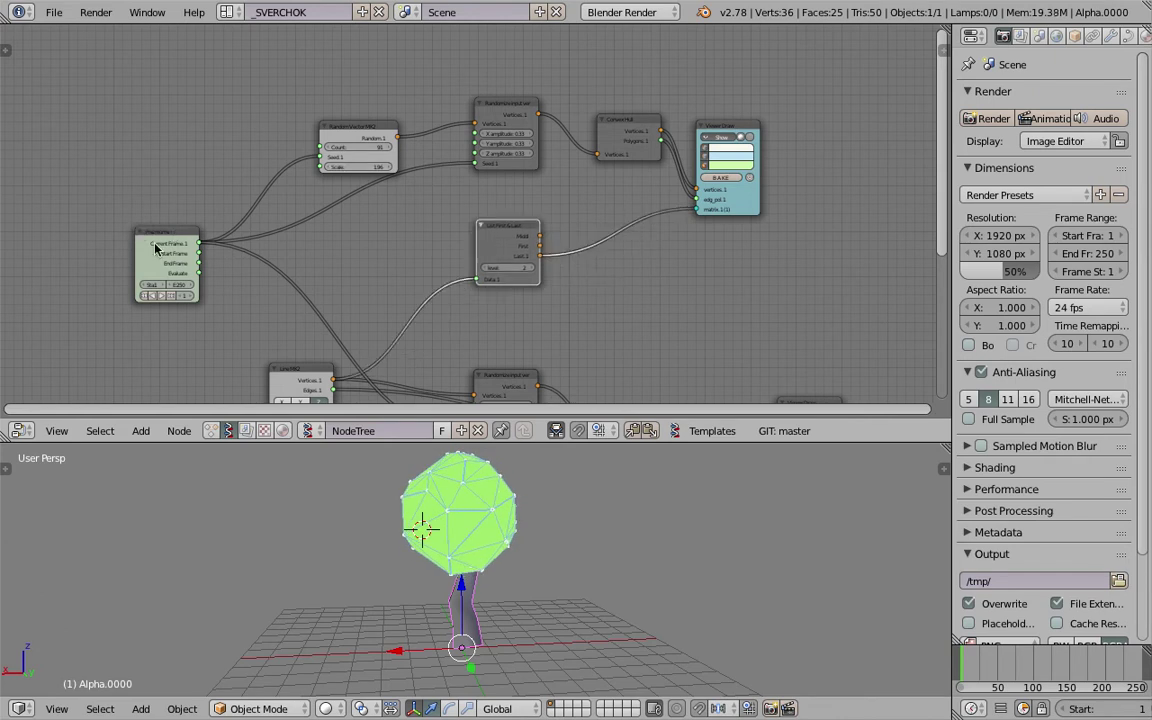
Move the Frame Info node away from the foliage chain and the List First & Last node closer to the Viewer Draw
{"action": "left_click_drag", "start_coordinate": [160, 241], "coordinate": [108, 237]}
{"action": "left_click_drag", "start_coordinate": [505, 234], "coordinate": [570, 254]}
{"action": "middle_click_drag", "start_coordinate": [570, 254], "coordinate": [589, 246]}
{"action": "middle_click_drag", "start_coordinate": [470, 478], "coordinate": [380, 480]}
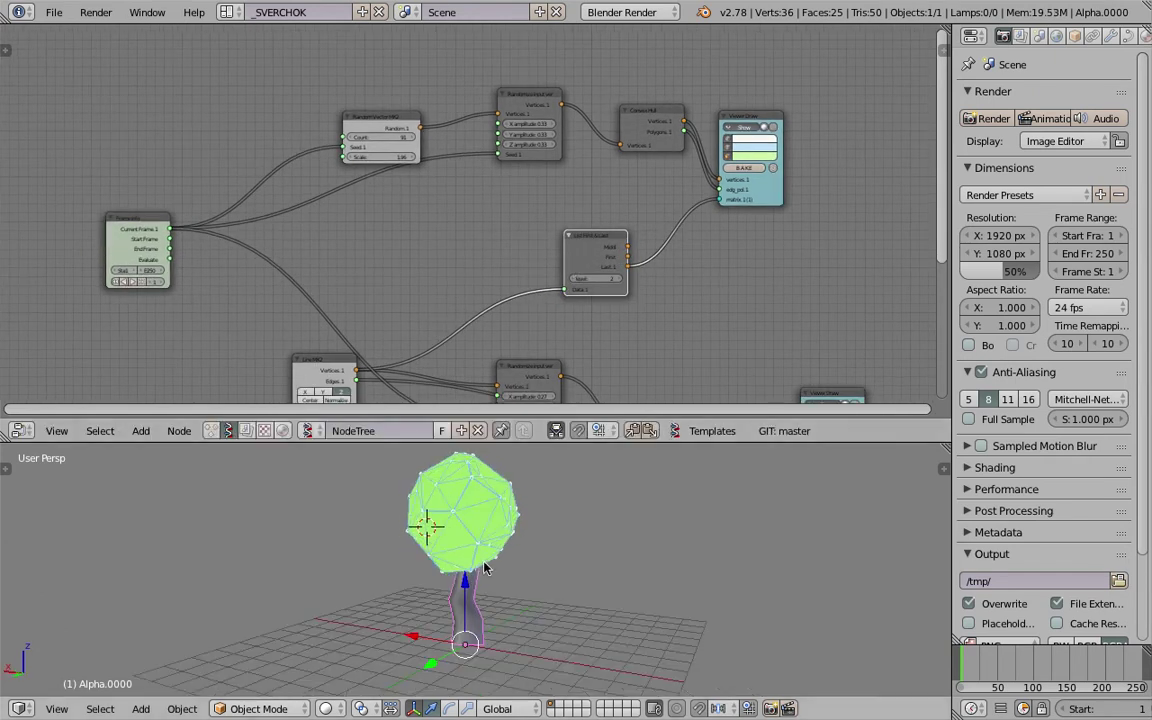
Add a Random Num Gen node in Float mode with bounds 1.11 and 1.42, and connect its value to the Random Vector's scale
{"action": "middle_click_drag", "start_coordinate": [336, 178], "coordinate": [438, 197]}
{"action": "key", "text": "shift+a"}
{"action": "left_click", "coordinate": [308, 119]}
{"action": "type", "text": "random n"}
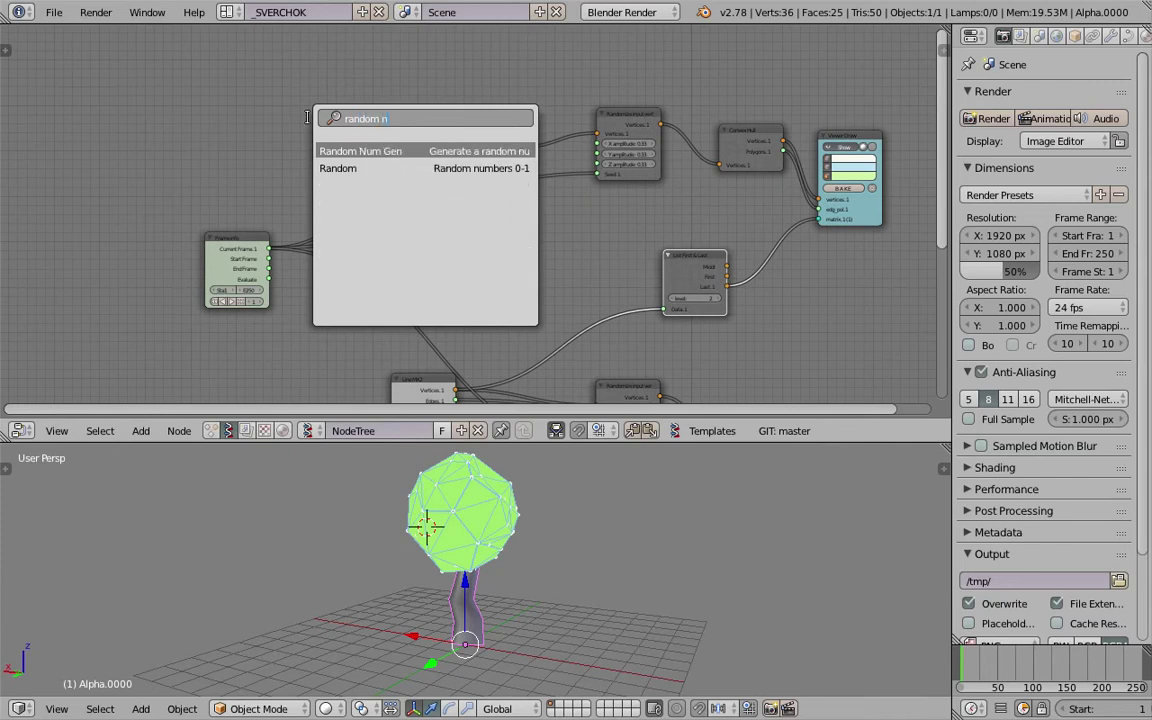
{"action": "key", "text": "Return"}
{"action": "left_click", "coordinate": [296, 96]}
{"action": "scroll", "coordinate": [343, 111], "scroll_direction": "up", "scroll_amount": 1}
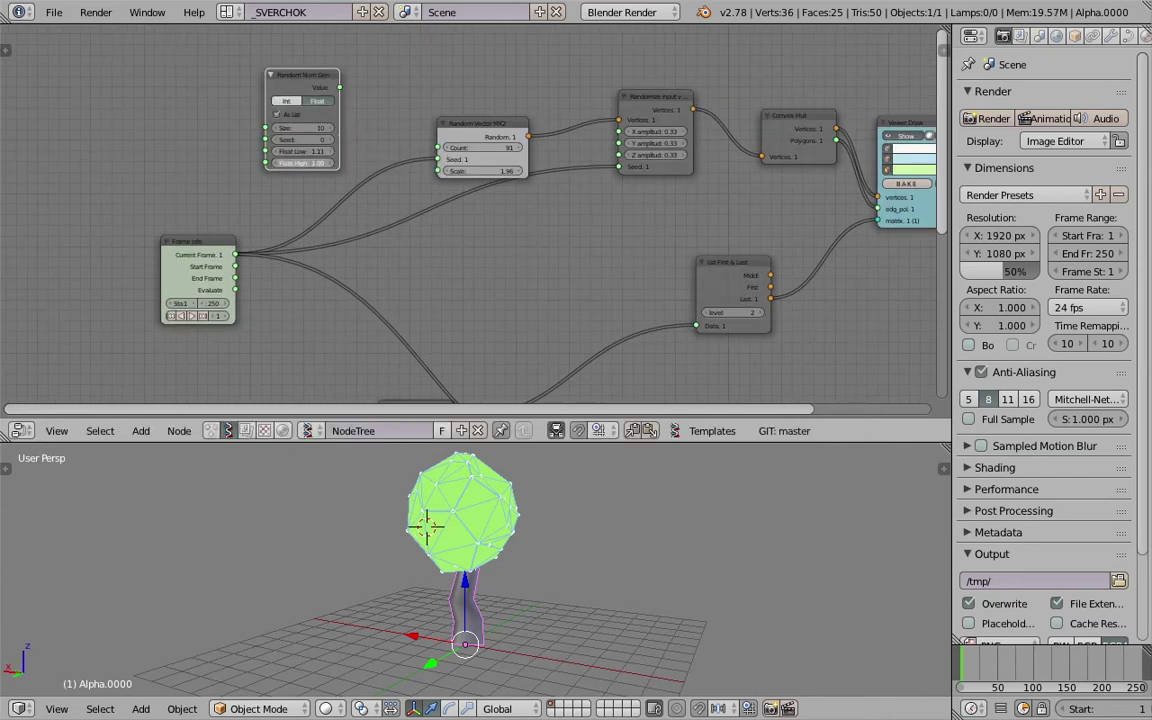
{"action": "left_click_drag", "start_coordinate": [340, 87], "coordinate": [353, 103]}
{"action": "left_click_drag", "start_coordinate": [433, 174], "coordinate": [437, 171]}
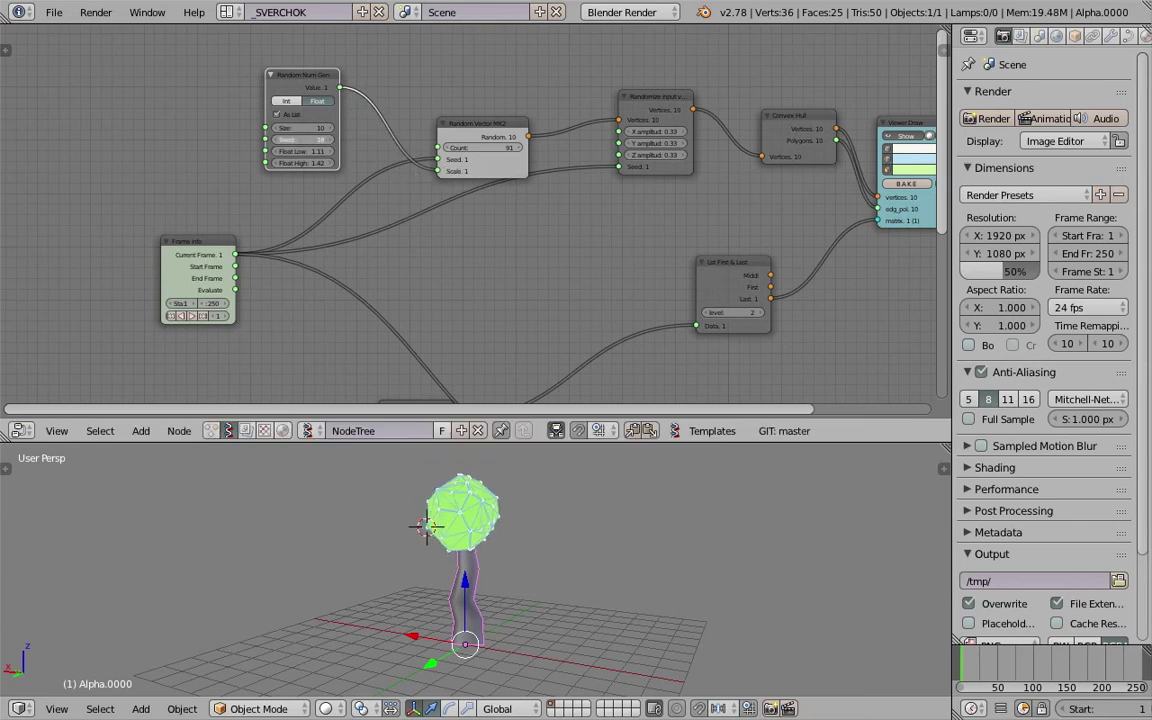
Connect Current Frame to the Random Num Gen's seed, tidy both nodes' positions, and play the animation
{"action": "left_click_drag", "start_coordinate": [220, 242], "coordinate": [265, 140]}
{"action": "left_click_drag", "start_coordinate": [306, 80], "coordinate": [290, 87]}
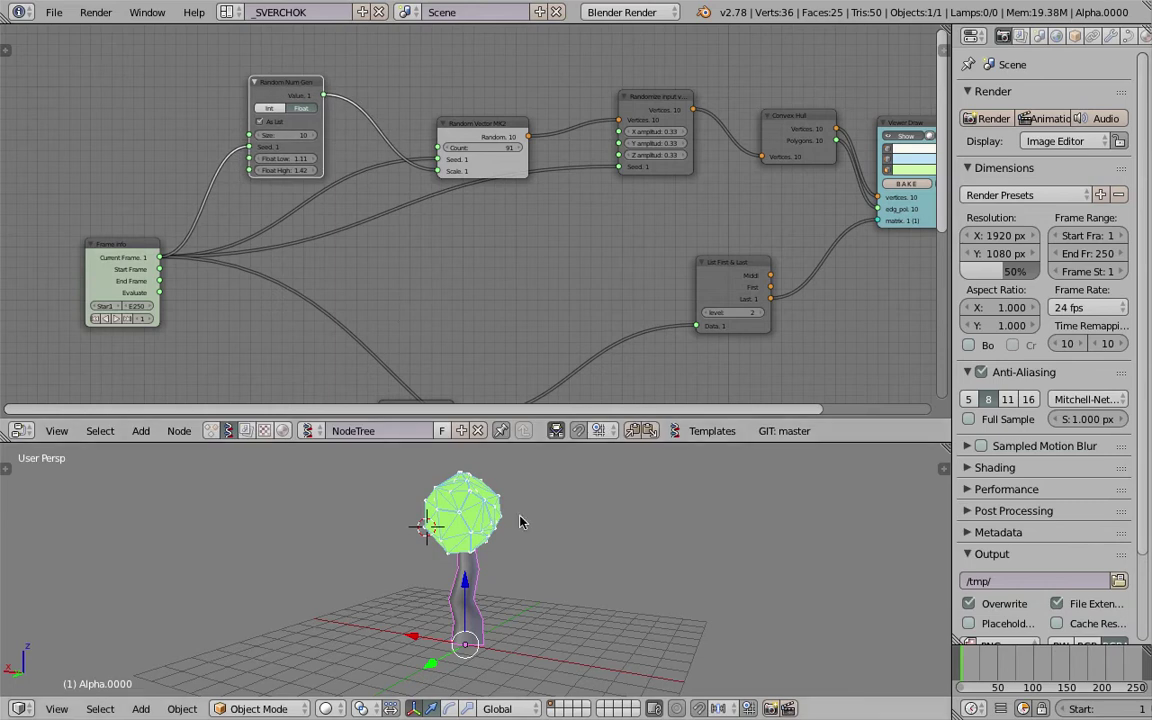
{"action": "key", "text": "alt+a"}
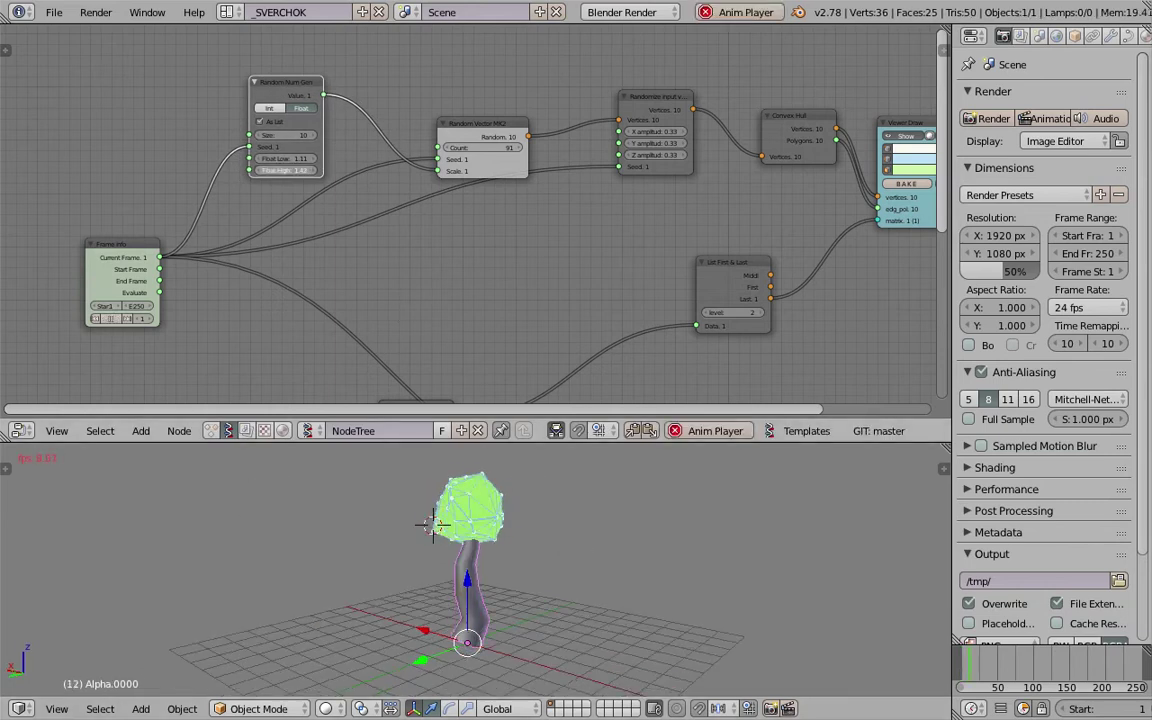
Stop the animation playback and save the file
{"action": "mouse_move", "coordinate": [568, 525]}
{"action": "middle_mouse_down"}
{"action": "mouse_move", "coordinate": [628, 530]}
{"action": "mouse_move", "coordinate": [584, 530]}
{"action": "middle_mouse_up"}
{"action": "key", "text": "Escape"}
{"action": "scroll", "coordinate": [628, 530], "scroll_direction": "down", "scroll_amount": 4}
{"action": "key", "text": "ctrl+s"}
{"action": "left_click", "coordinate": [586, 530]}
{"action": "key", "text": "ctrl+s"}
Shift the List First & Last node, switch off the foliage Viewer Draw's display, and save over the existing file
{"action": "middle_click_drag", "start_coordinate": [808, 281], "coordinate": [610, 197]}
{"action": "left_click_drag", "start_coordinate": [518, 190], "coordinate": [498, 171]}
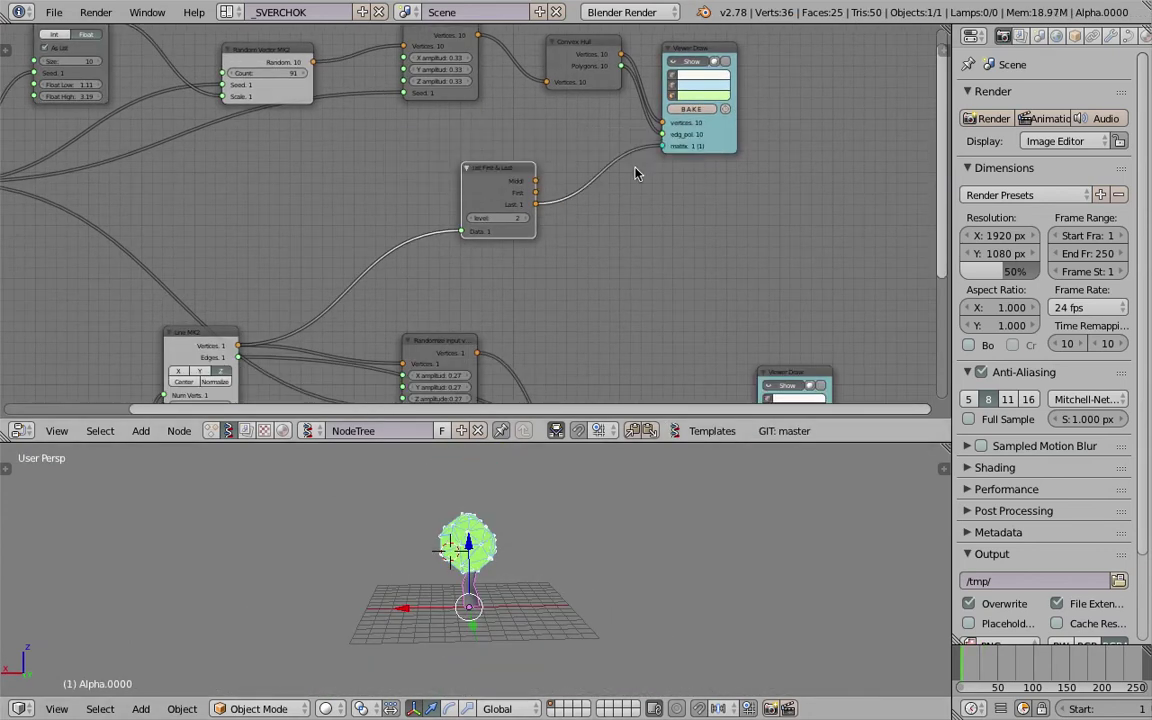
{"action": "middle_click_drag", "start_coordinate": [634, 174], "coordinate": [579, 210]}
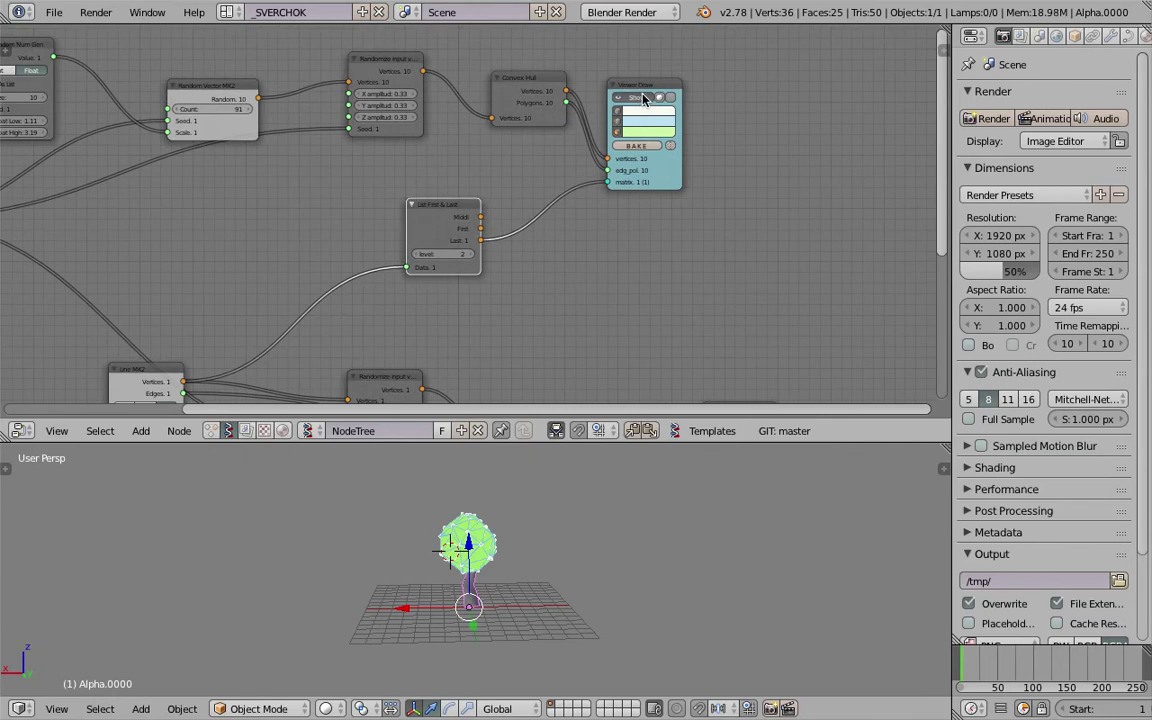
{"action": "left_click", "coordinate": [643, 98]}
{"action": "middle_click_drag", "start_coordinate": [713, 302], "coordinate": [690, 227]}
{"action": "key", "text": "ctrl+s"}
{"action": "left_click_drag", "start_coordinate": [713, 333], "coordinate": [720, 338]}
{"action": "scroll", "coordinate": [727, 364], "scroll_direction": "down", "scroll_amount": 1}
{"action": "middle_click_drag", "start_coordinate": [728, 372], "coordinate": [703, 285]}
{"action": "key", "text": "ctrl+s"}
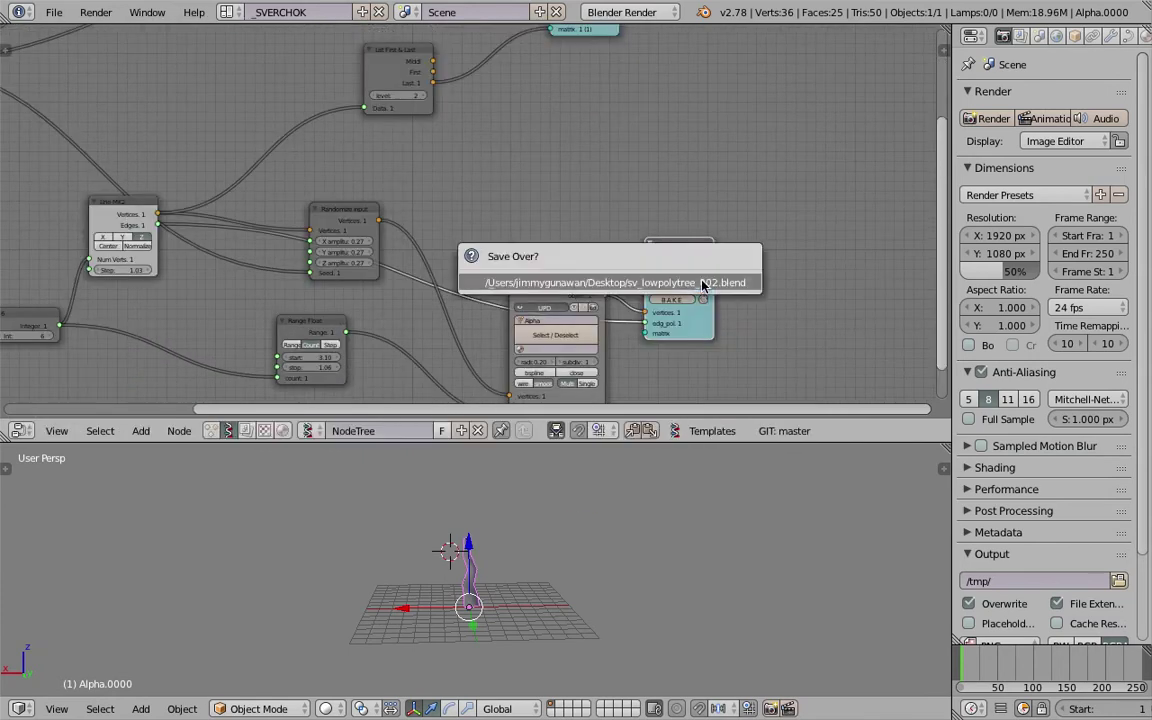
{"action": "left_click", "coordinate": [703, 284]}
Enlarge the node editor, move the Polyline Viewer node up, and save the file
{"action": "left_click_drag", "start_coordinate": [707, 443], "coordinate": [700, 551]}
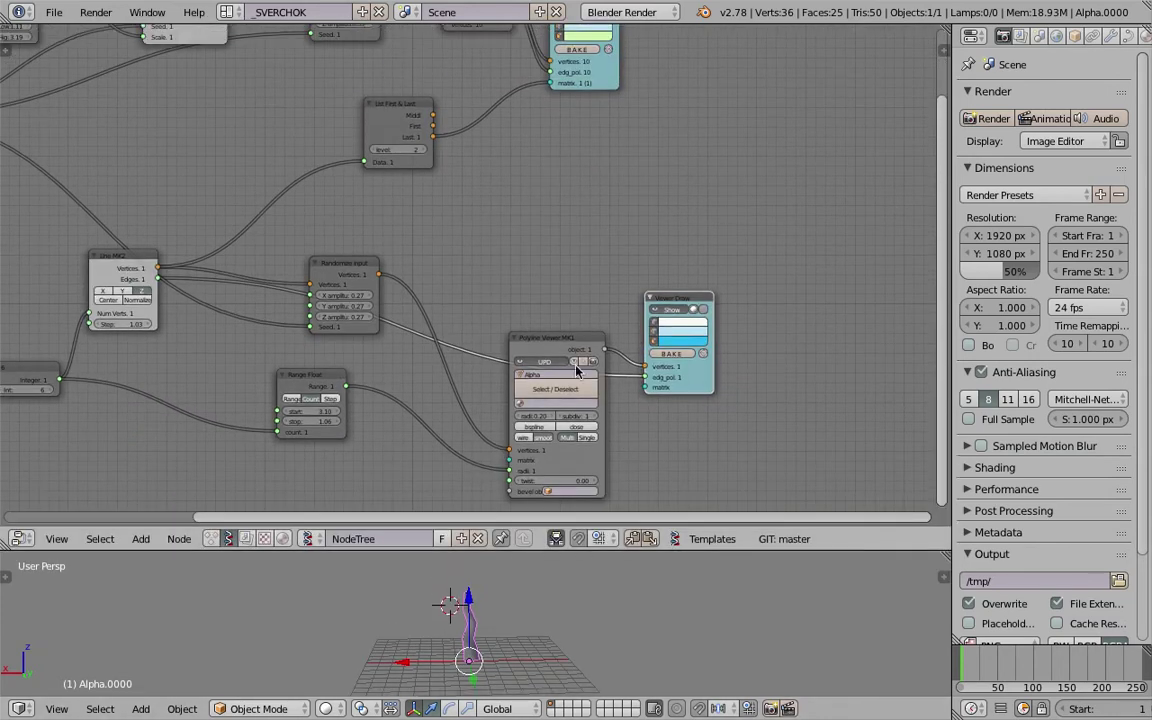
{"action": "left_click_drag", "start_coordinate": [565, 341], "coordinate": [559, 260]}
{"action": "key", "text": "ctrl+s"}
{"action": "left_click", "coordinate": [607, 234]}
Add a Viewer BMesh node beside the foliage's Viewer Draw
{"action": "middle_click_drag", "start_coordinate": [683, 136], "coordinate": [663, 275]}
{"action": "key", "text": "shift+a"}
{"action": "left_click", "coordinate": [659, 269]}
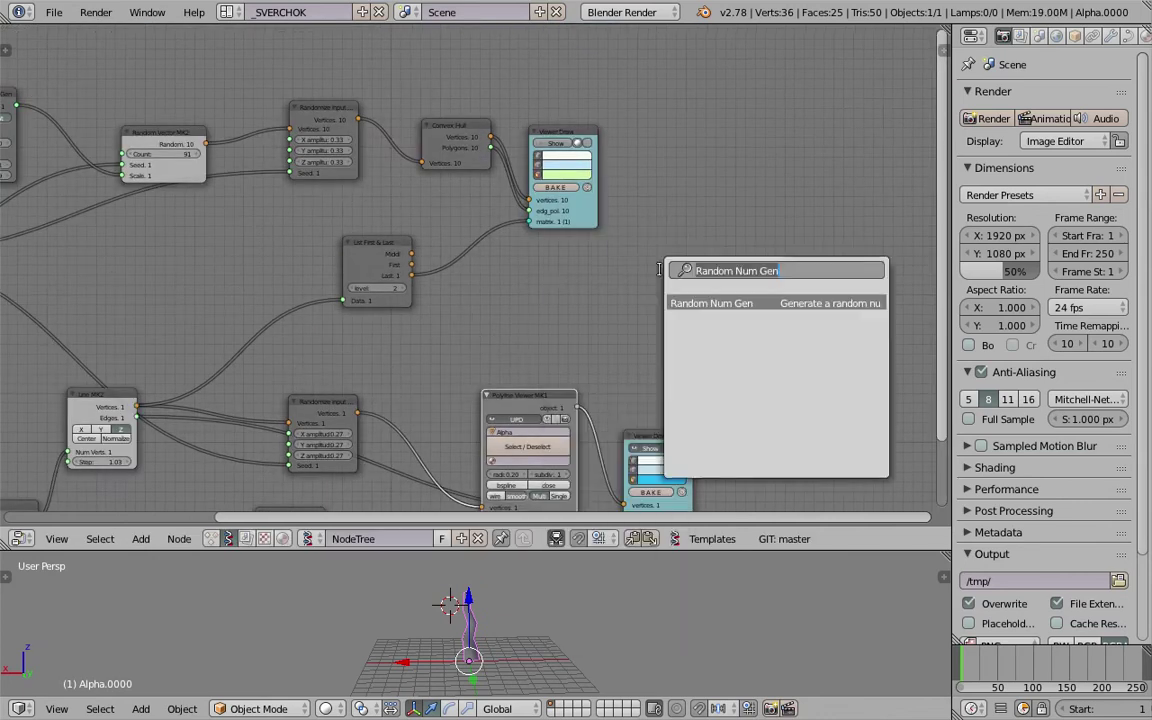
{"action": "type", "text": "bmes"}
{"action": "key", "text": "Return"}
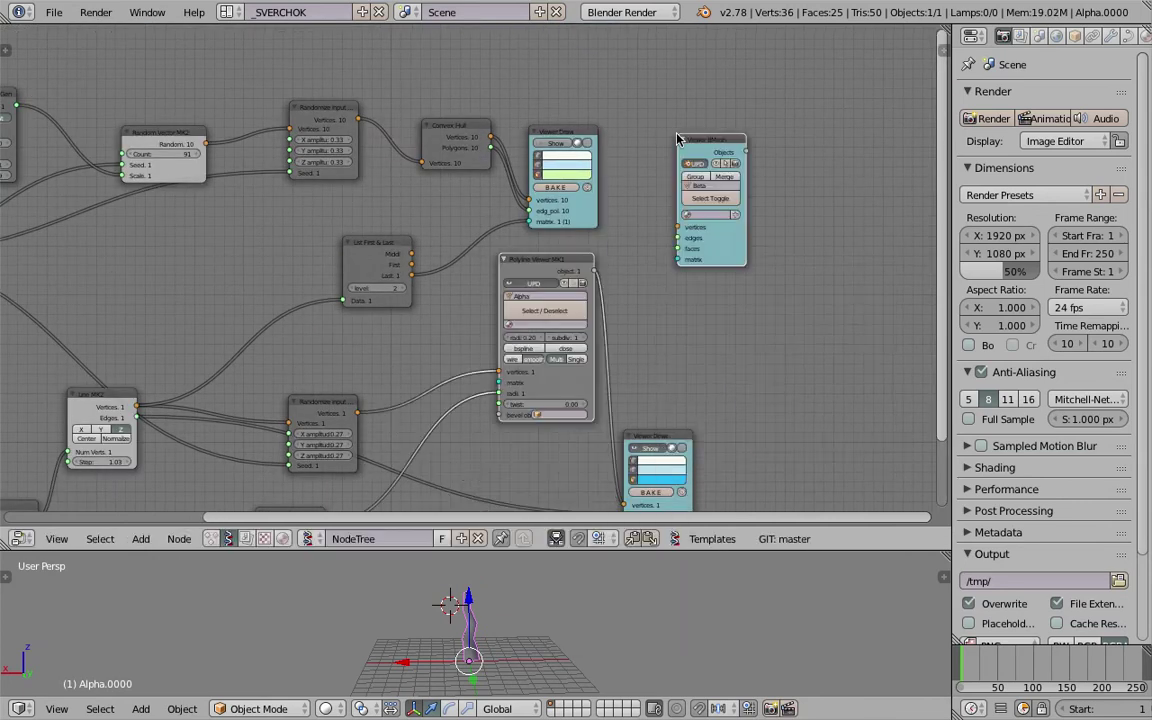
Move the Polyline Viewer down, then collapse the foliage's Viewer Draw and place it above the Convex Hull's output links
{"action": "left_click_drag", "start_coordinate": [521, 290], "coordinate": [512, 382]}
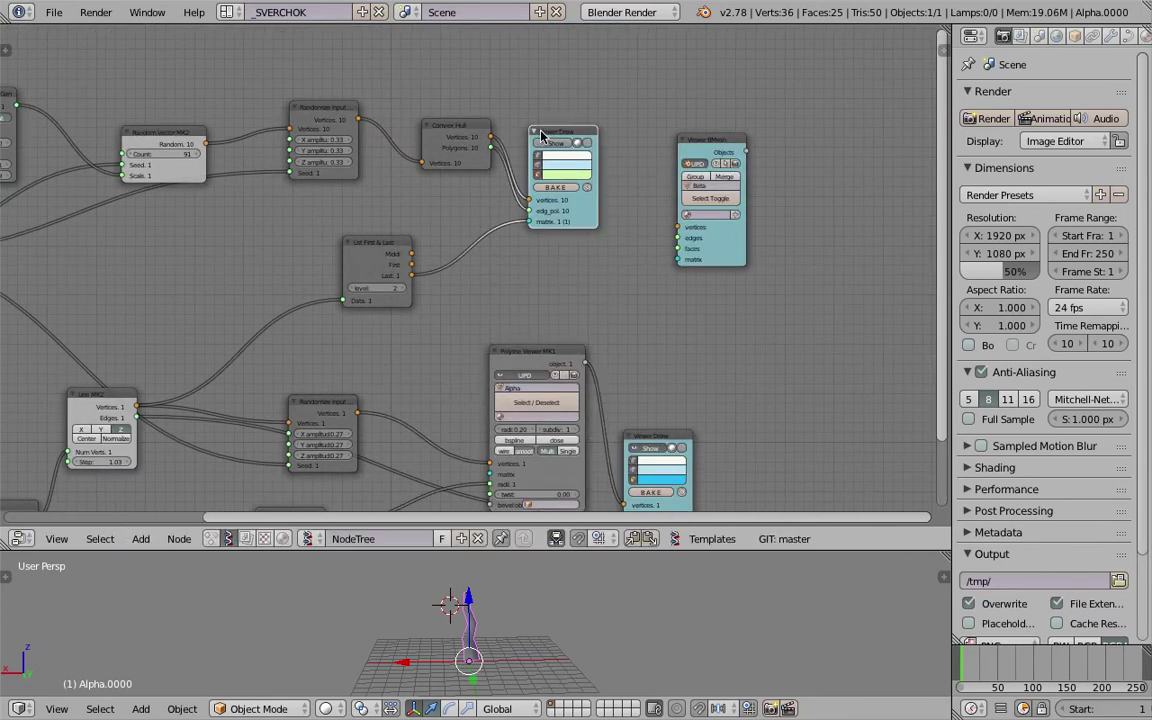
{"action": "left_click", "coordinate": [536, 134]}
{"action": "left_click_drag", "start_coordinate": [548, 131], "coordinate": [584, 85]}
{"action": "key", "text": "g"}
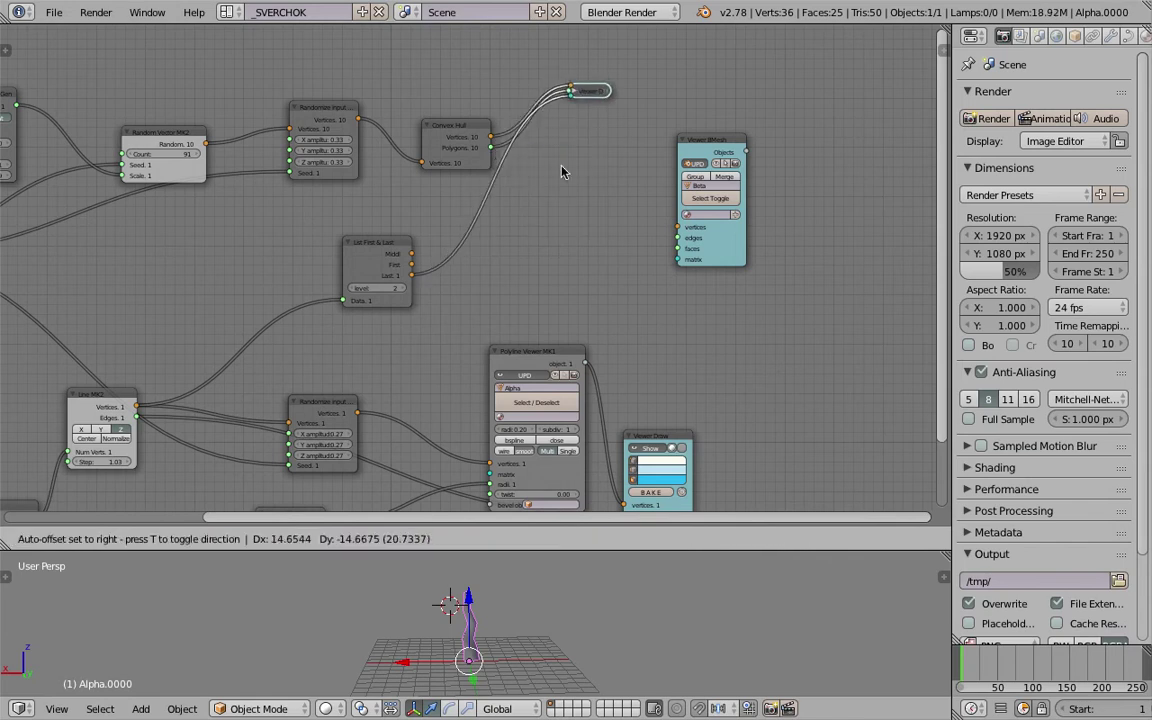
Connect the Convex Hull's Vertices and Polygons outputs to the Viewer BMesh's vertices and faces inputs
{"action": "mouse_move", "coordinate": [590, 186]}
{"action": "left_mouse_down"}
{"action": "mouse_move", "coordinate": [531, 147]}
{"action": "mouse_move", "coordinate": [677, 227]}
{"action": "left_mouse_up"}
{"action": "left_click_drag", "start_coordinate": [490, 147], "coordinate": [677, 249]}
{"action": "scroll", "coordinate": [683, 236], "scroll_direction": "up", "scroll_amount": 1}
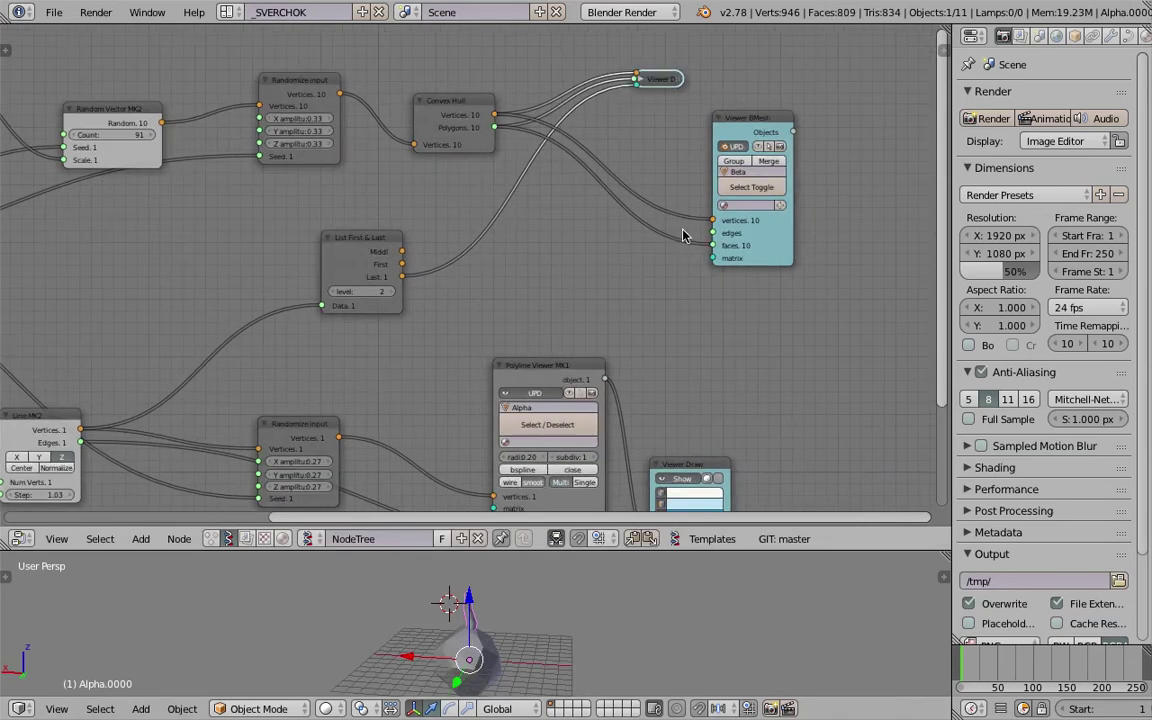
{"action": "scroll", "coordinate": [752, 174], "scroll_direction": "up", "scroll_amount": 1}
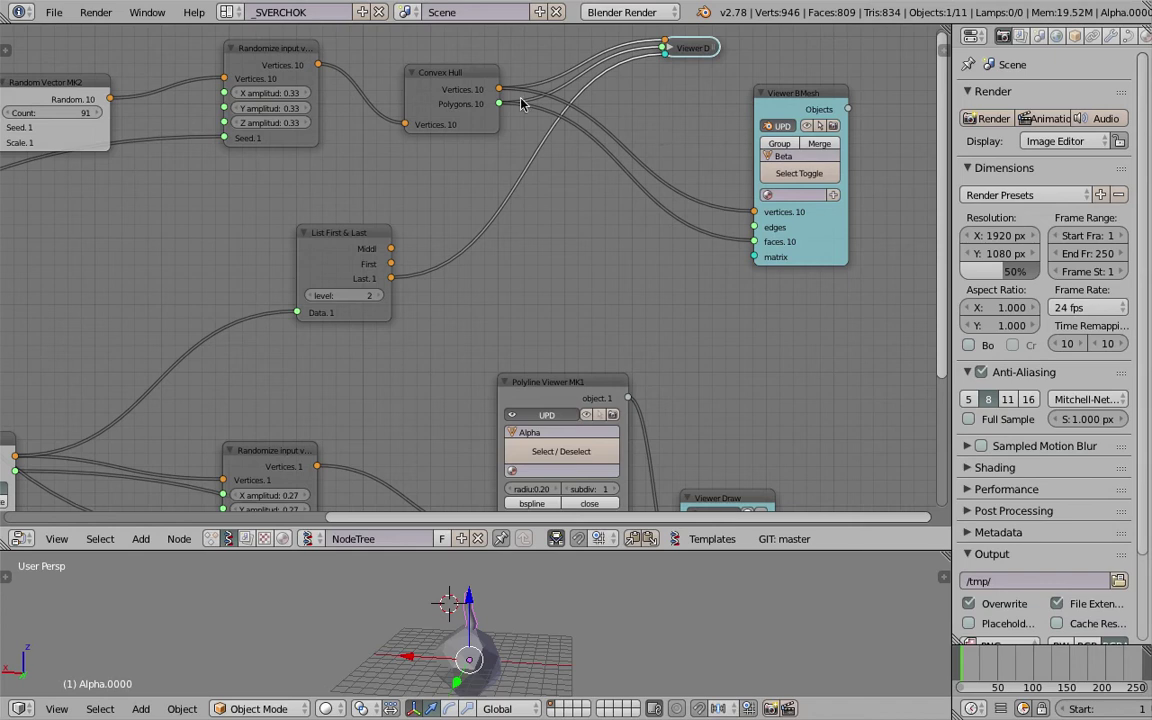
Reduce the Random Num Gen's output to a single value and enable Merge on the Viewer BMesh node
{"action": "left_click_drag", "start_coordinate": [465, 86], "coordinate": [453, 67]}
{"action": "middle_click_drag", "start_coordinate": [444, 123], "coordinate": [622, 150]}
{"action": "scroll", "coordinate": [562, 150], "scroll_direction": "down", "scroll_amount": 3}
{"action": "middle_click_drag", "start_coordinate": [515, 174], "coordinate": [658, 185]}
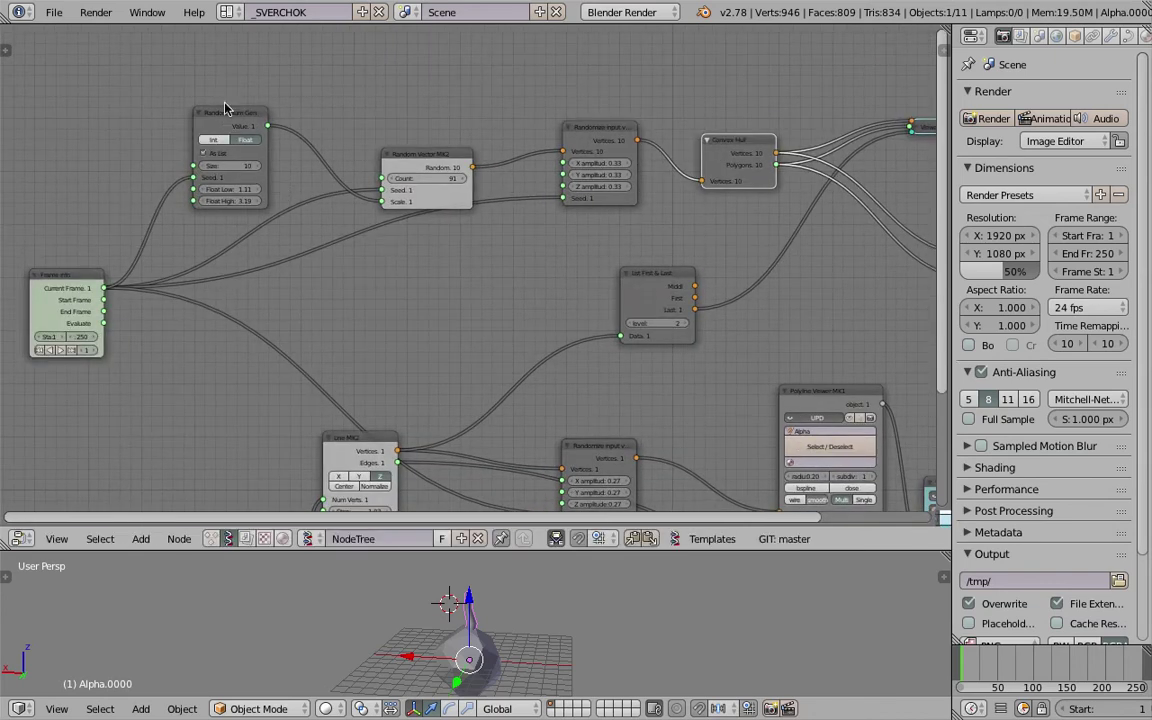
{"action": "key", "text": "Return"}
{"action": "middle_click_drag", "start_coordinate": [839, 284], "coordinate": [578, 303]}
{"action": "scroll", "coordinate": [578, 303], "scroll_direction": "up", "scroll_amount": 1}
{"action": "scroll", "coordinate": [724, 271], "scroll_direction": "up", "scroll_amount": 1}
{"action": "middle_click_drag", "start_coordinate": [664, 265], "coordinate": [659, 264]}
{"action": "scroll", "coordinate": [758, 200], "scroll_direction": "up", "scroll_amount": 1}
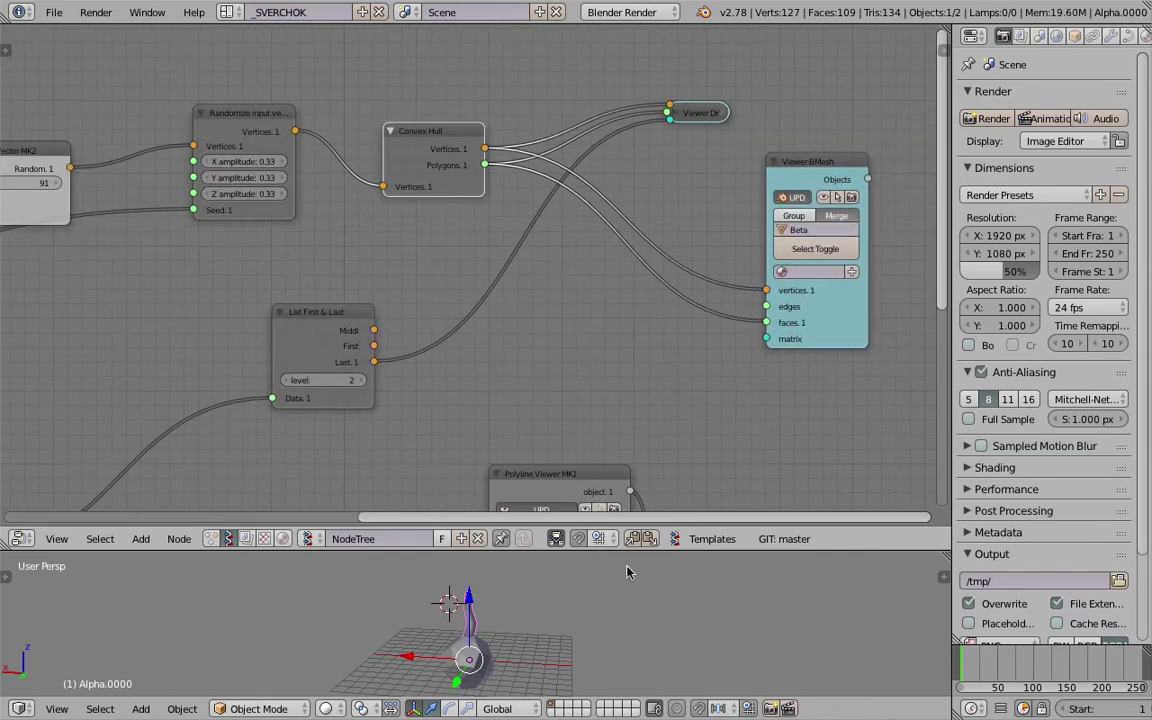
Save the file and connect the List First & Last node's Last output to the Viewer BMesh's matrix input
{"action": "middle_click_drag", "start_coordinate": [628, 573], "coordinate": [579, 609]}
{"action": "key", "text": "ctrl+s"}
{"action": "left_click", "coordinate": [579, 609]}
{"action": "scroll", "coordinate": [473, 363], "scroll_direction": "down", "scroll_amount": 3}
{"action": "left_click_drag", "start_coordinate": [395, 345], "coordinate": [704, 323]}
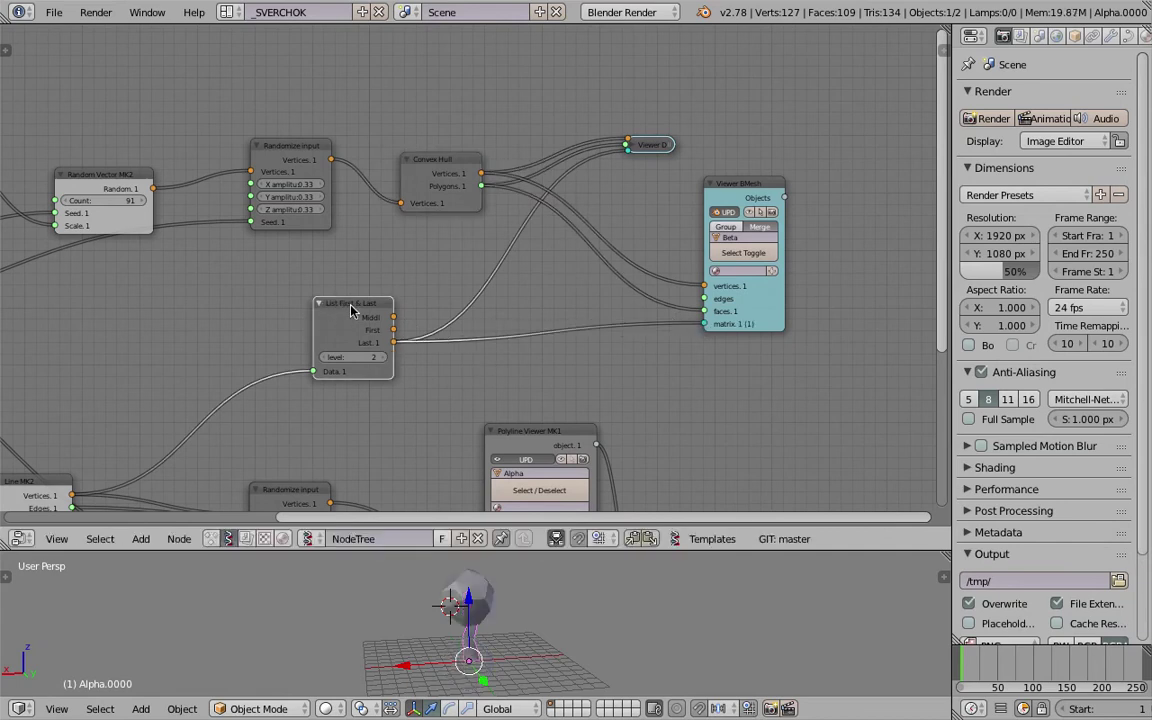
Collapse and reposition the List First & Last node, give the 3D view more room, and save the file
{"action": "left_click", "coordinate": [318, 304]}
{"action": "left_click_drag", "start_coordinate": [328, 307], "coordinate": [330, 347]}
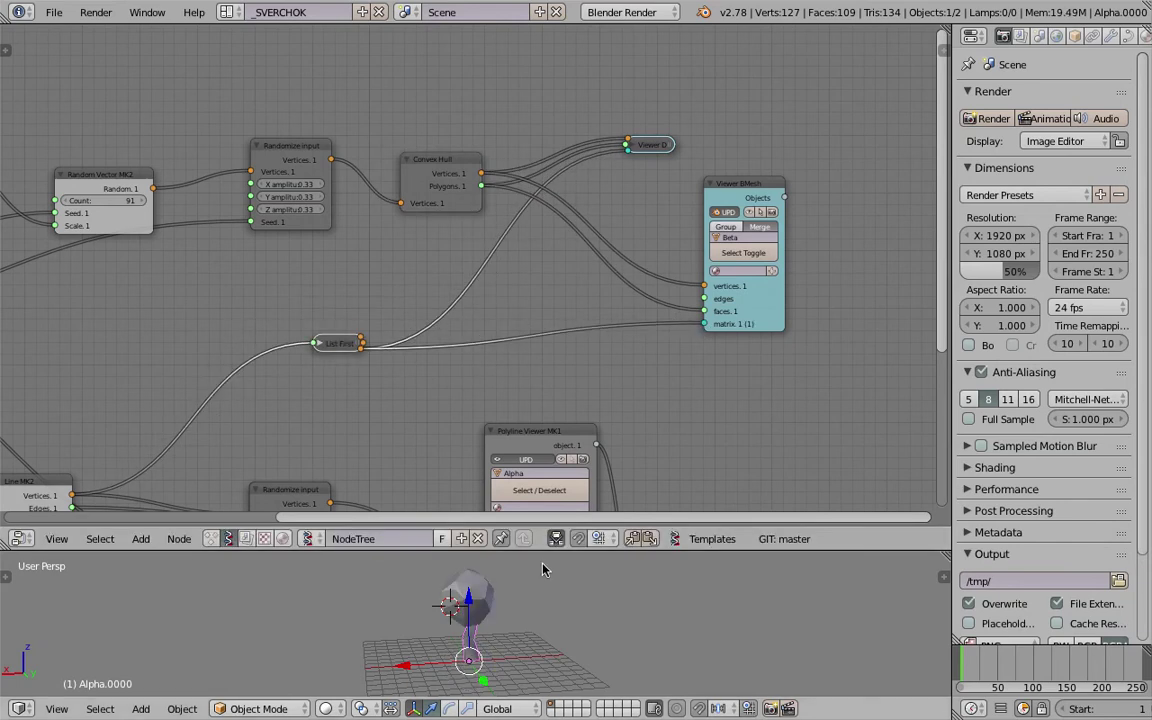
{"action": "left_click_drag", "start_coordinate": [544, 551], "coordinate": [538, 441]}
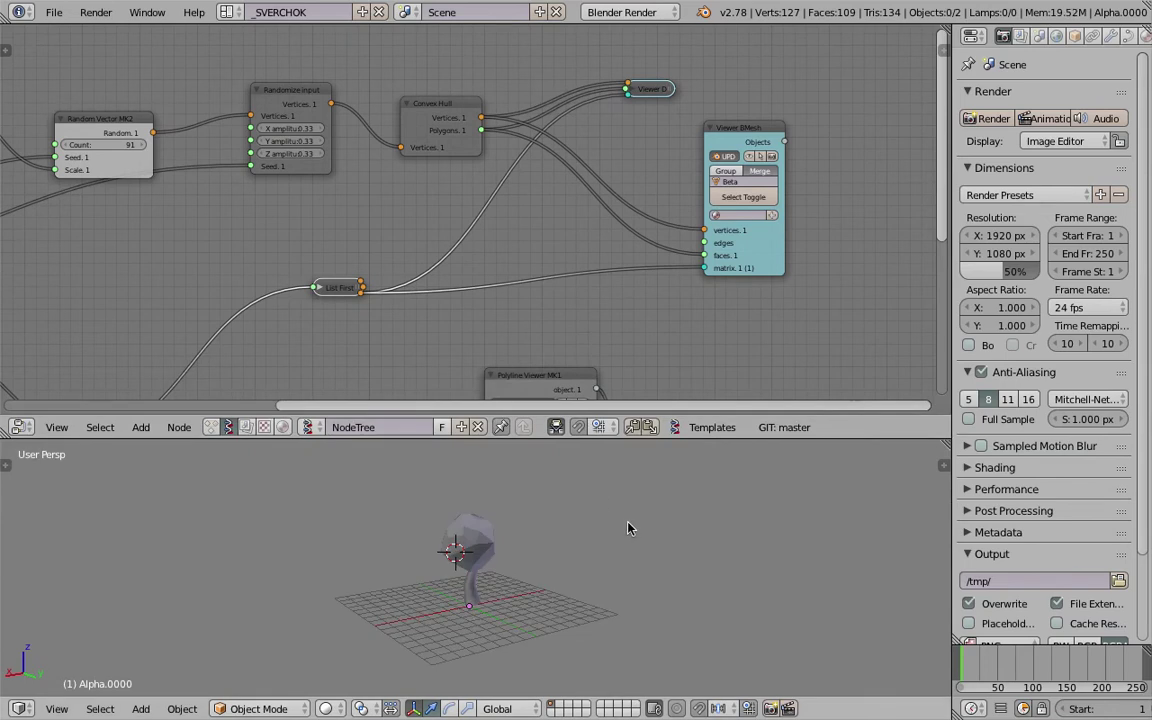
{"action": "key", "text": "ctrl+s"}
{"action": "left_click", "coordinate": [550, 518]}
{"action": "scroll", "coordinate": [503, 594], "scroll_direction": "up", "scroll_amount": 4}
{"action": "middle_click_drag", "start_coordinate": [622, 580], "coordinate": [597, 577]}
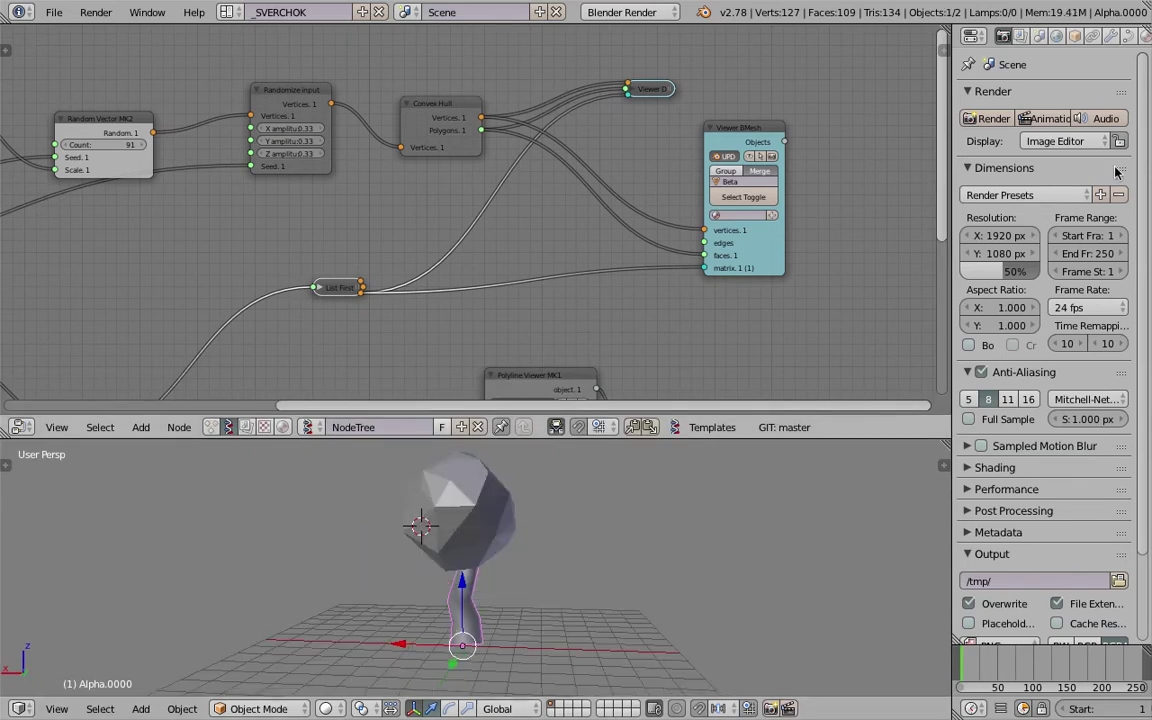
Create a new material for the trunk object and set its diffuse colour to orange-brown
{"action": "left_click", "coordinate": [1129, 37]}
{"action": "left_click", "coordinate": [1040, 155]}
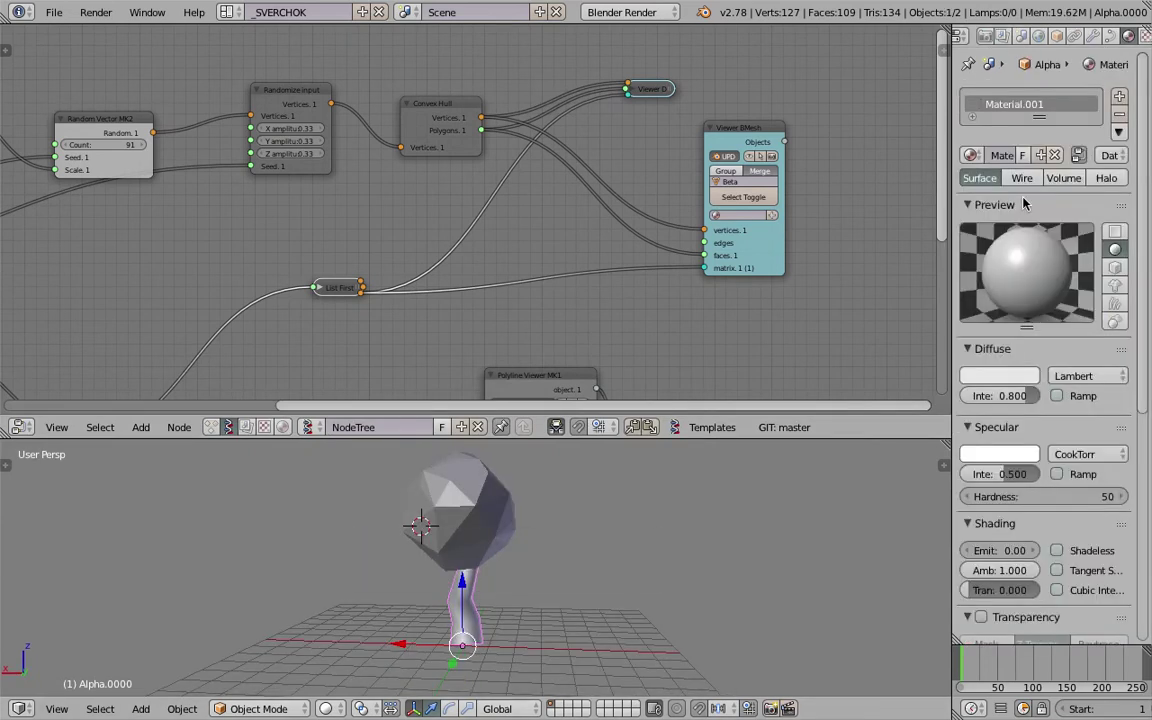
{"action": "left_click", "coordinate": [992, 376]}
{"action": "left_click", "coordinate": [932, 217]}
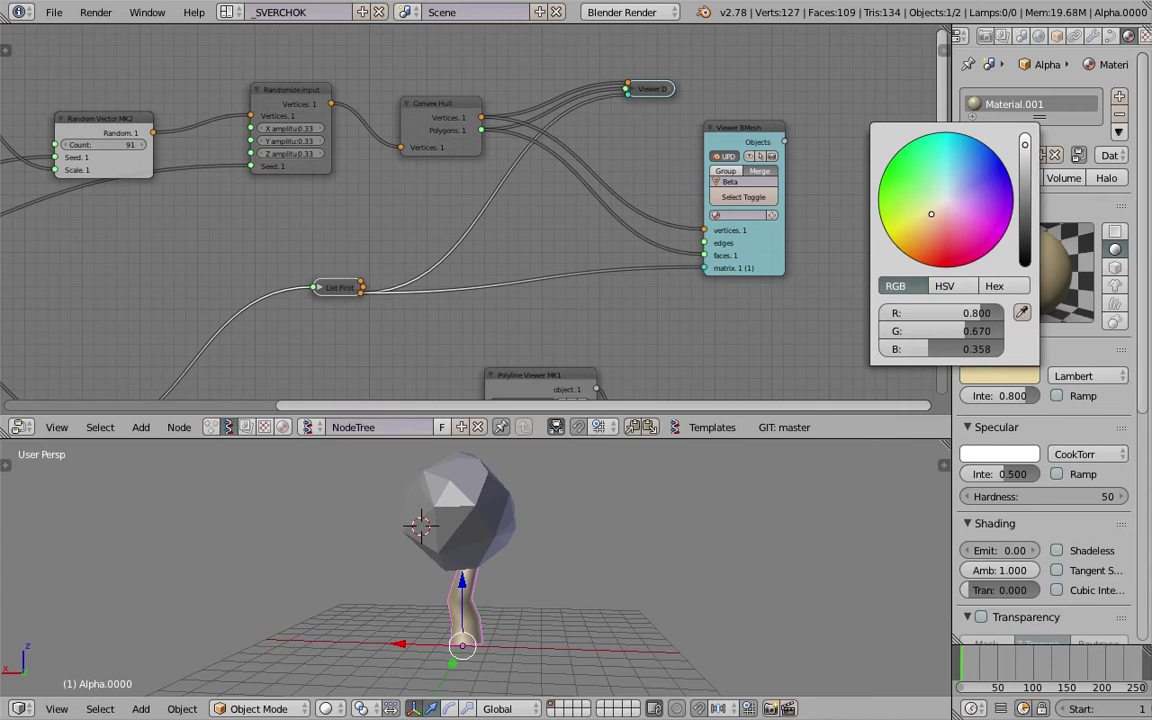
{"action": "left_click_drag", "start_coordinate": [931, 213], "coordinate": [928, 232]}
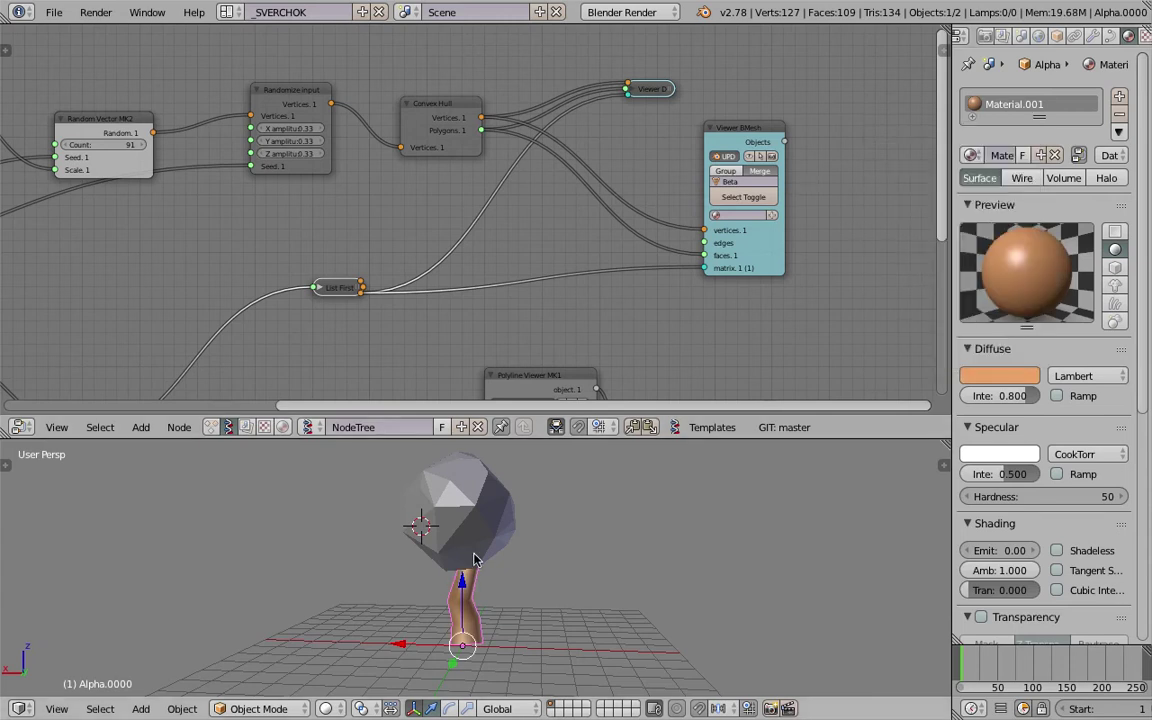
Widen the properties area and rename the trunk material to TreeTrunkMAT
{"action": "middle_click_drag", "start_coordinate": [616, 362], "coordinate": [638, 220]}
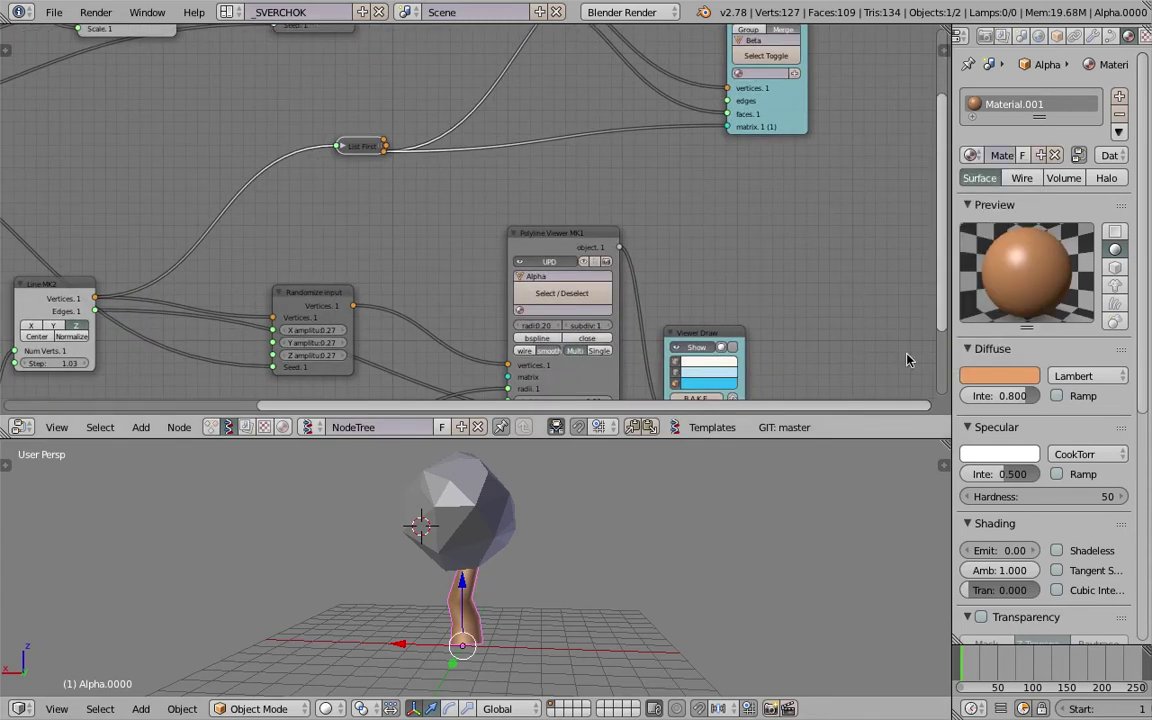
{"action": "left_click_drag", "start_coordinate": [950, 140], "coordinate": [848, 140]}
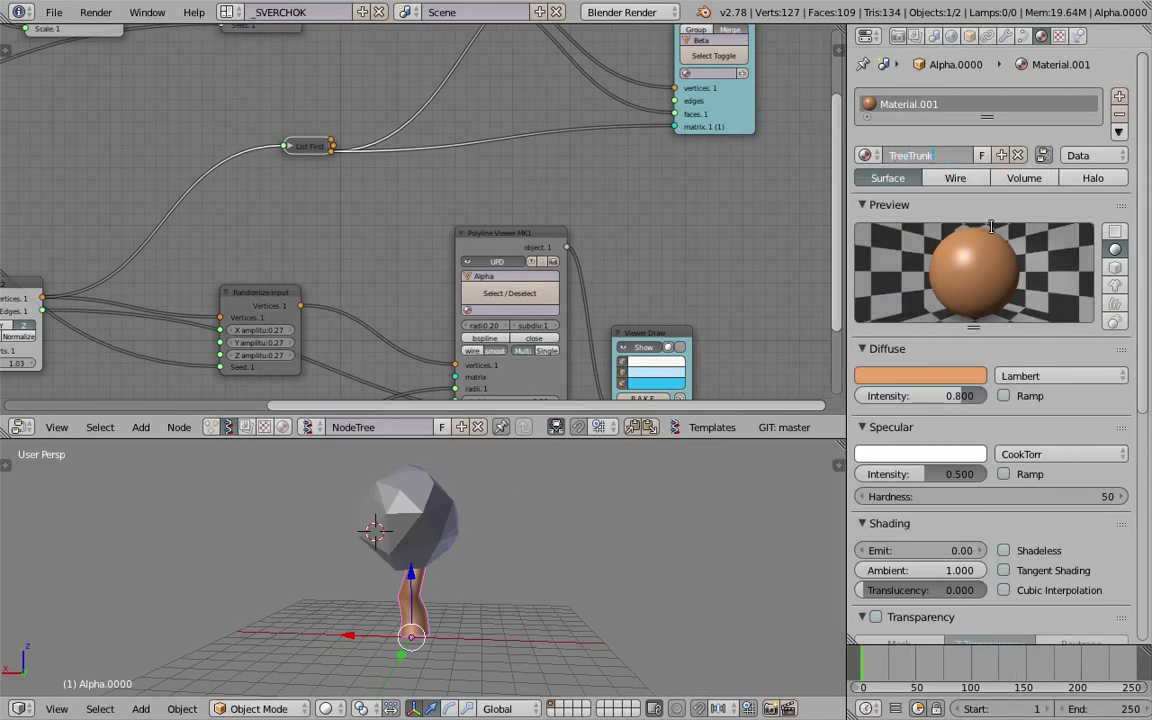
Set the trunk Polyline Viewer's bevel object to Beta_0
{"action": "middle_click_drag", "start_coordinate": [614, 305], "coordinate": [609, 237]}
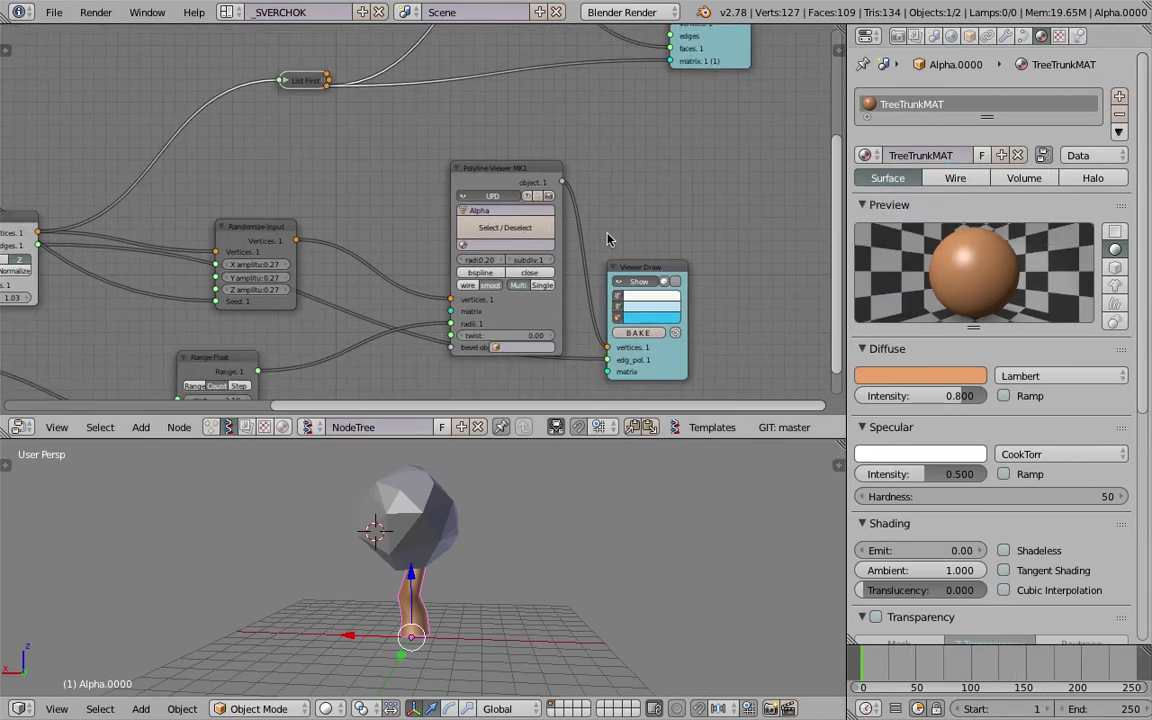
{"action": "scroll", "coordinate": [590, 245], "scroll_direction": "up", "scroll_amount": 1}
{"action": "left_click", "coordinate": [509, 358]}
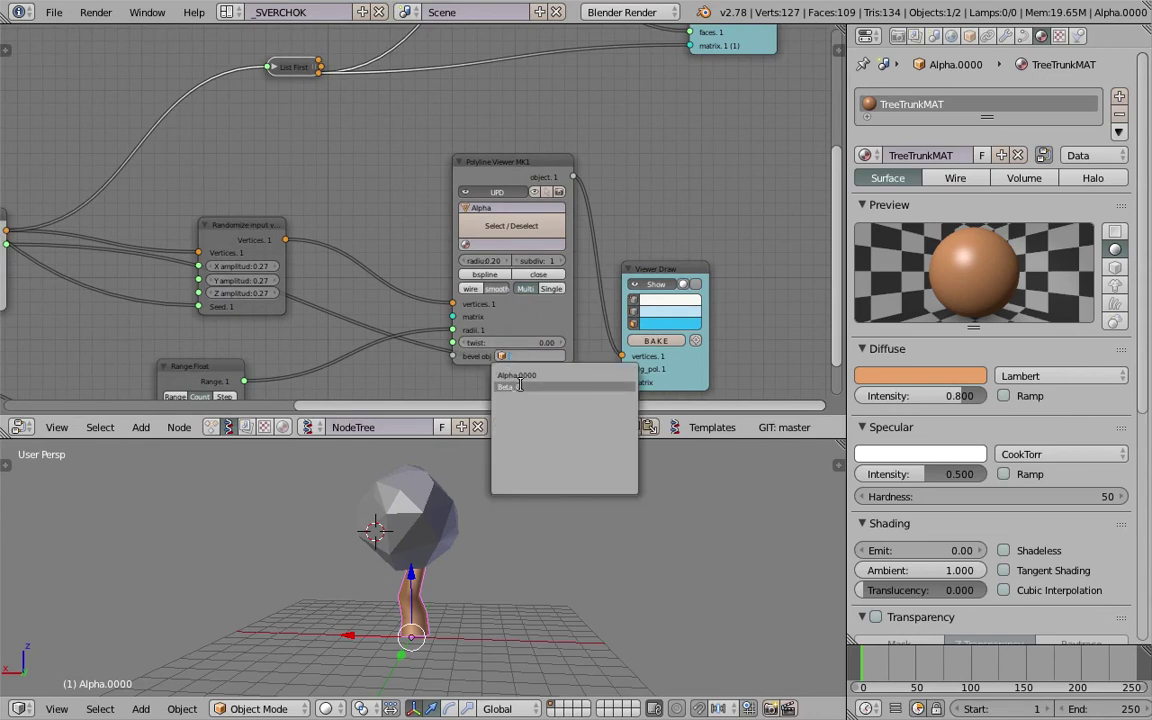
{"action": "left_click", "coordinate": [519, 387]}
{"action": "middle_click_drag", "start_coordinate": [506, 526], "coordinate": [518, 521]}
{"action": "left_click", "coordinate": [514, 533]}
Create a material named TreeBushMAT on the foliage object with a green diffuse colour of R 0.269, G 0.800, B 0.382
{"action": "middle_click_drag", "start_coordinate": [624, 254], "coordinate": [653, 203]}
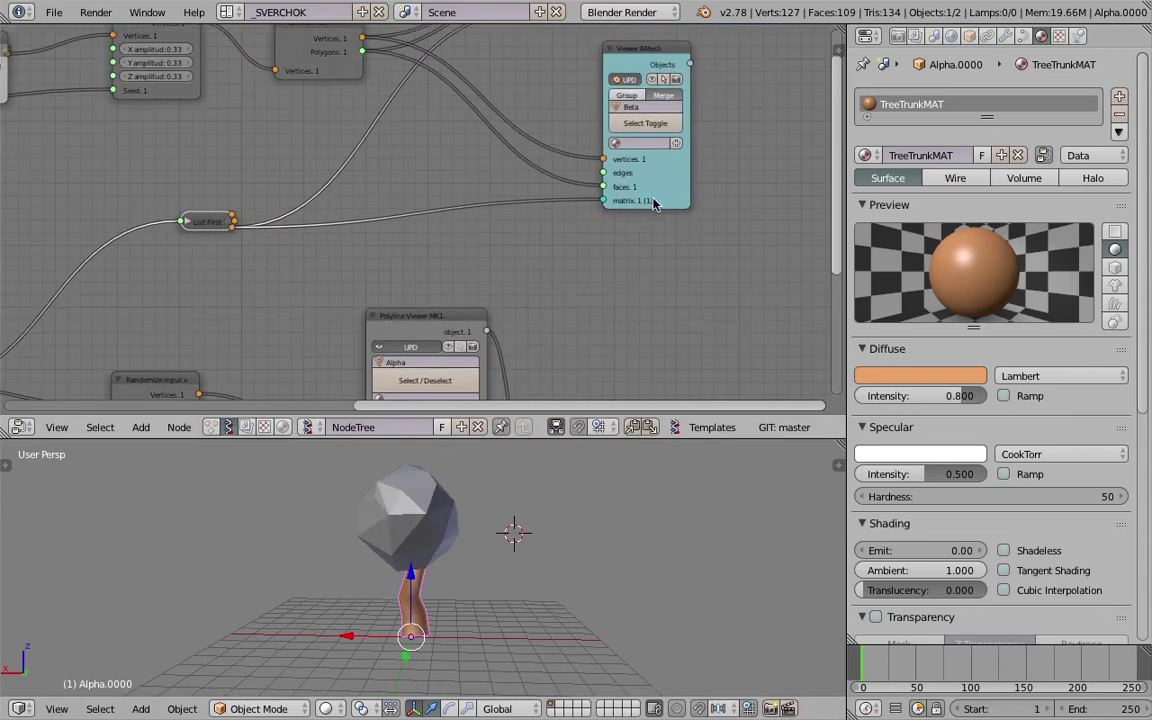
{"action": "right_click", "coordinate": [446, 517]}
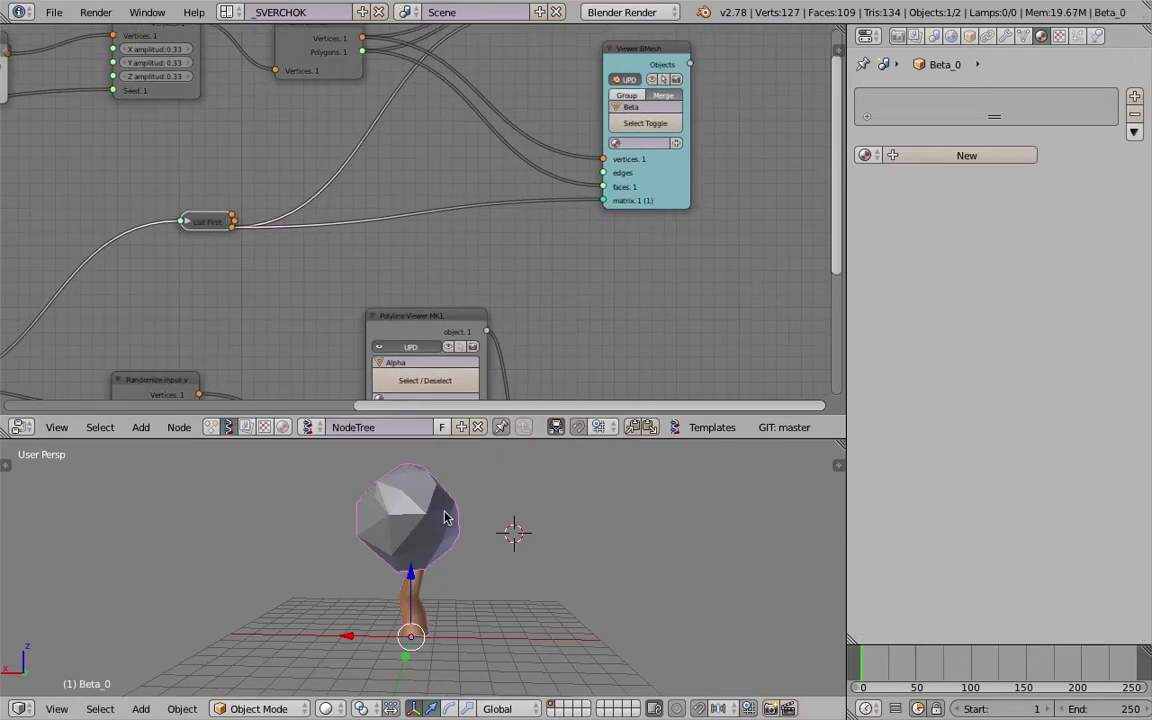
{"action": "left_click", "coordinate": [945, 155]}
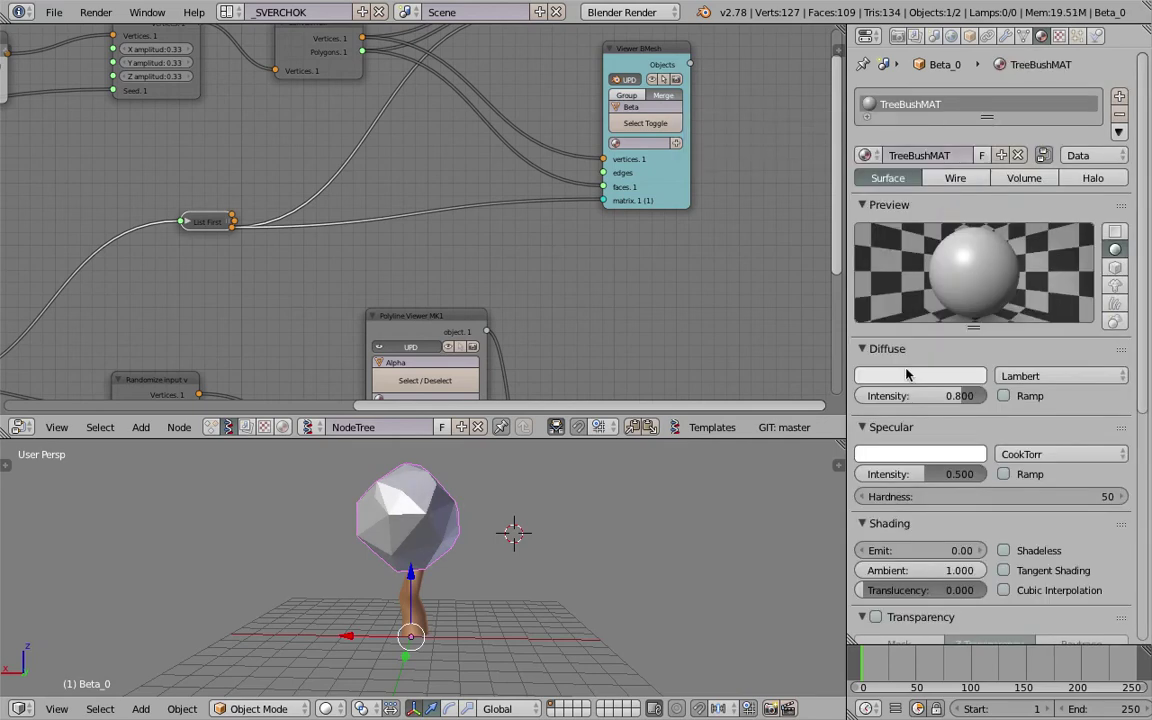
{"action": "left_click", "coordinate": [907, 374]}
{"action": "left_click", "coordinate": [874, 180]}
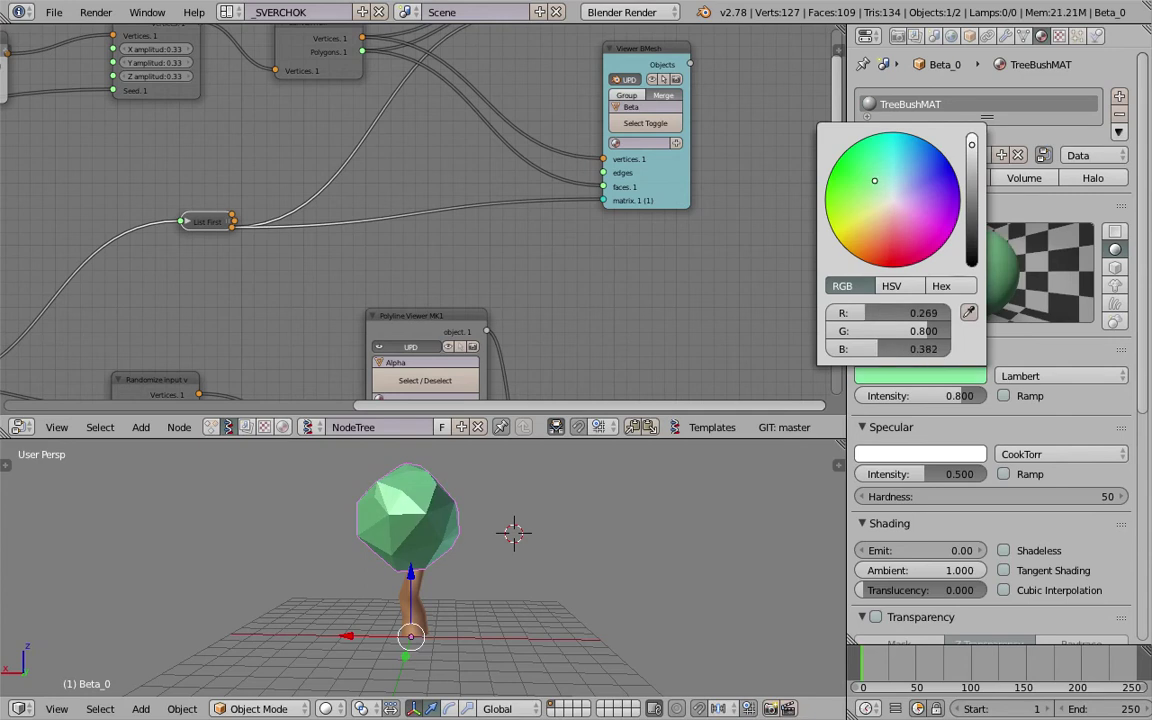
Assign TreeBushMAT as the Viewer BMesh's material, briefly play the animation, and deselect everything
{"action": "left_click", "coordinate": [632, 143]}
{"action": "left_click", "coordinate": [580, 169]}
{"action": "middle_click_drag", "start_coordinate": [567, 520], "coordinate": [552, 558]}
{"action": "key", "text": "alt+a"}
{"action": "key", "text": "Escape"}
{"action": "key", "text": "a"}
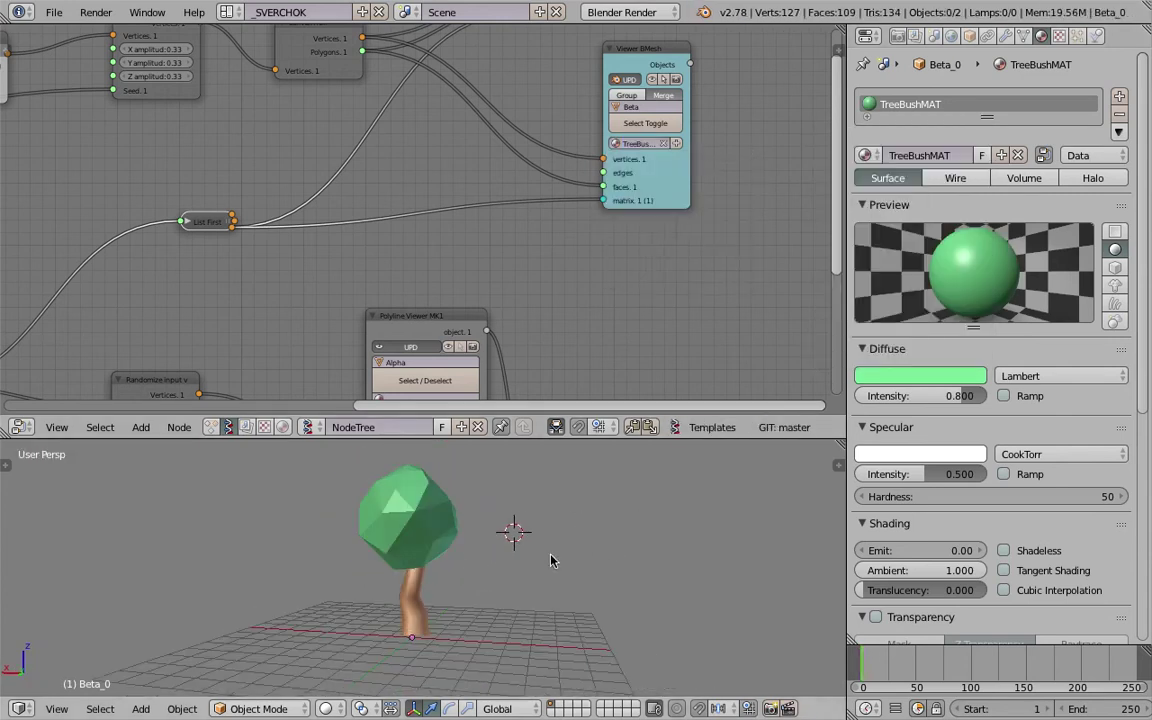
Scrub the timeline to frame 174 and save the file
{"action": "left_click_drag", "start_coordinate": [865, 656], "coordinate": [1053, 661]}
{"action": "mouse_move", "coordinate": [581, 543]}
{"action": "middle_mouse_down"}
{"action": "mouse_move", "coordinate": [548, 551]}
{"action": "mouse_move", "coordinate": [580, 557]}
{"action": "middle_mouse_up"}
{"action": "key", "text": "ctrl+s"}
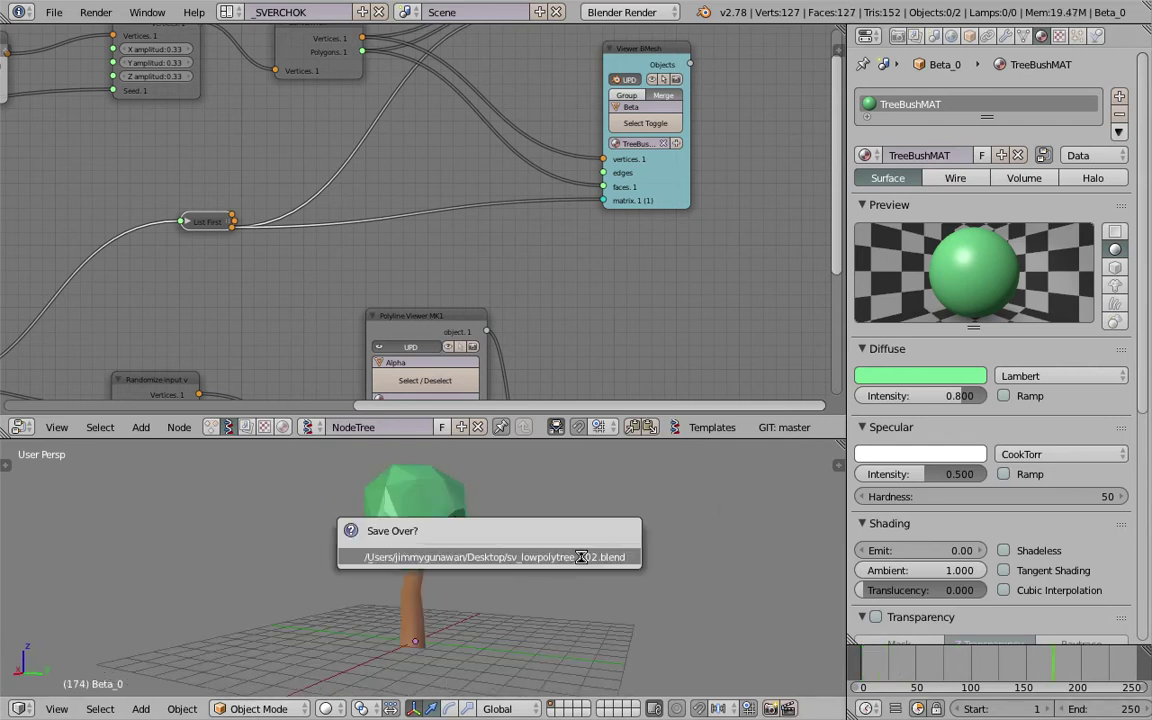
{"action": "left_click", "coordinate": [580, 557]}
Select the trunk object and save the file again
{"action": "right_click", "coordinate": [416, 588]}
{"action": "middle_click_drag", "start_coordinate": [488, 576], "coordinate": [442, 552]}
{"action": "middle_click_drag", "start_coordinate": [466, 239], "coordinate": [486, 25]}
{"action": "key", "text": "ctrl+s"}
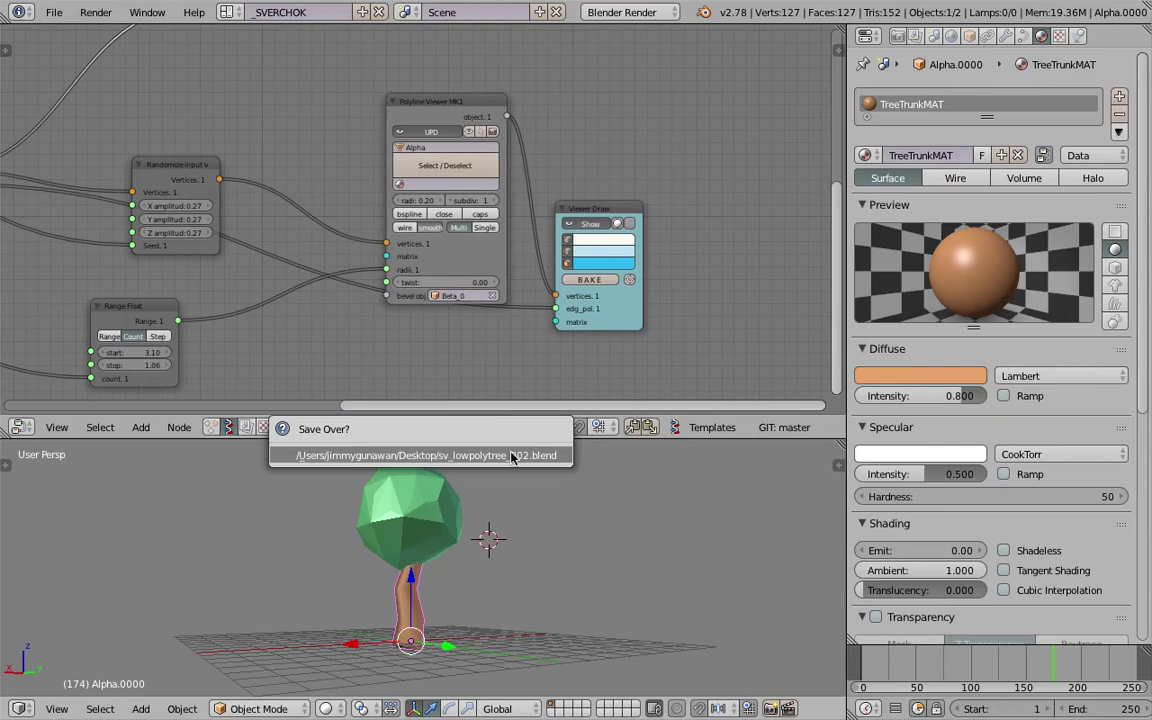
{"action": "left_click", "coordinate": [511, 455]}
Space the trunk's Polyline Viewer and Viewer Draw nodes further apart
{"action": "middle_click_drag", "start_coordinate": [505, 262], "coordinate": [590, 237]}
{"action": "left_click_drag", "start_coordinate": [545, 96], "coordinate": [494, 88]}
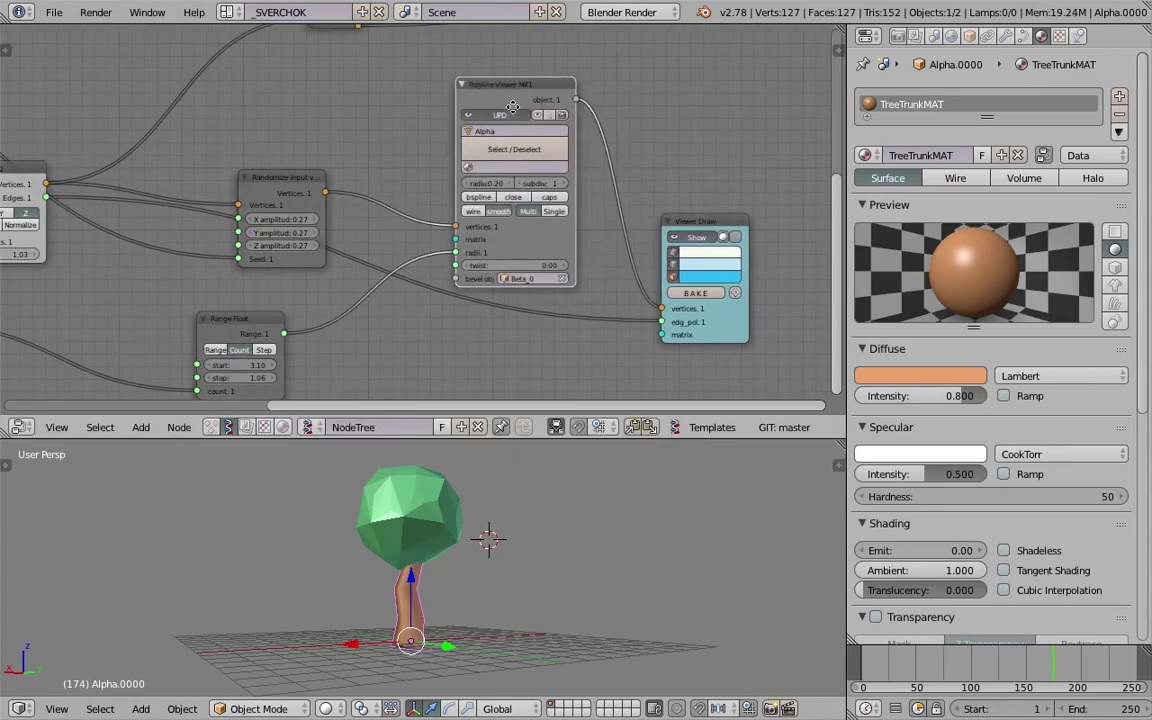
{"action": "middle_click_drag", "start_coordinate": [700, 206], "coordinate": [621, 242]}
{"action": "left_click_drag", "start_coordinate": [637, 262], "coordinate": [746, 263]}
{"action": "middle_click_drag", "start_coordinate": [565, 230], "coordinate": [530, 233]}
{"action": "key", "text": "ctrl+space"}
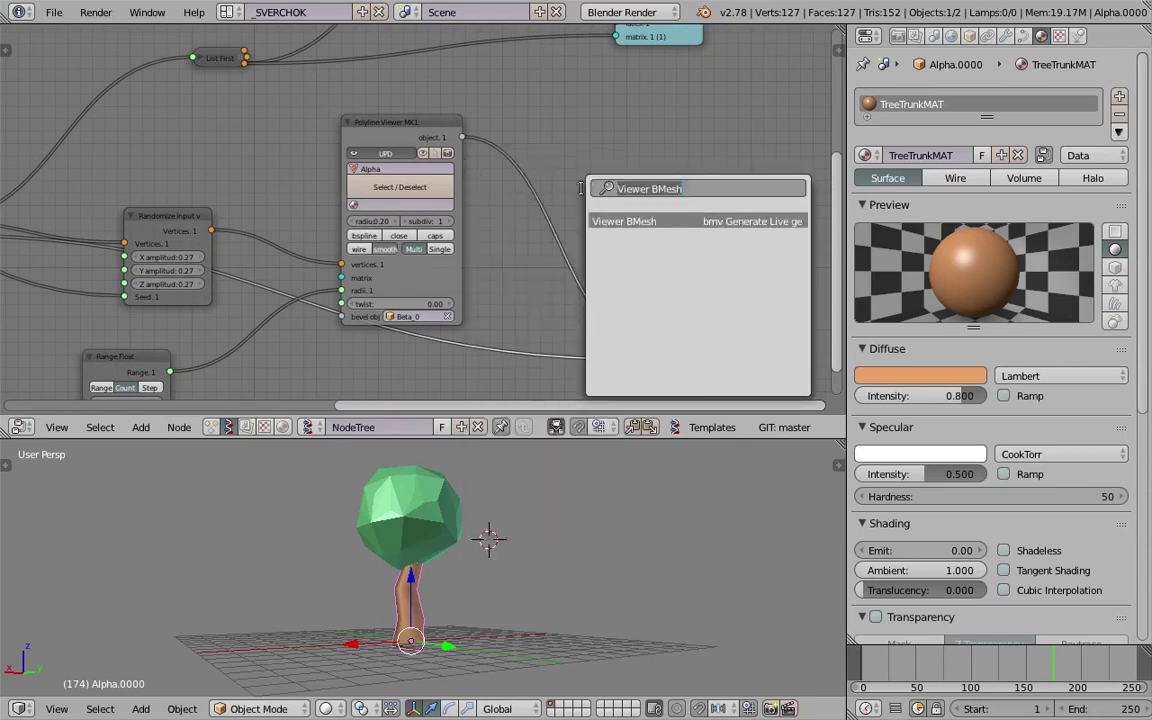
{"action": "left_click_drag", "start_coordinate": [355, 122], "coordinate": [345, 122]}
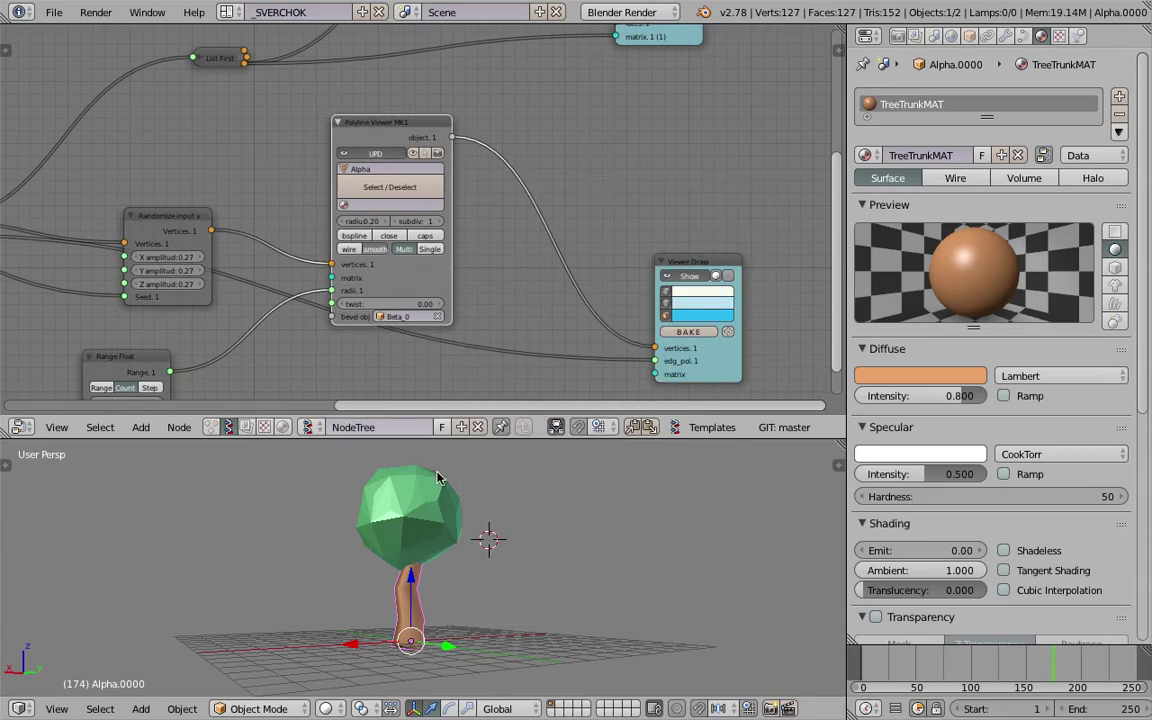
Hide the Polyline Viewer's trunk object, move its node further from Viewer Draw, and save the file
{"action": "scroll", "coordinate": [413, 205], "scroll_direction": "up", "scroll_amount": 1}
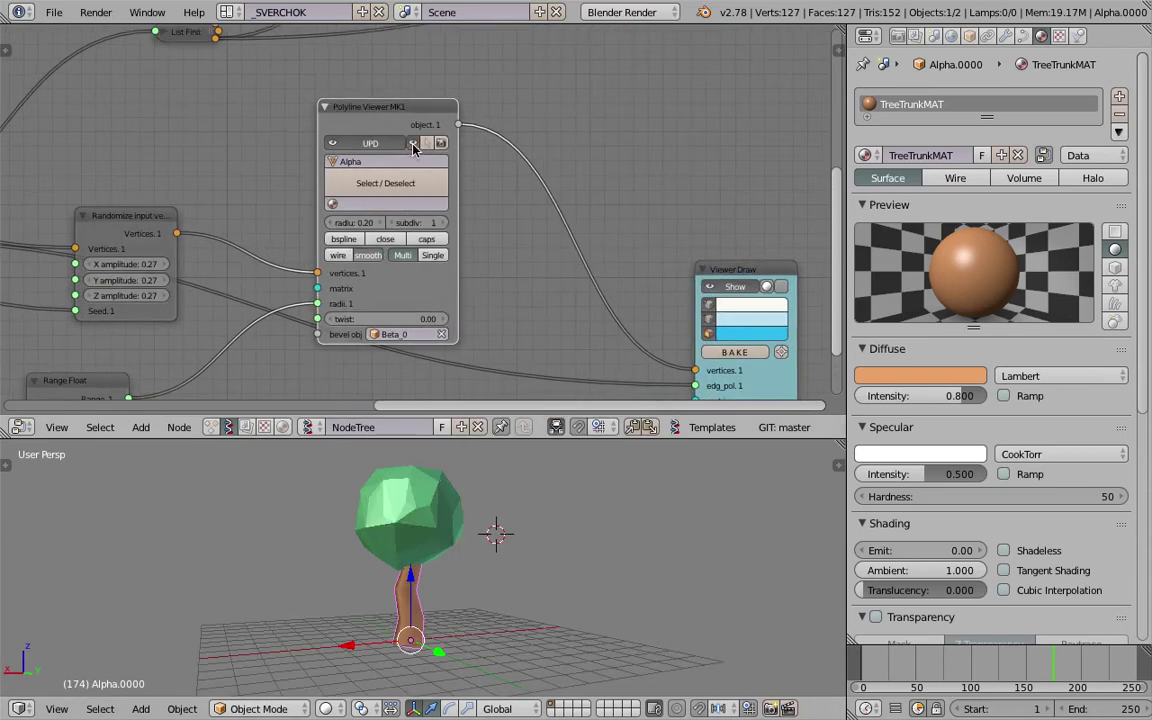
{"action": "left_click_drag", "start_coordinate": [408, 120], "coordinate": [375, 138]}
{"action": "key", "text": "ctrl+s"}
Add an Object ID Out MK2 node on the link between the Polyline Viewer and Viewer Draw nodes
{"action": "key", "text": "shift+a"}
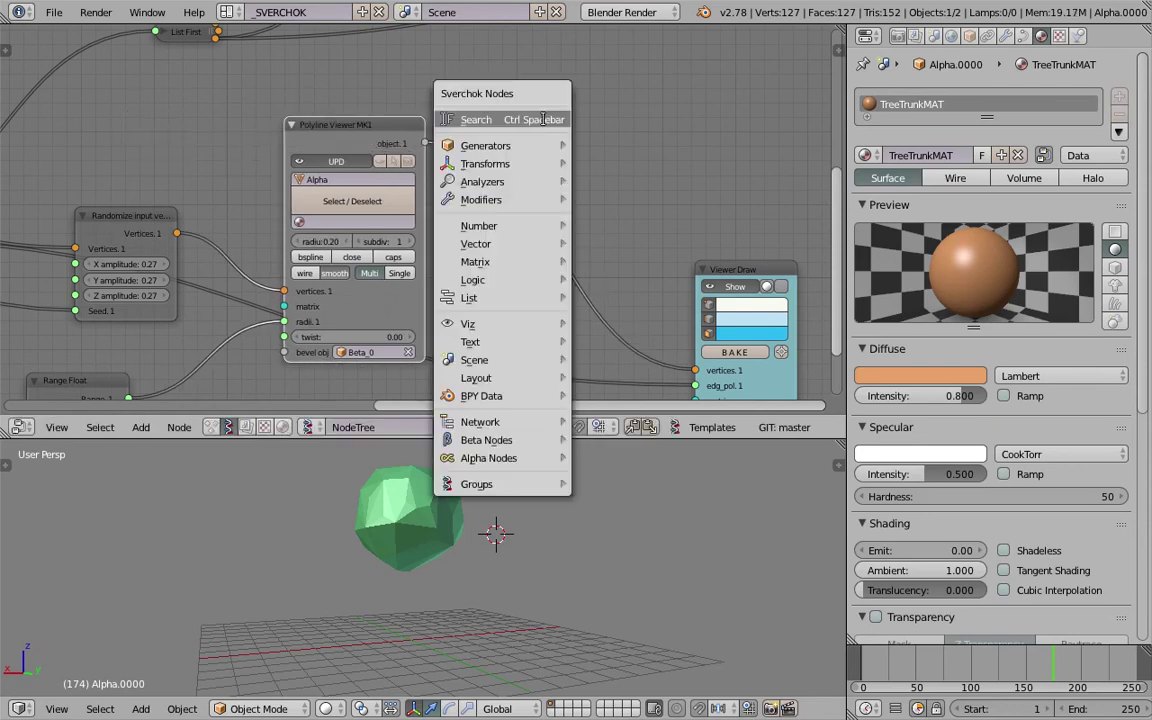
{"action": "left_click", "coordinate": [543, 119]}
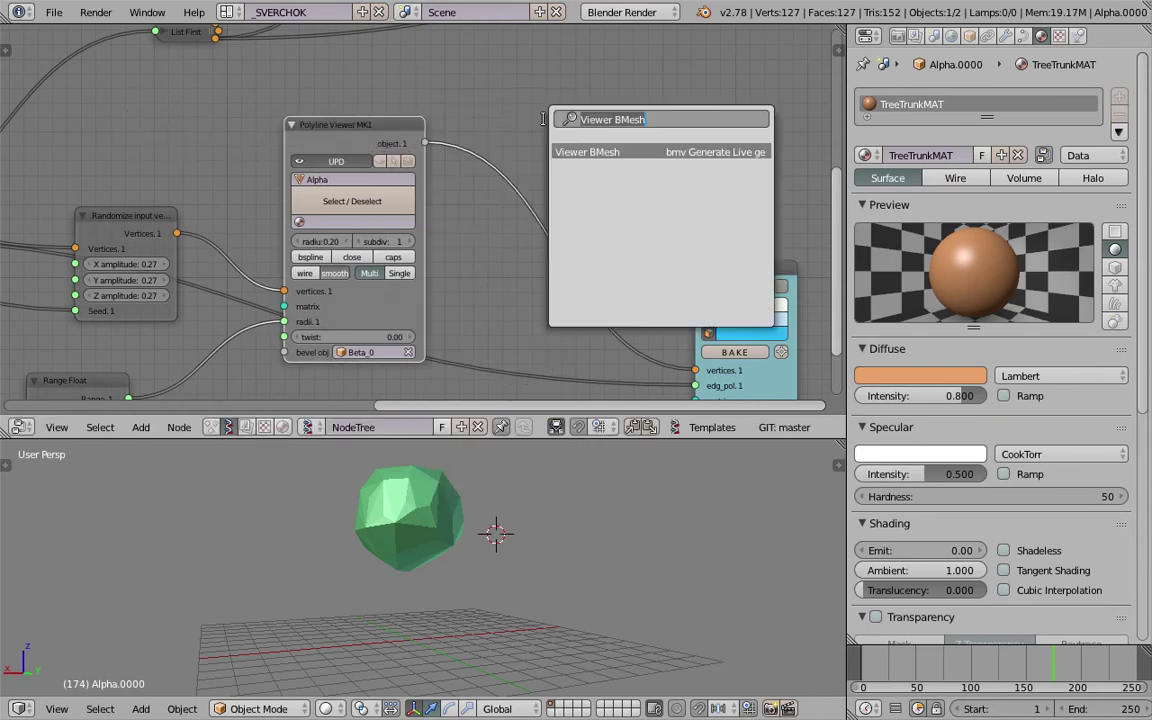
{"action": "type", "text": "random"}
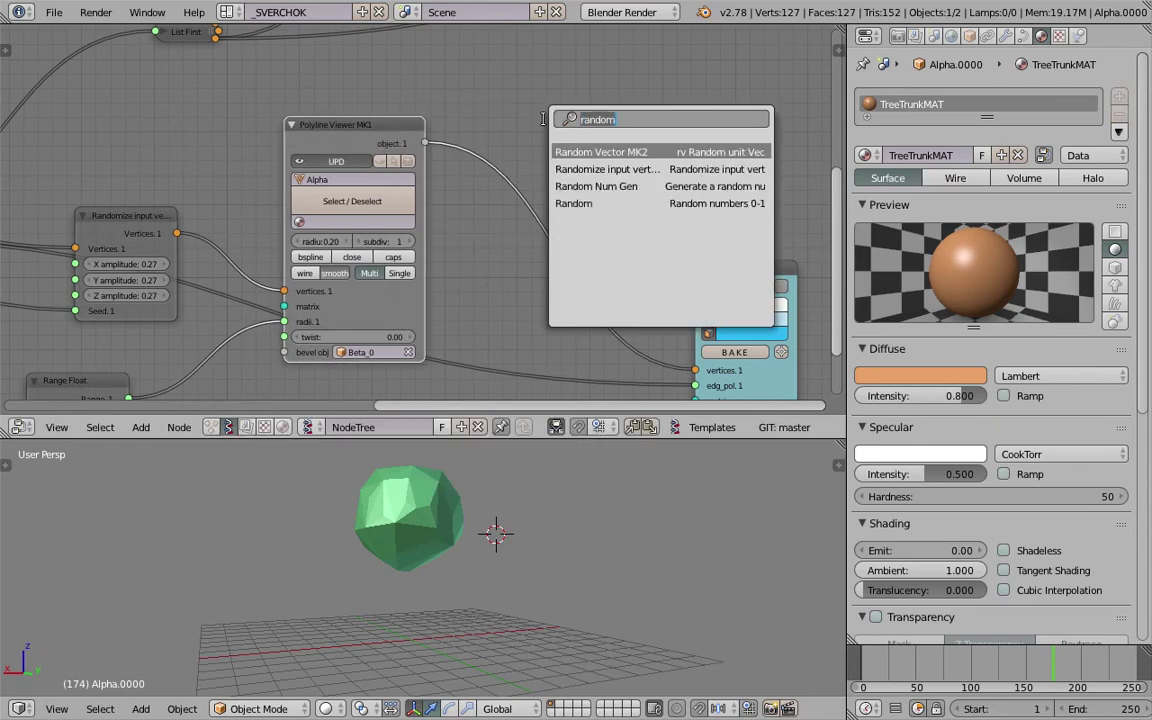
{"action": "type", "text": "objects"}
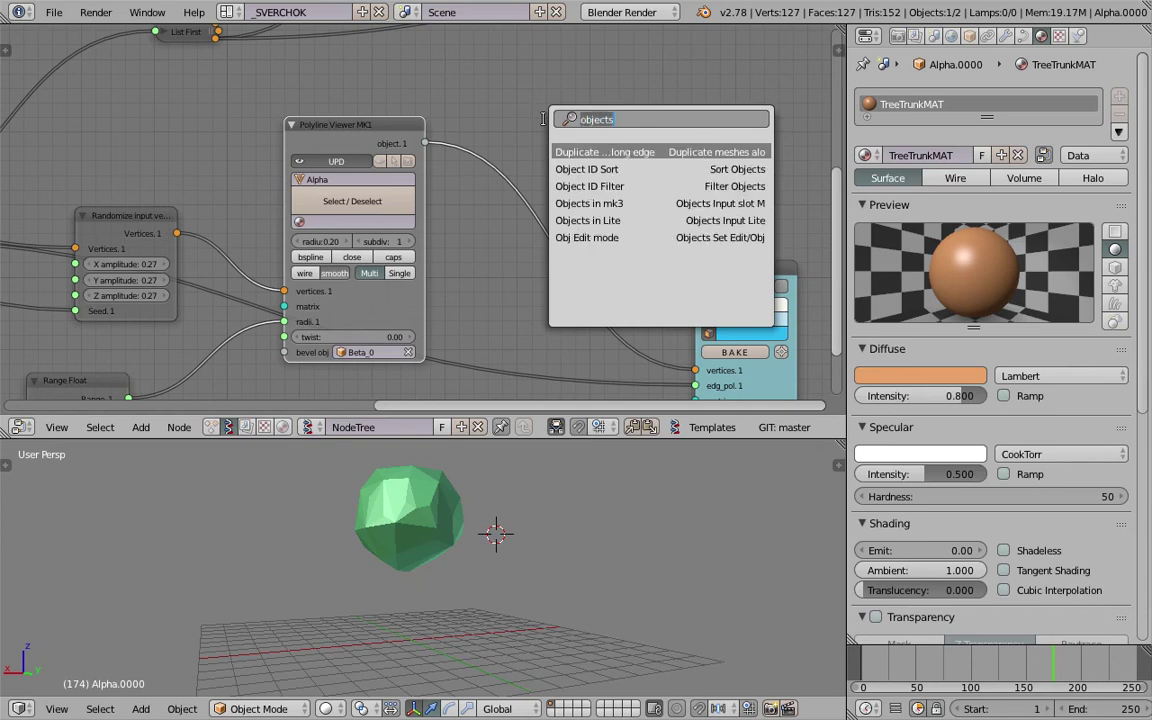
{"action": "type", "text": "out"}
{"action": "key", "text": "Down"}
{"action": "key", "text": "Down"}
{"action": "key", "text": "Down"}
{"action": "key", "text": "Down"}
{"action": "key", "text": "Down"}
{"action": "key", "text": "Return"}
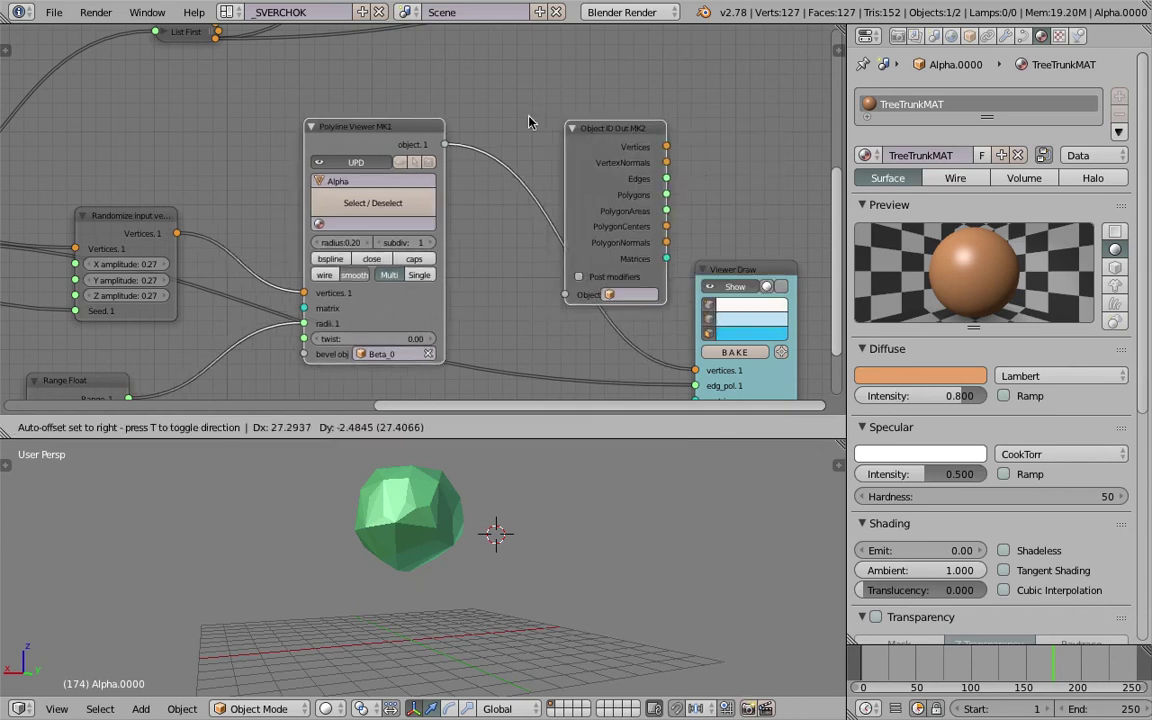
{"action": "left_click", "coordinate": [495, 113]}
{"action": "left_click_drag", "start_coordinate": [584, 136], "coordinate": [525, 122]}
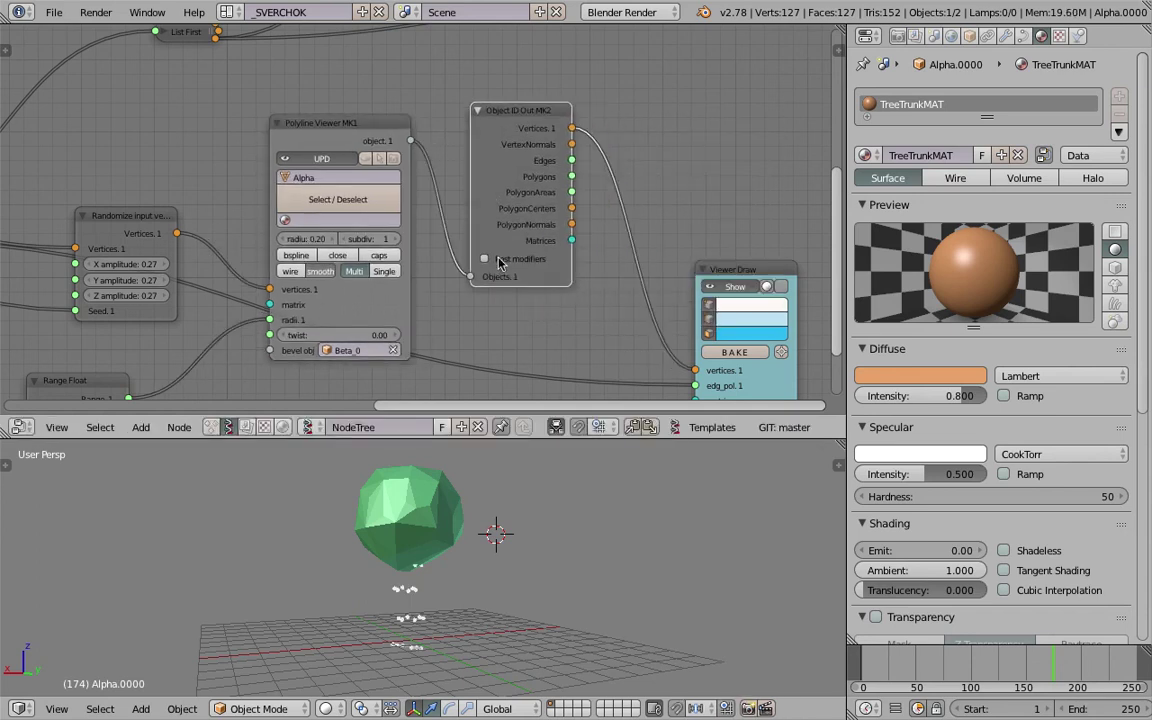
Enable Post modifiers on Object ID Out, link its Polygons output to Viewer Draw's edg_pol input, and save the file
{"action": "left_click", "coordinate": [499, 259]}
{"action": "middle_click_drag", "start_coordinate": [610, 245], "coordinate": [511, 246]}
{"action": "left_click_drag", "start_coordinate": [627, 265], "coordinate": [698, 265]}
{"action": "middle_click_drag", "start_coordinate": [562, 214], "coordinate": [545, 167]}
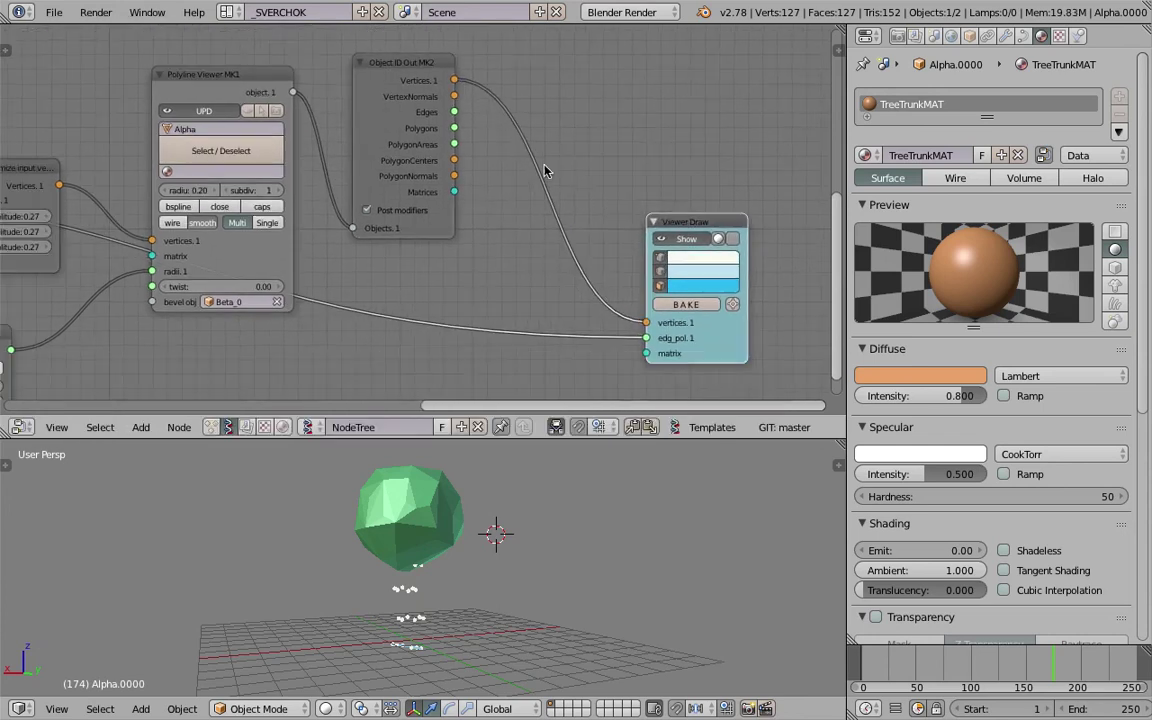
{"action": "mouse_move", "coordinate": [455, 128]}
{"action": "left_mouse_down"}
{"action": "mouse_move", "coordinate": [604, 310]}
{"action": "mouse_move", "coordinate": [646, 338]}
{"action": "left_mouse_up"}
{"action": "key", "text": "ctrl+s"}
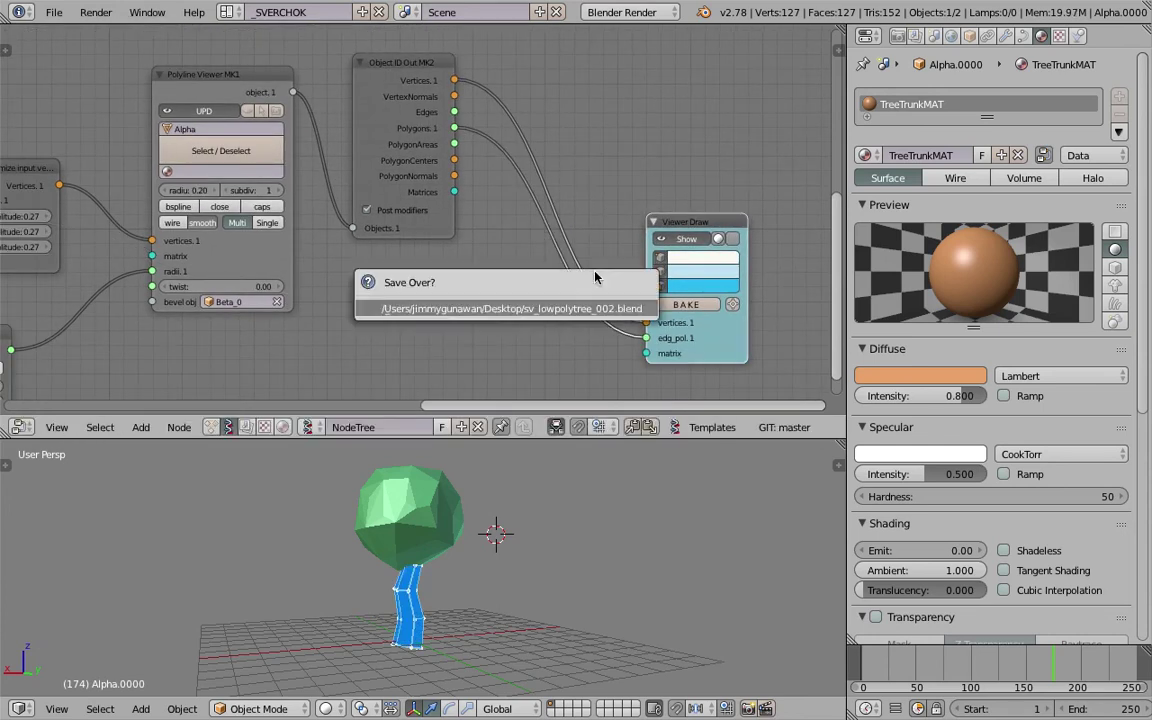
Add a Randomize input vertices node on the vertices link between Object ID Out and Viewer Draw, and save the file
{"action": "key", "text": "shift+a"}
{"action": "left_click", "coordinate": [588, 163]}
{"action": "type", "text": "random"}
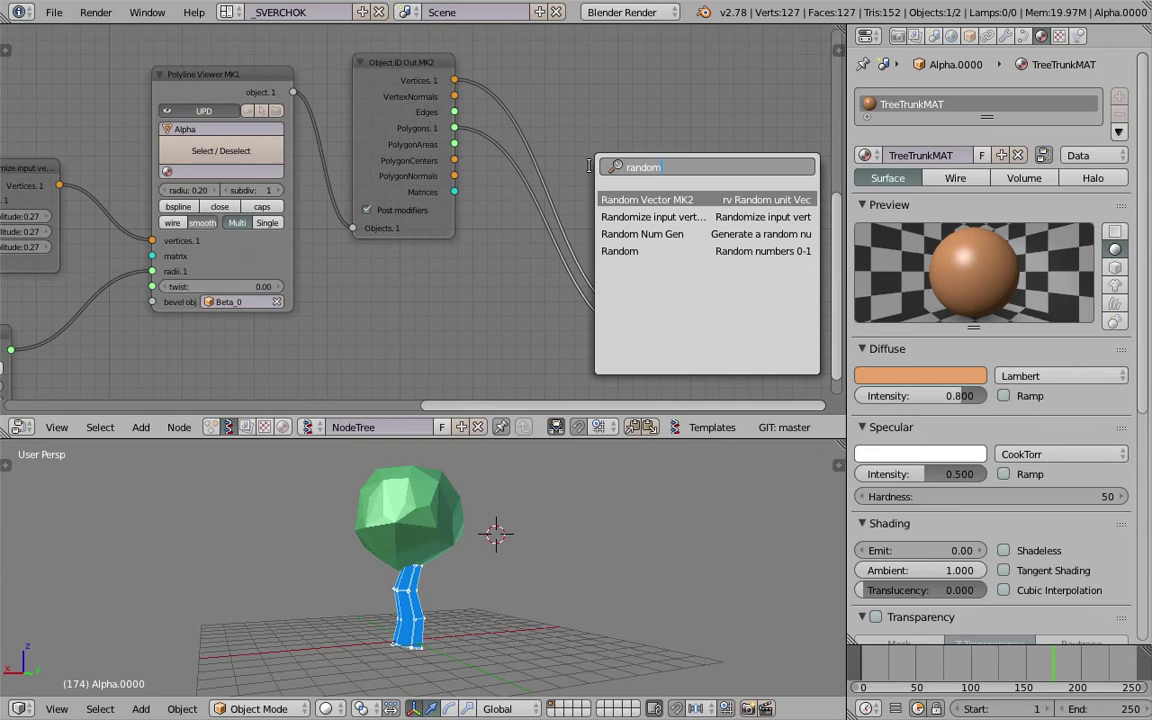
{"action": "key", "text": "Down"}
{"action": "key", "text": "Return"}
{"action": "left_click", "coordinate": [541, 103]}
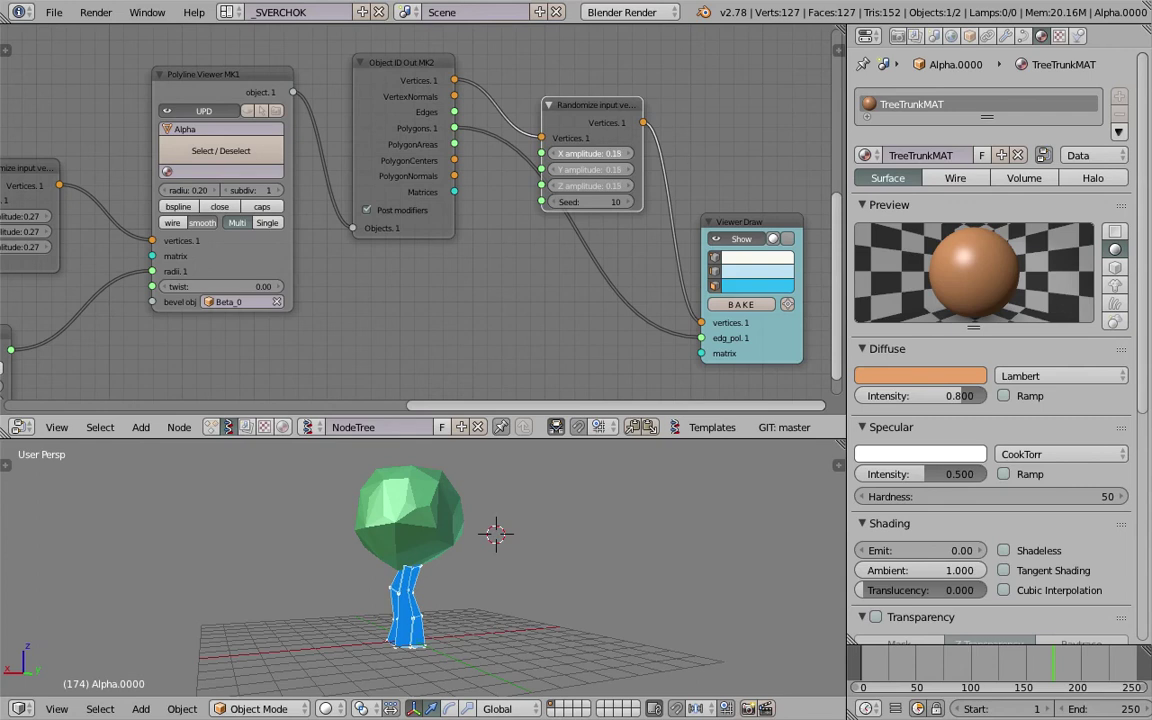
{"action": "left_click_drag", "start_coordinate": [542, 404], "coordinate": [410, 405]}
{"action": "middle_click_drag", "start_coordinate": [482, 525], "coordinate": [459, 554]}
{"action": "middle_click_drag", "start_coordinate": [509, 304], "coordinate": [656, 258]}
{"action": "scroll", "coordinate": [440, 337], "scroll_direction": "up", "scroll_amount": 1}
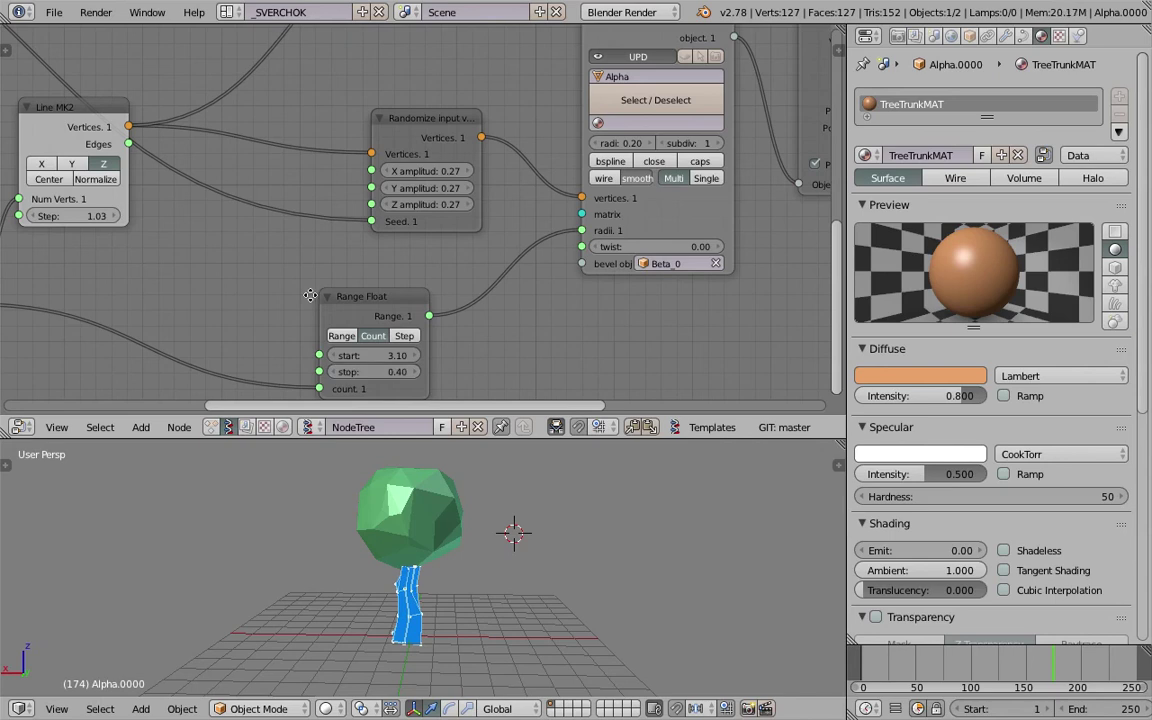
{"action": "key", "text": "ctrl+s"}
Set the integer node driving the trunk's vertex count to 8, reduce the Line MK2 node's step, and save the file
{"action": "middle_click_drag", "start_coordinate": [310, 295], "coordinate": [659, 284]}
{"action": "left_click", "coordinate": [639, 281]}
{"action": "left_click", "coordinate": [303, 310]}
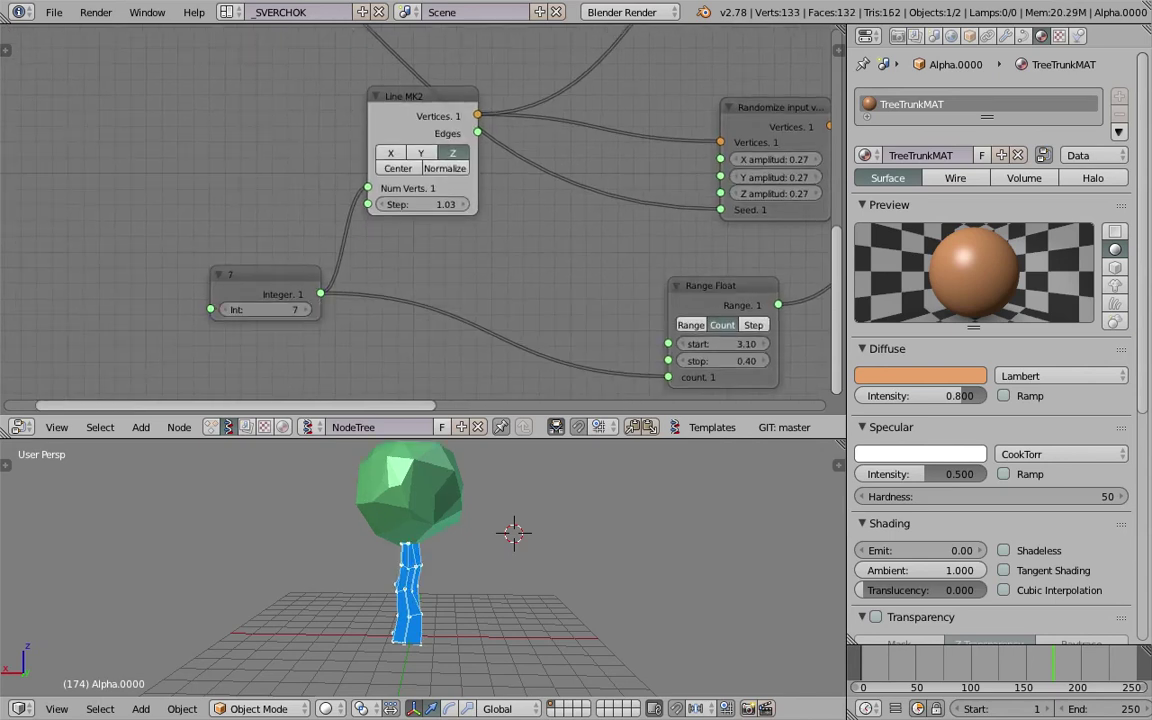
{"action": "left_click", "coordinate": [303, 310]}
{"action": "left_click", "coordinate": [303, 310]}
{"action": "left_click", "coordinate": [302, 310]}
{"action": "left_click", "coordinate": [226, 312]}
{"action": "left_click", "coordinate": [226, 312]}
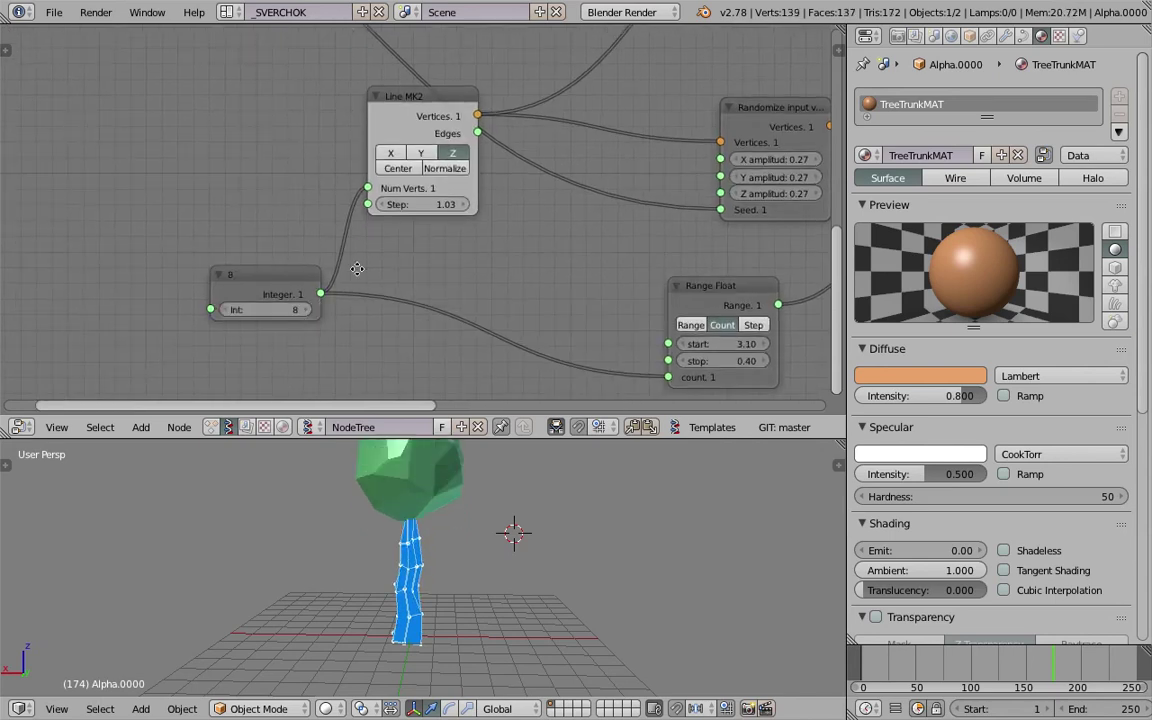
{"action": "middle_click_drag", "start_coordinate": [428, 225], "coordinate": [421, 261]}
{"action": "left_click_drag", "start_coordinate": [425, 240], "coordinate": [401, 240]}
{"action": "key", "text": "ctrl+s"}
{"action": "left_click", "coordinate": [476, 567]}
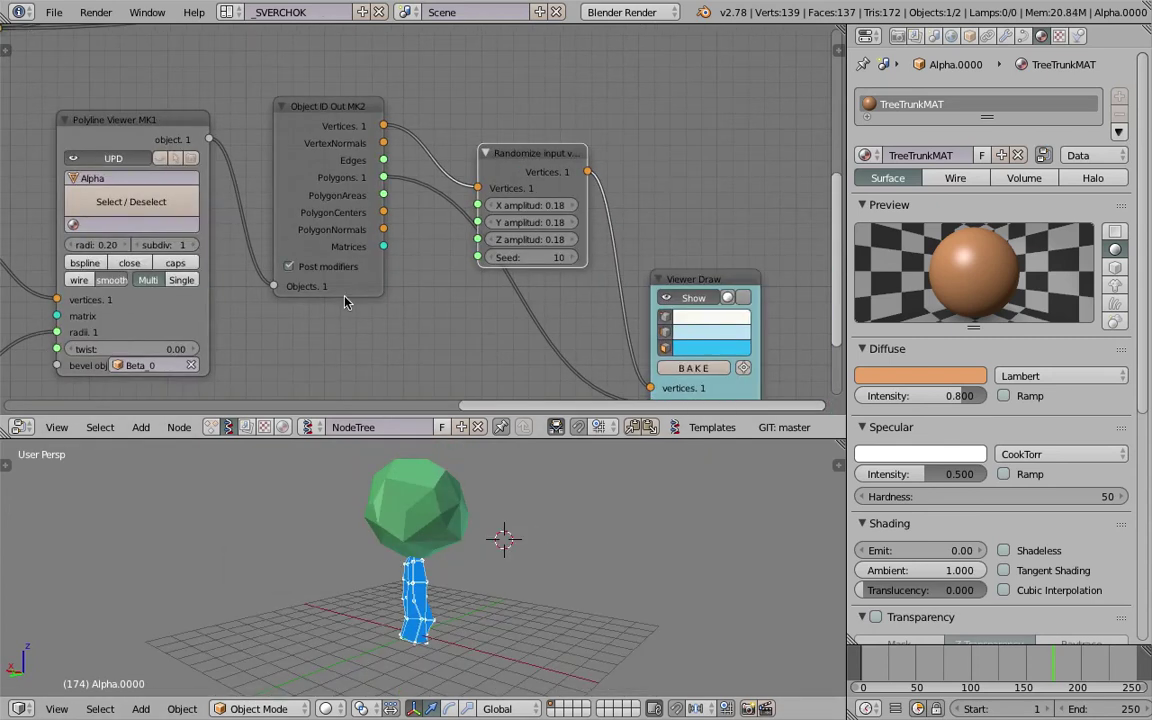
Make room after the mesh's Randomize node and insert a Triangulate mesh node on its link to Viewer Draw
{"action": "middle_click_drag", "start_coordinate": [344, 297], "coordinate": [266, 319]}
{"action": "left_click_drag", "start_coordinate": [443, 178], "coordinate": [423, 165]}
{"action": "middle_click_drag", "start_coordinate": [496, 217], "coordinate": [496, 190]}
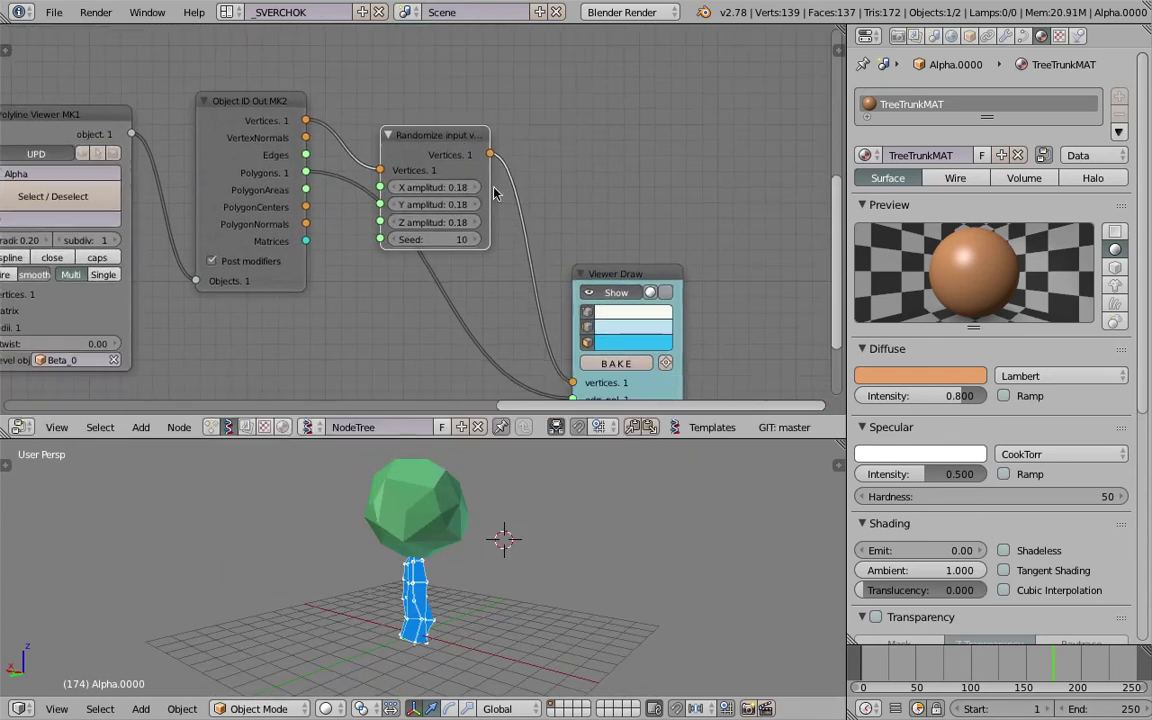
{"action": "left_click_drag", "start_coordinate": [625, 269], "coordinate": [645, 216]}
{"action": "key", "text": "shift+a"}
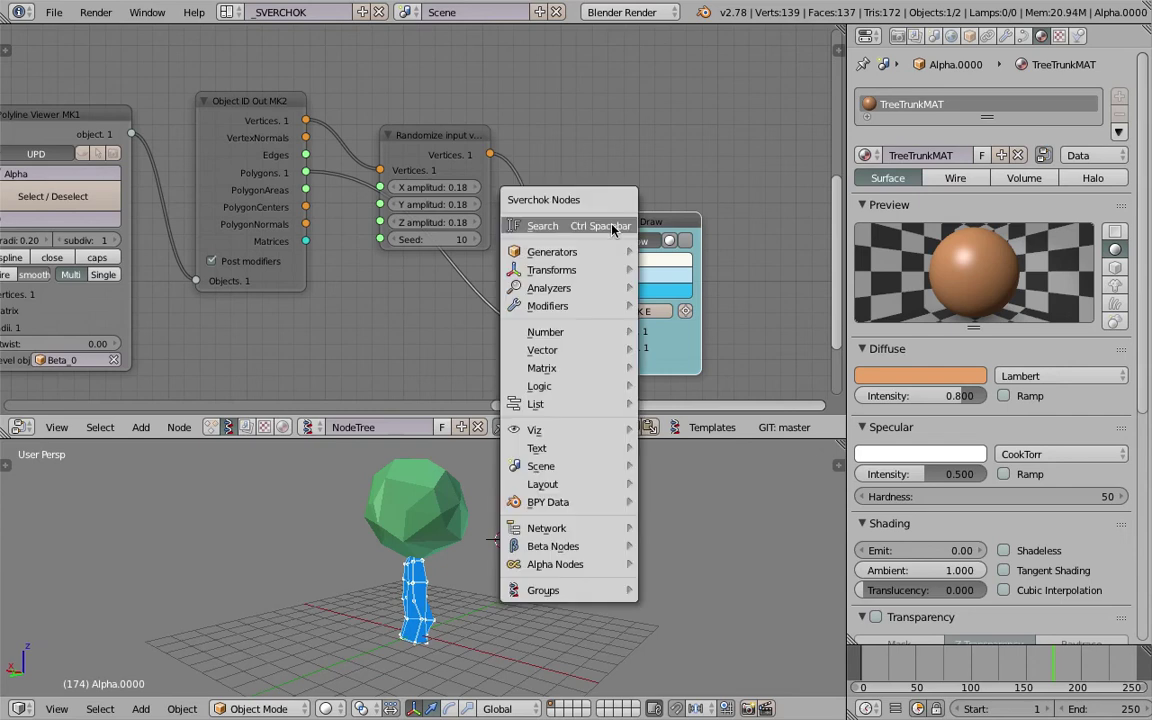
{"action": "type", "text": "tr"}
{"action": "key", "text": "Down"}
{"action": "key", "text": "Down"}
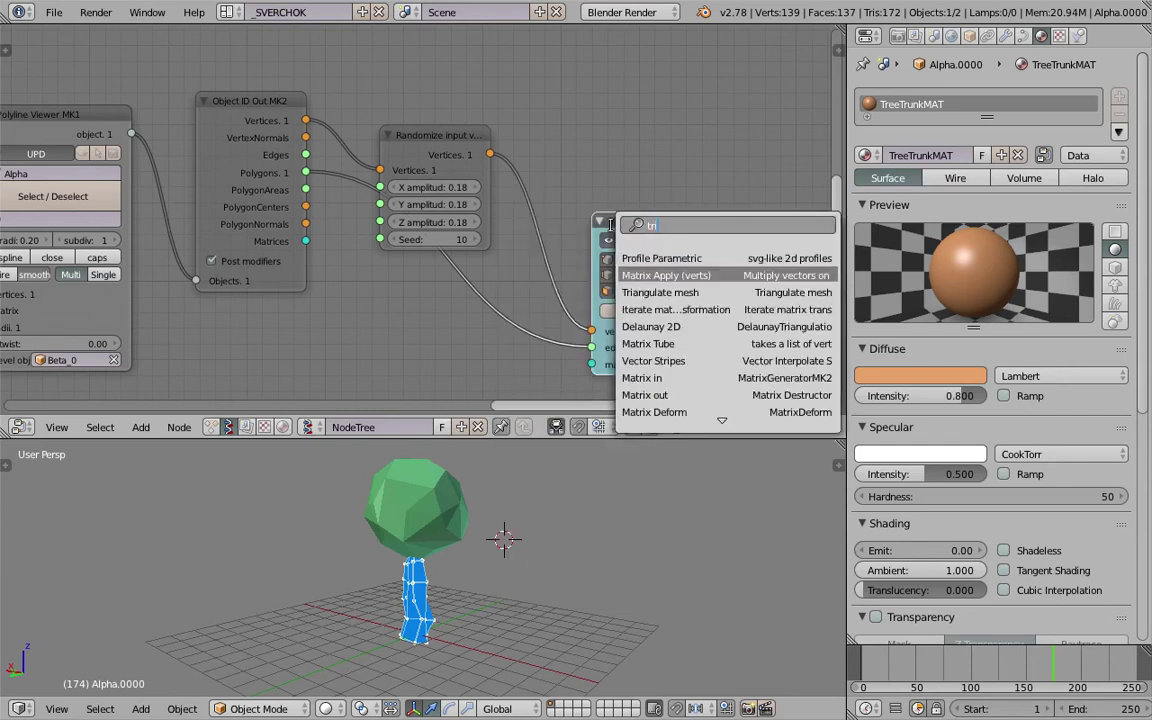
{"action": "key", "text": "Return"}
{"action": "left_click", "coordinate": [555, 140]}
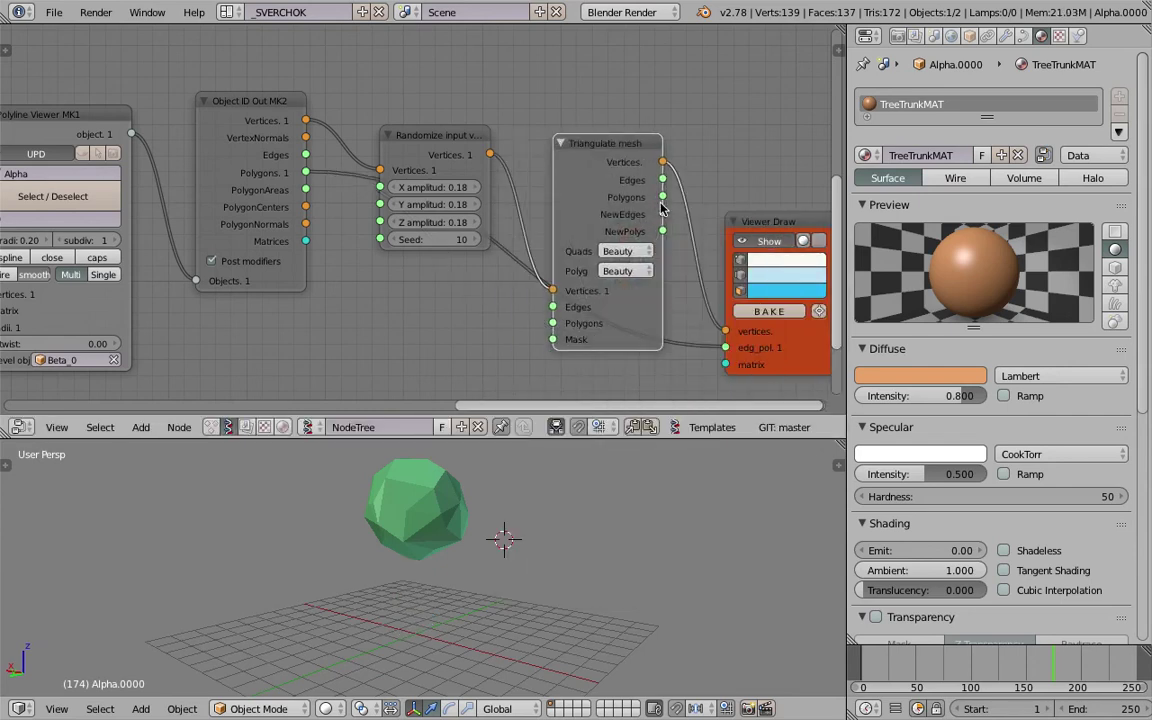
Link Object ID Out's Polygons to Triangulate mesh's Polygons input, and the triangulated Polygons output to Viewer Draw's edg_pol
{"action": "mouse_move", "coordinate": [663, 197]}
{"action": "left_mouse_down"}
{"action": "mouse_move", "coordinate": [727, 318]}
{"action": "mouse_move", "coordinate": [727, 348]}
{"action": "left_mouse_up"}
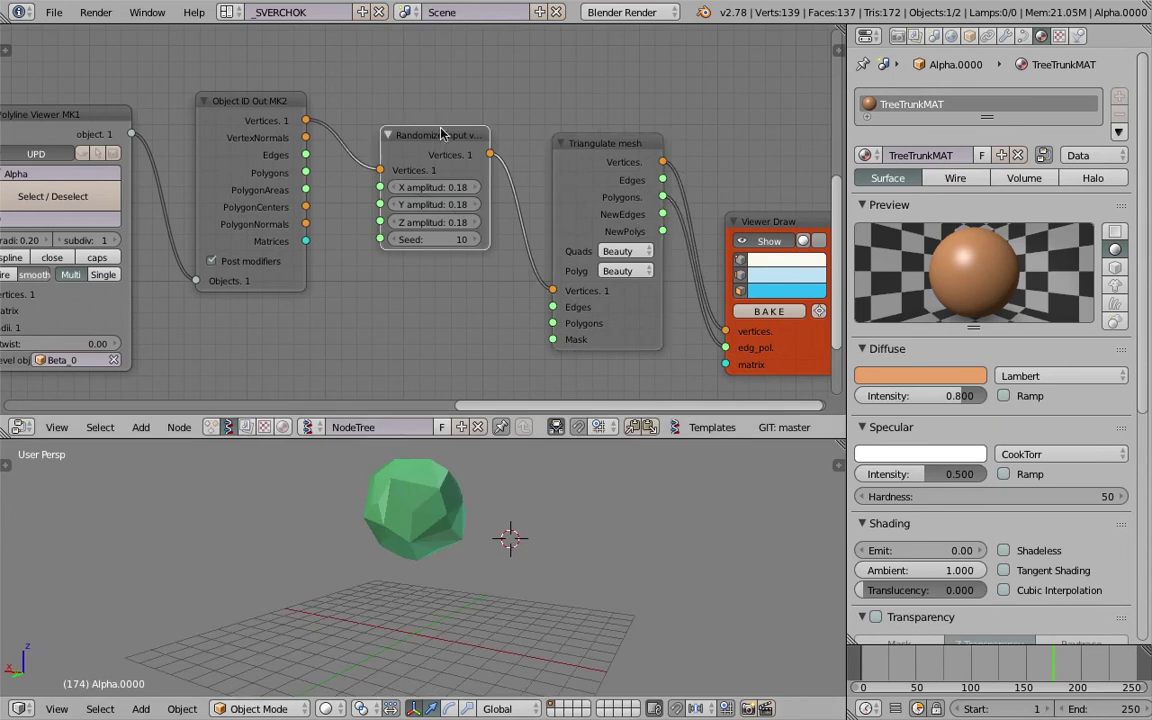
{"action": "left_click_drag", "start_coordinate": [452, 134], "coordinate": [450, 117]}
{"action": "left_click_drag", "start_coordinate": [307, 173], "coordinate": [490, 288]}
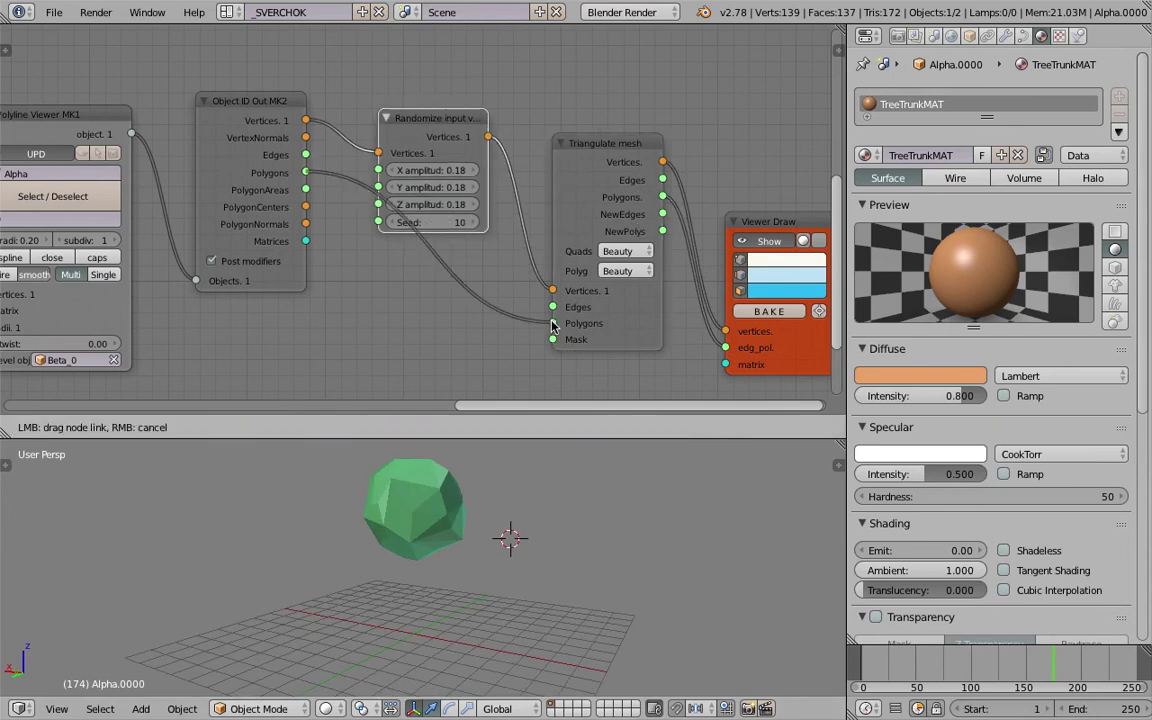
{"action": "left_click_drag", "start_coordinate": [552, 326], "coordinate": [553, 323]}
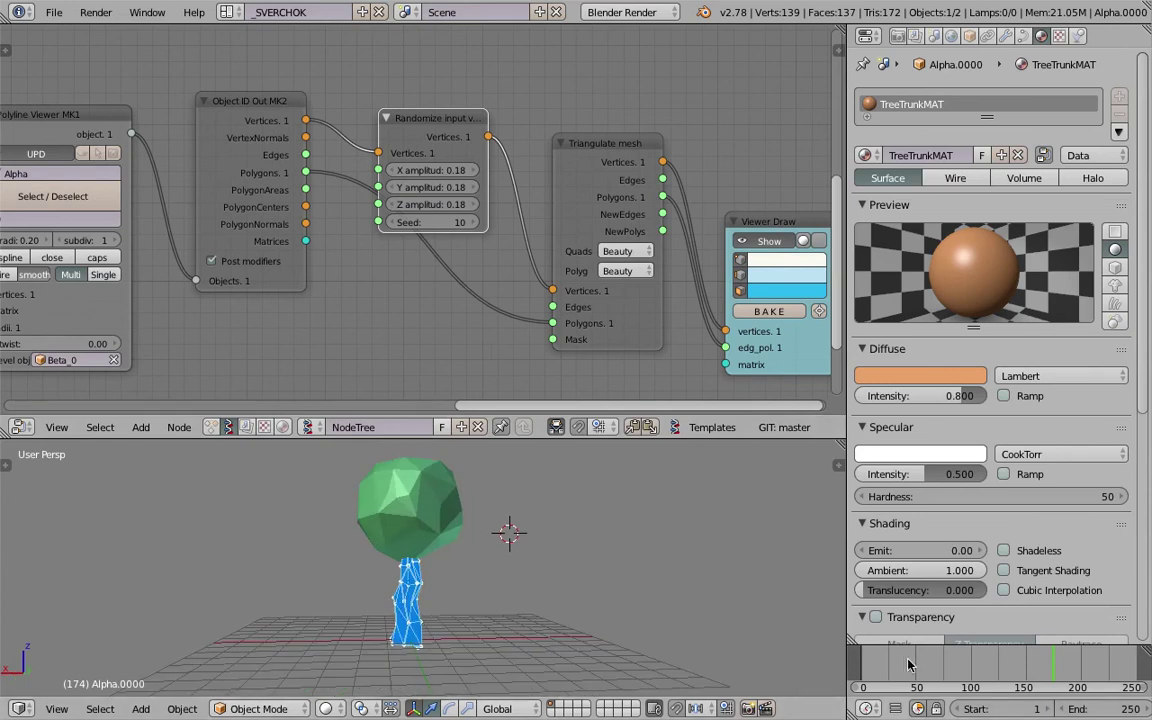
Scrub the timeline to frame 81, inspect the triangulated trunk, and save the file
{"action": "left_click_drag", "start_coordinate": [908, 660], "coordinate": [950, 662]}
{"action": "middle_click_drag", "start_coordinate": [594, 588], "coordinate": [618, 585]}
{"action": "key", "text": "ctrl+s"}
{"action": "middle_click_drag", "start_coordinate": [605, 207], "coordinate": [459, 256]}
{"action": "left_click", "coordinate": [457, 222]}
Shift the Polyline Viewer node slightly, save the file, and assign TreeTrunkMAT as the node's material
{"action": "scroll", "coordinate": [459, 256], "scroll_direction": "down", "scroll_amount": 4}
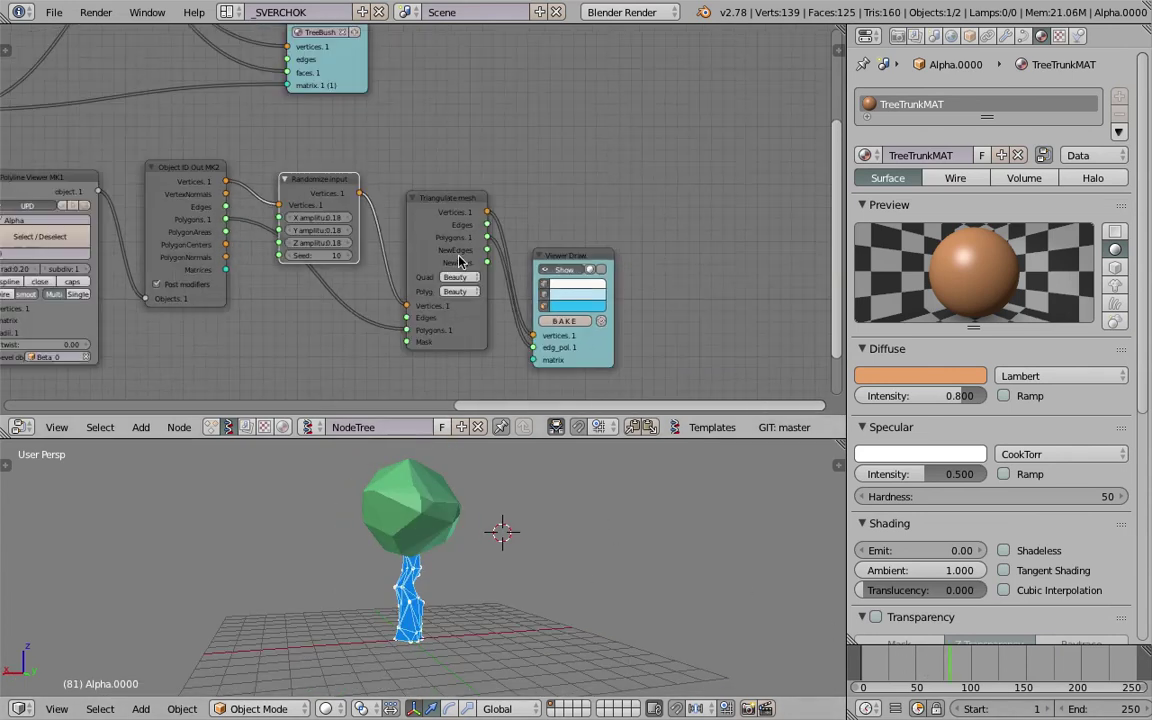
{"action": "scroll", "coordinate": [410, 218], "scroll_direction": "down", "scroll_amount": 4}
{"action": "left_click_drag", "start_coordinate": [147, 195], "coordinate": [133, 198]}
{"action": "key", "text": "ctrl+s"}
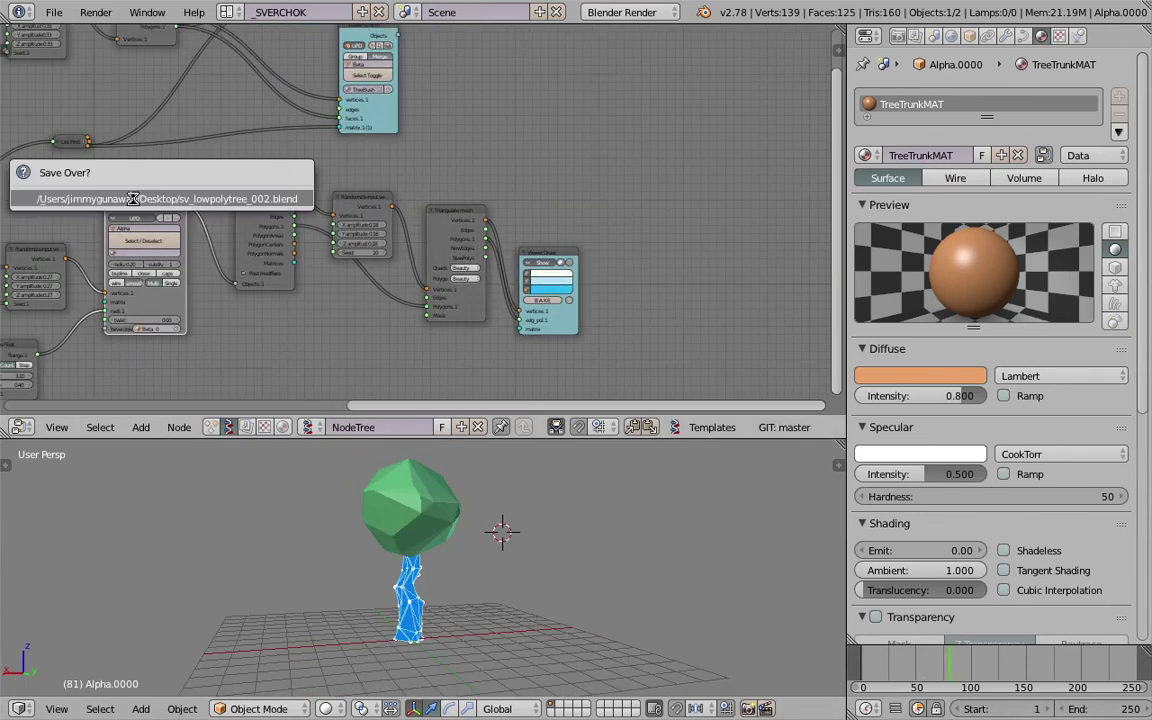
{"action": "left_click", "coordinate": [131, 254]}
{"action": "left_click", "coordinate": [141, 285]}
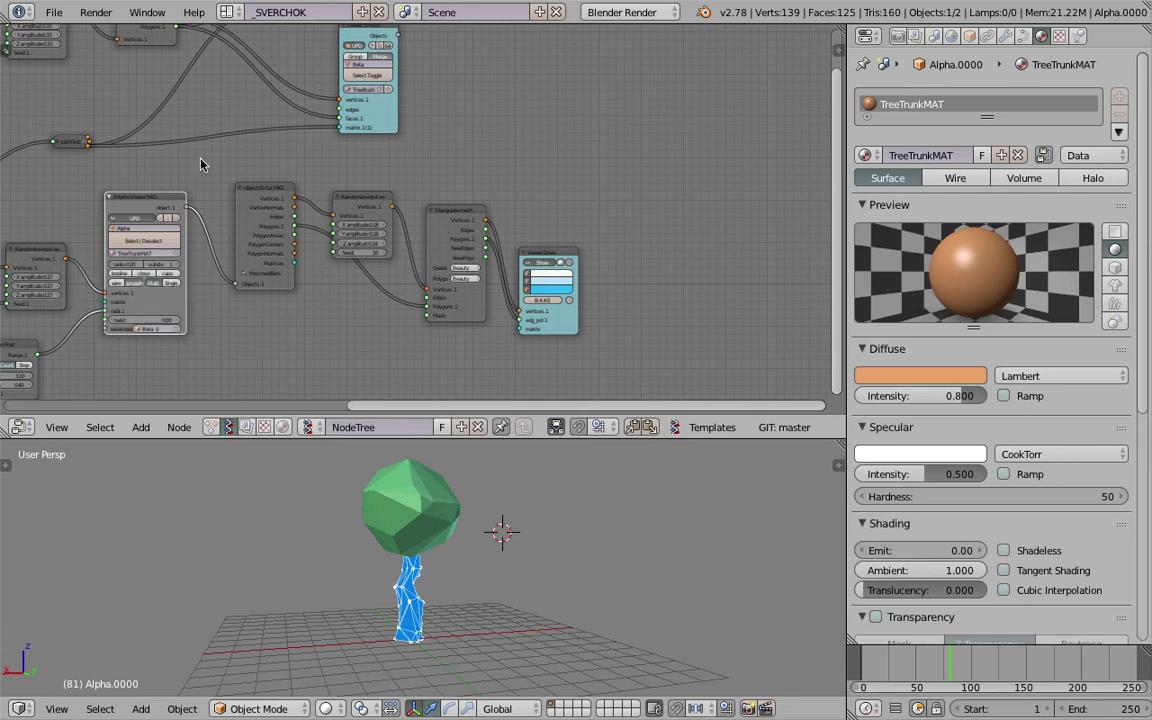
Add a Viewer BMesh node for the trunk and link Triangulate mesh's Vertices and Polygons to its vertices and faces inputs
{"action": "key", "text": "shift+a"}
{"action": "left_click", "coordinate": [760, 95]}
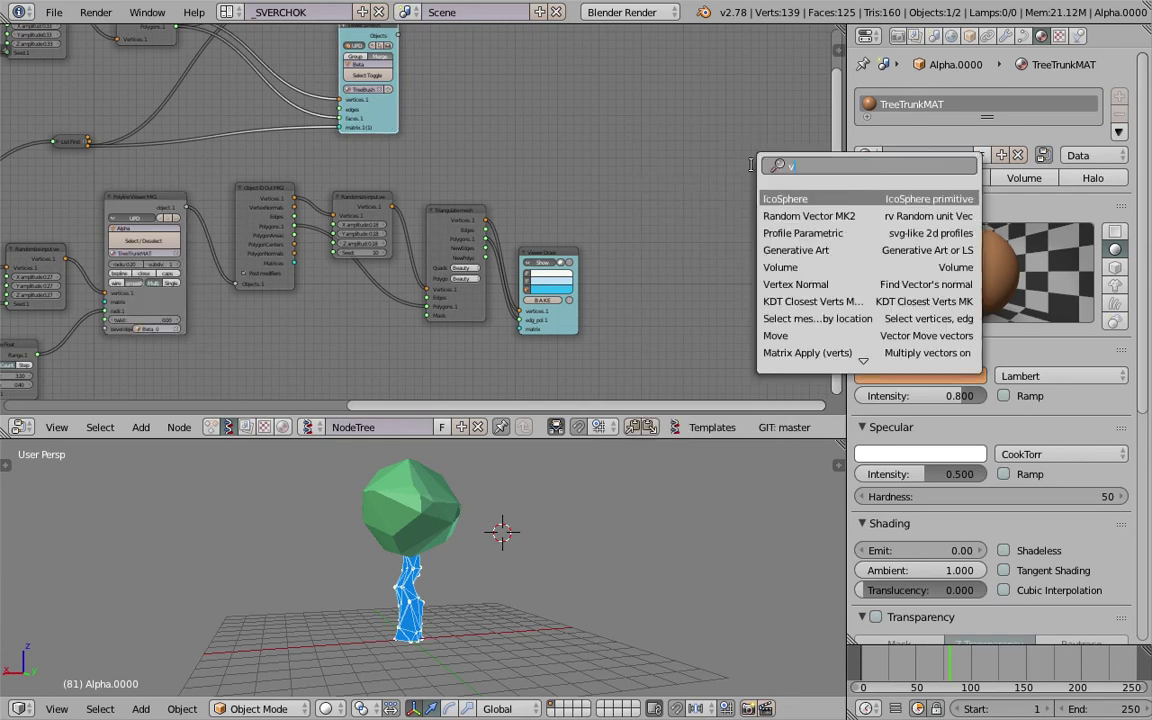
{"action": "type", "text": "viewer"}
{"action": "left_click", "coordinate": [795, 216]}
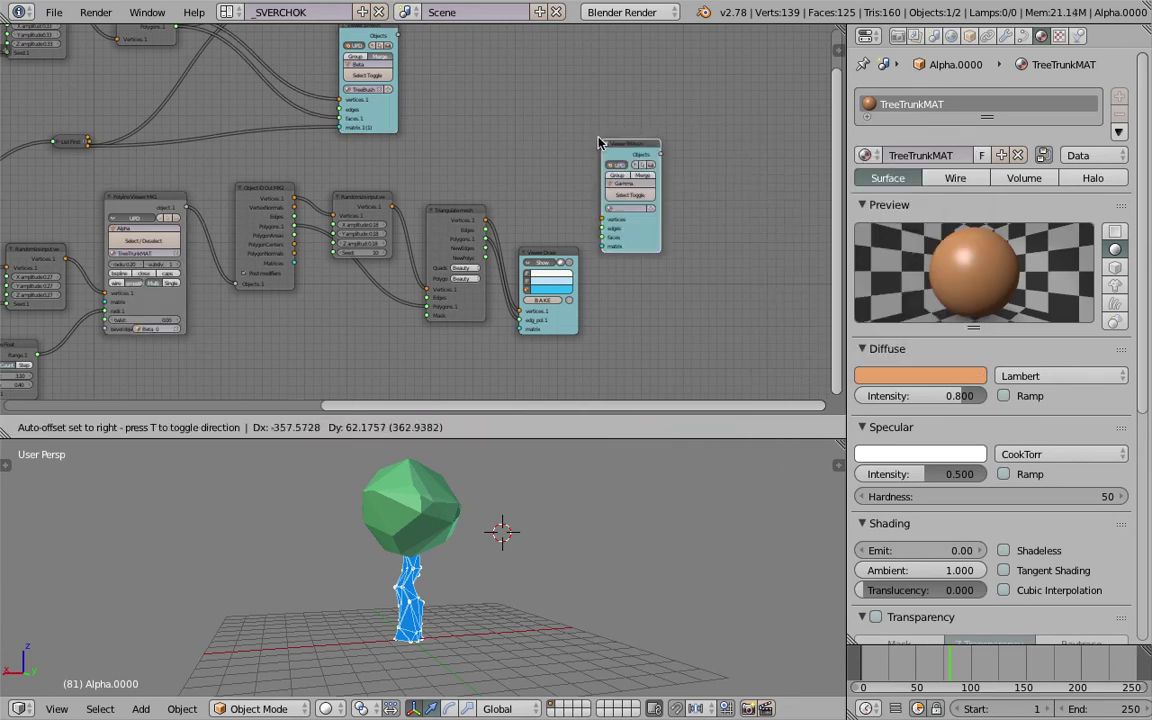
{"action": "left_click", "coordinate": [619, 165]}
{"action": "scroll", "coordinate": [497, 228], "scroll_direction": "up", "scroll_amount": 1}
{"action": "mouse_move", "coordinate": [499, 223]}
{"action": "left_mouse_down"}
{"action": "mouse_move", "coordinate": [590, 188]}
{"action": "mouse_move", "coordinate": [497, 244]}
{"action": "left_mouse_up"}
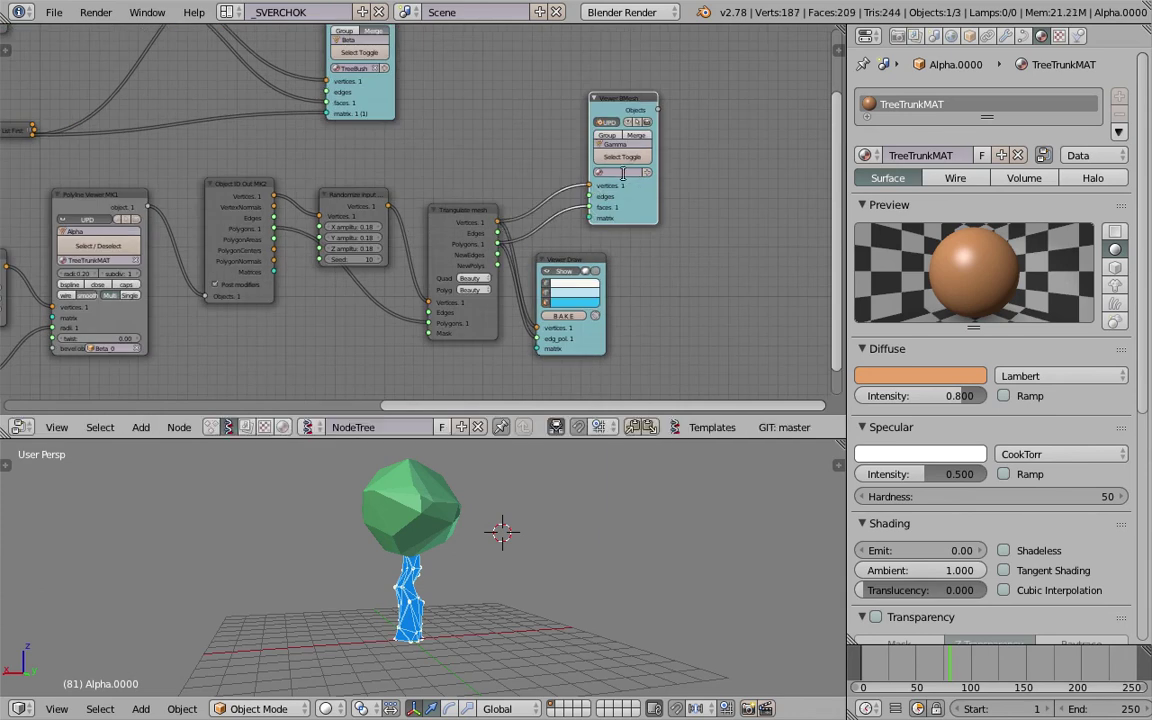
Assign TreeTrunkMAT to the trunk's Viewer BMesh, and turn off the Viewer Draw preview after moving that node down
{"action": "left_click", "coordinate": [622, 173]}
{"action": "left_click", "coordinate": [634, 210]}
{"action": "left_click_drag", "start_coordinate": [572, 285], "coordinate": [571, 304]}
{"action": "middle_click_drag", "start_coordinate": [542, 460], "coordinate": [592, 474]}
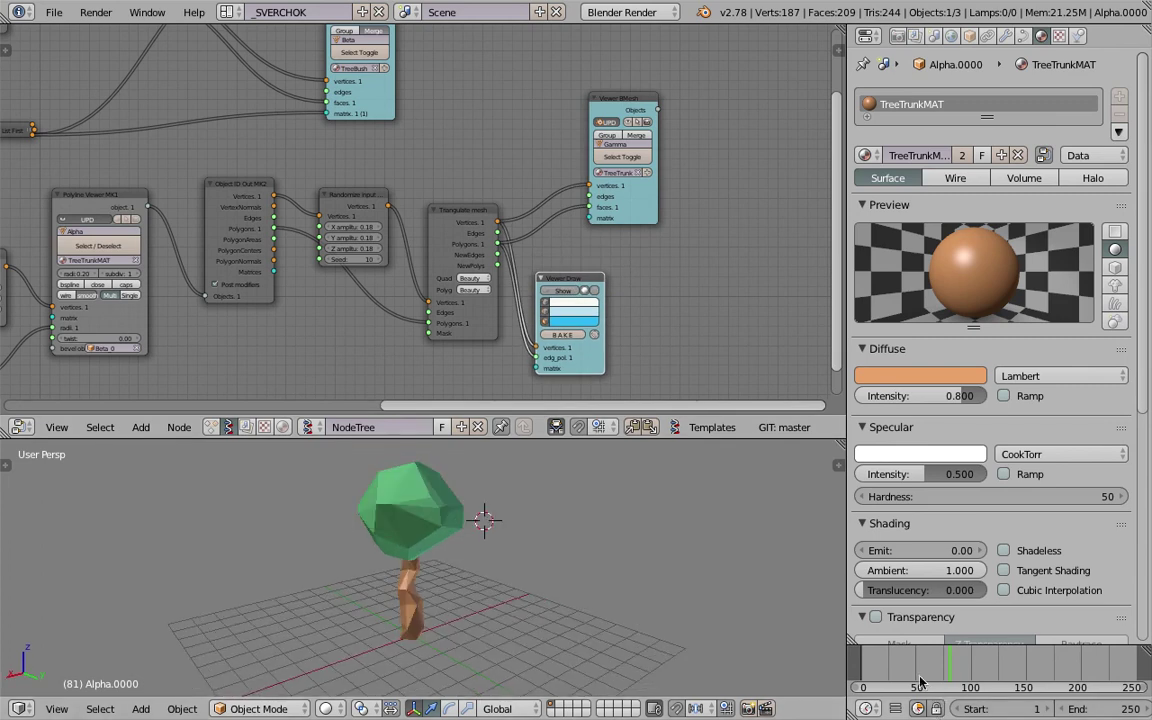
Scrub the timeline to frame 149, enlarge the 3D viewport to inspect the tree, and save the file
{"action": "left_click_drag", "start_coordinate": [899, 669], "coordinate": [949, 668]}
{"action": "middle_click_drag", "start_coordinate": [506, 555], "coordinate": [430, 524]}
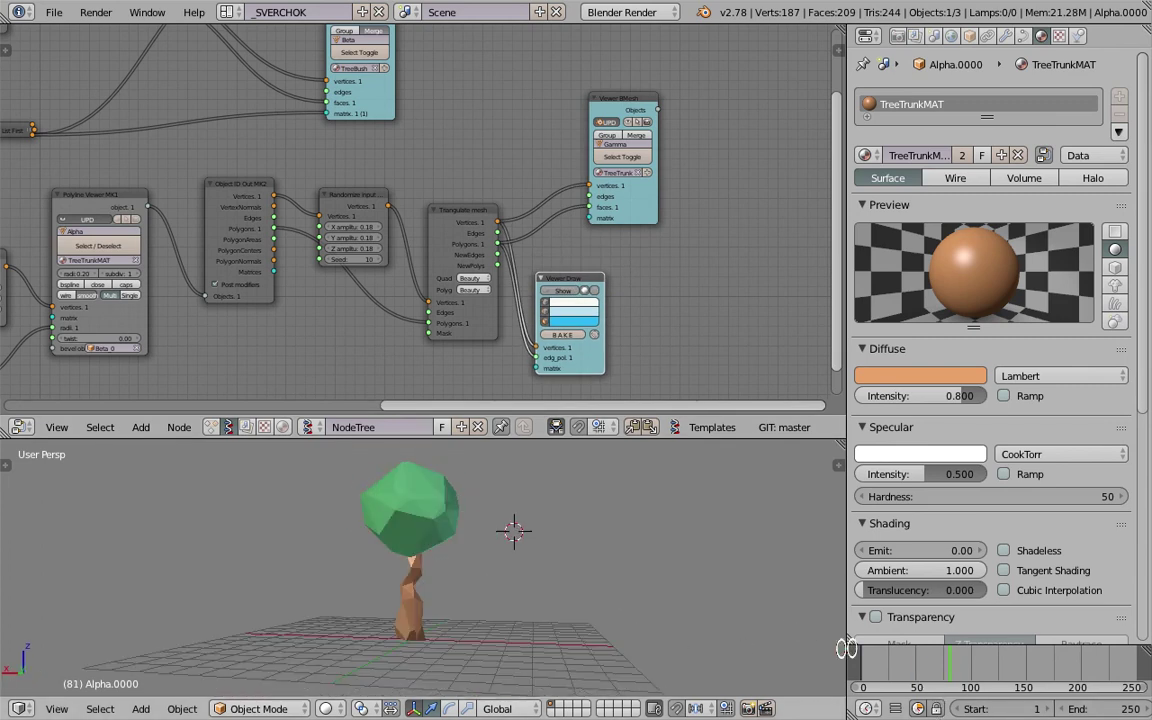
{"action": "left_click_drag", "start_coordinate": [878, 669], "coordinate": [1025, 661]}
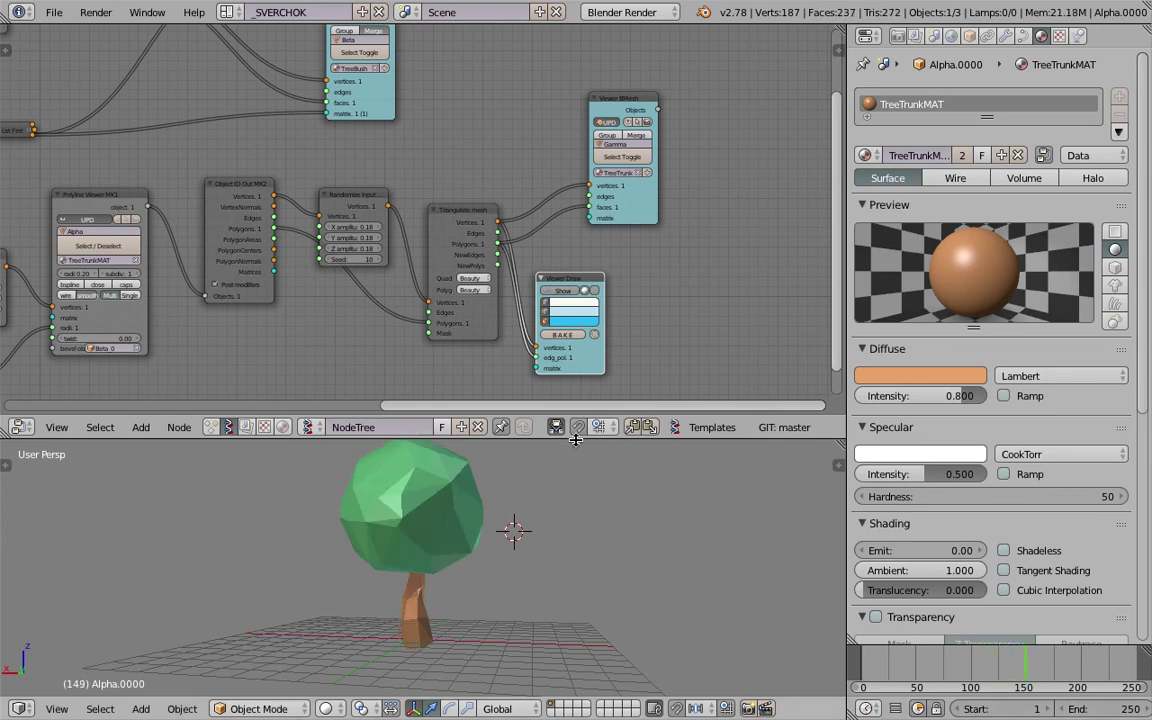
{"action": "left_click_drag", "start_coordinate": [576, 446], "coordinate": [552, 302]}
{"action": "middle_click_drag", "start_coordinate": [550, 334], "coordinate": [455, 513]}
{"action": "key", "text": "ctrl+s"}
{"action": "left_click", "coordinate": [398, 514]}
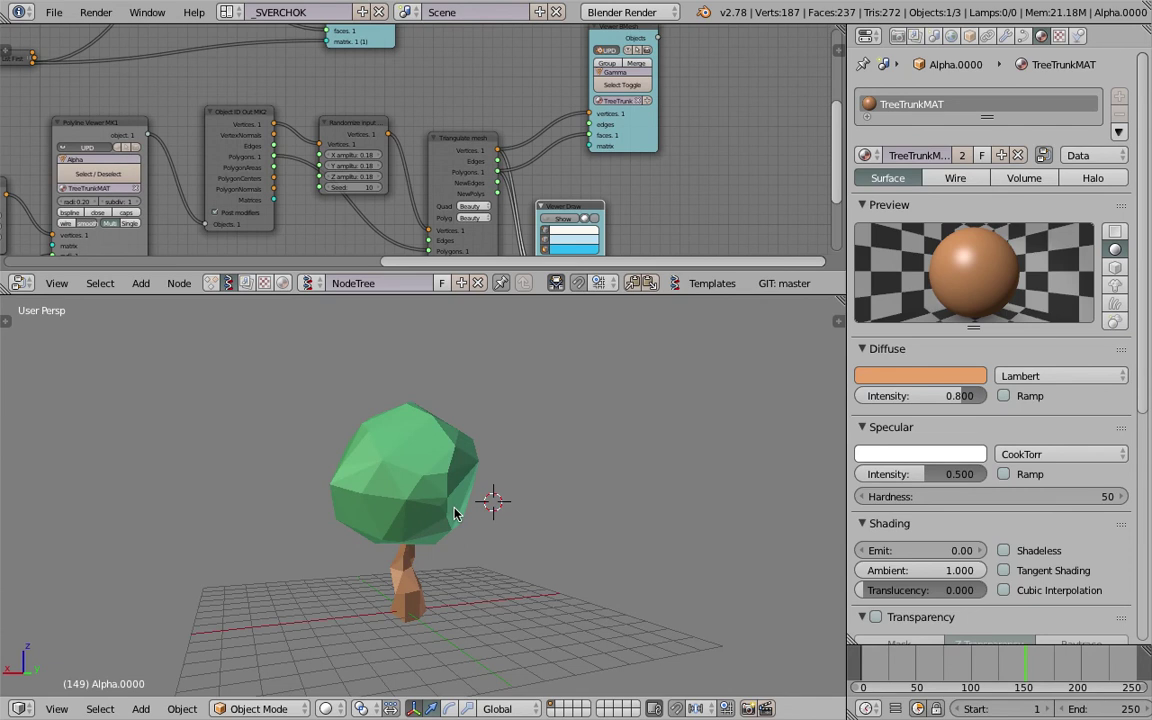
{"action": "key", "text": "ctrl+s"}
{"action": "left_click", "coordinate": [452, 478]}
Scrub the timeline to frame 141 and save the scene as a new file, sv_lowpolytree_003.blend
{"action": "scroll", "coordinate": [445, 488], "scroll_direction": "down", "scroll_amount": 2}
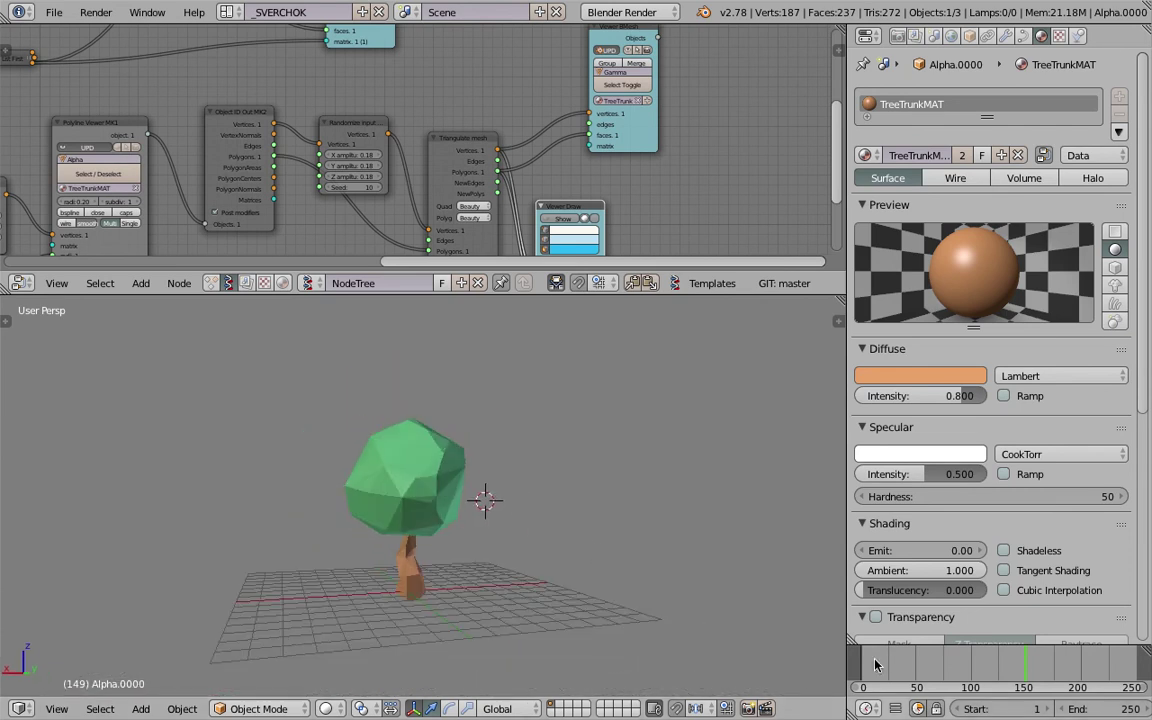
{"action": "left_click_drag", "start_coordinate": [875, 662], "coordinate": [1015, 660]}
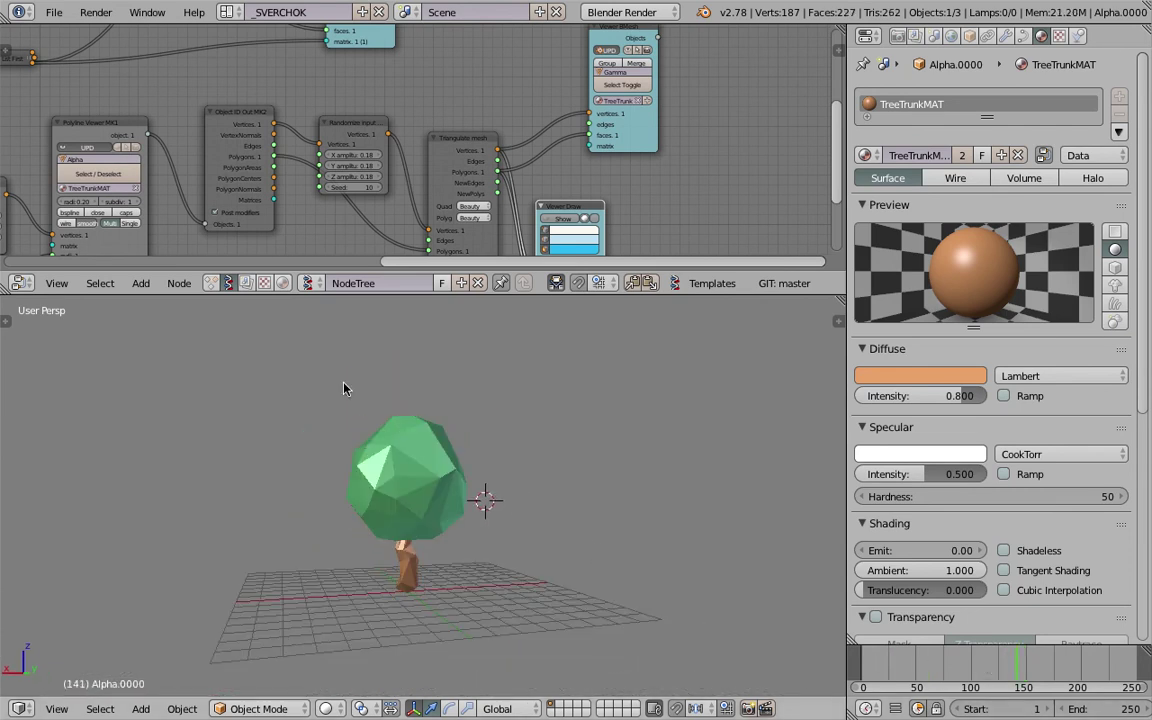
{"action": "left_click", "coordinate": [54, 12]}
{"action": "left_click", "coordinate": [80, 162]}
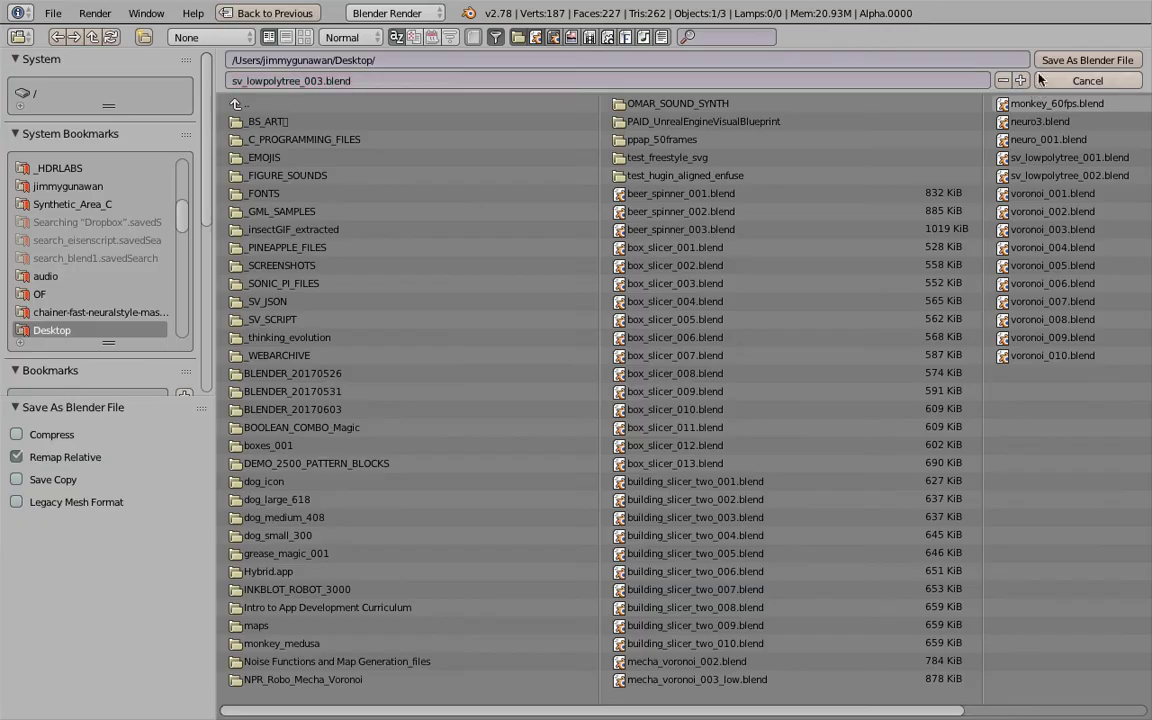
{"action": "left_click", "coordinate": [1061, 62]}
Scrub the timeline to frame 60, rename the node tree to LowPolyTree, and save over sv_lowpolytree_003.blend
{"action": "middle_click_drag", "start_coordinate": [434, 542], "coordinate": [416, 597]}
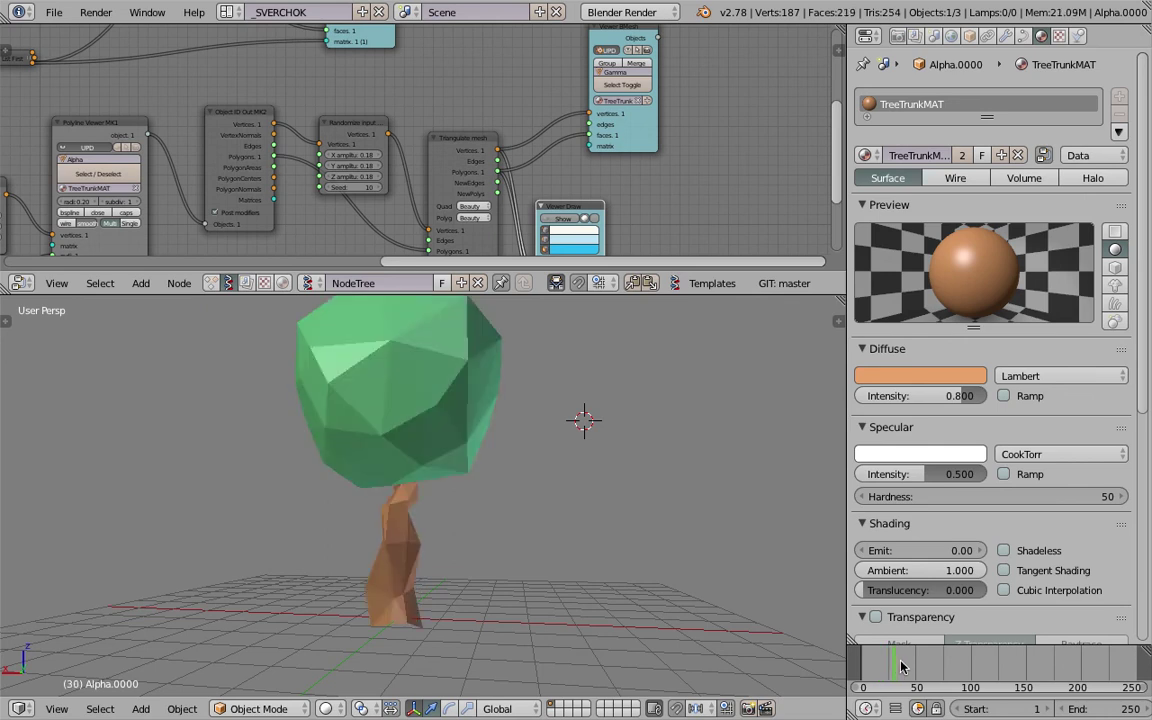
{"action": "middle_click_drag", "start_coordinate": [481, 543], "coordinate": [452, 522]}
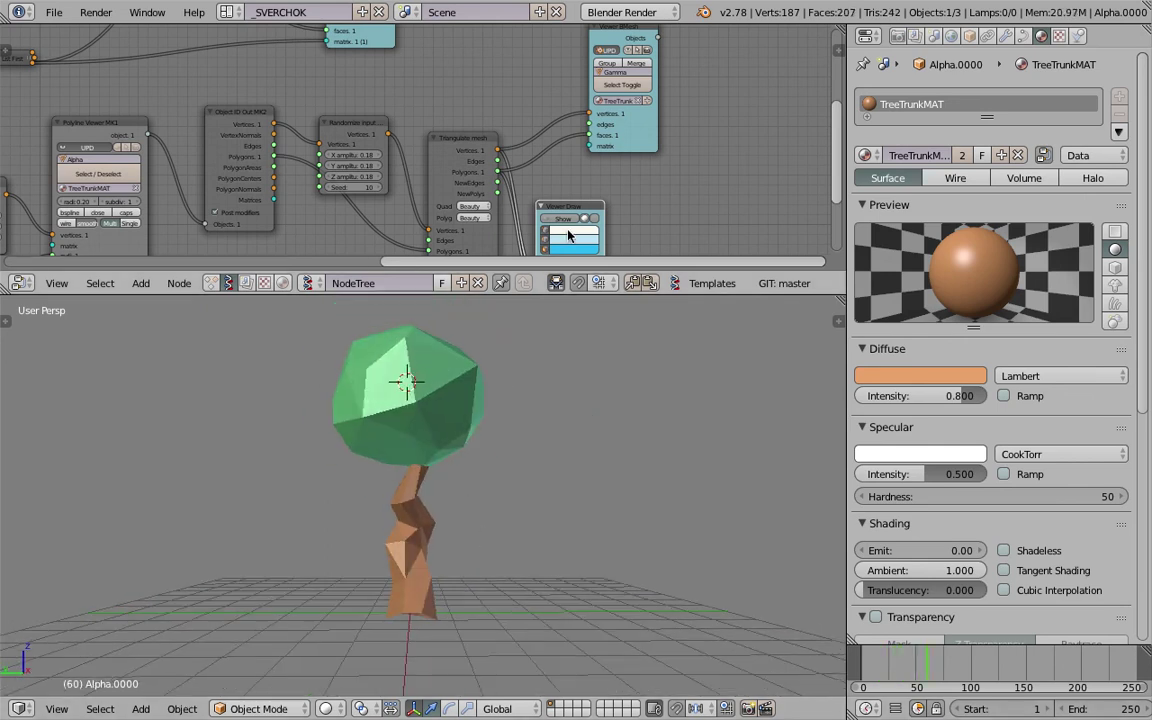
{"action": "middle_click_drag", "start_coordinate": [606, 149], "coordinate": [640, 177]}
{"action": "scroll", "coordinate": [522, 141], "scroll_direction": "down", "scroll_amount": 3}
{"action": "key", "text": "ctrl+s"}
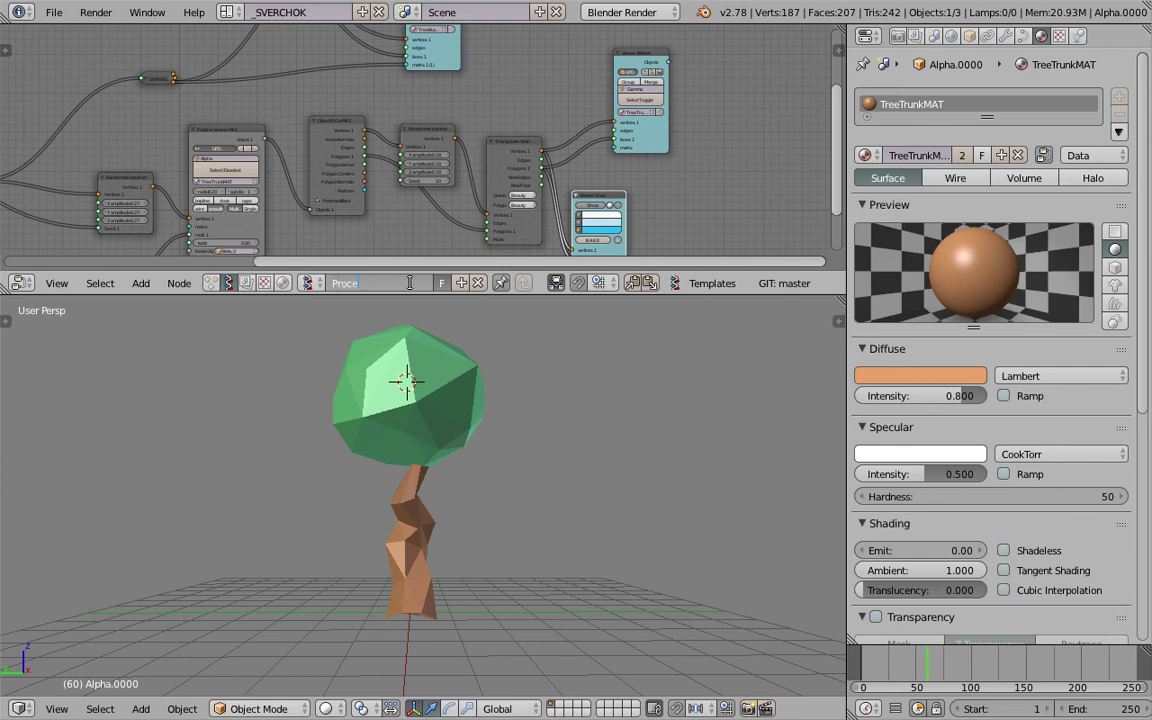
{"action": "key", "text": "ctrl+s"}
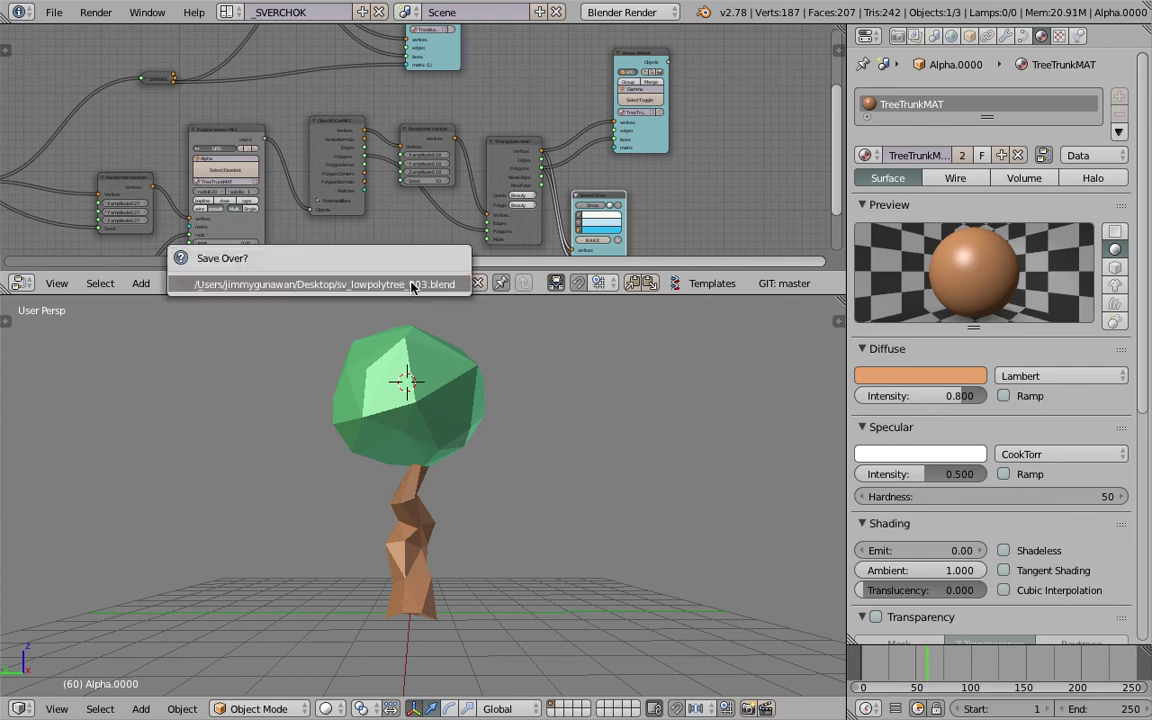
{"action": "left_click", "coordinate": [411, 290]}
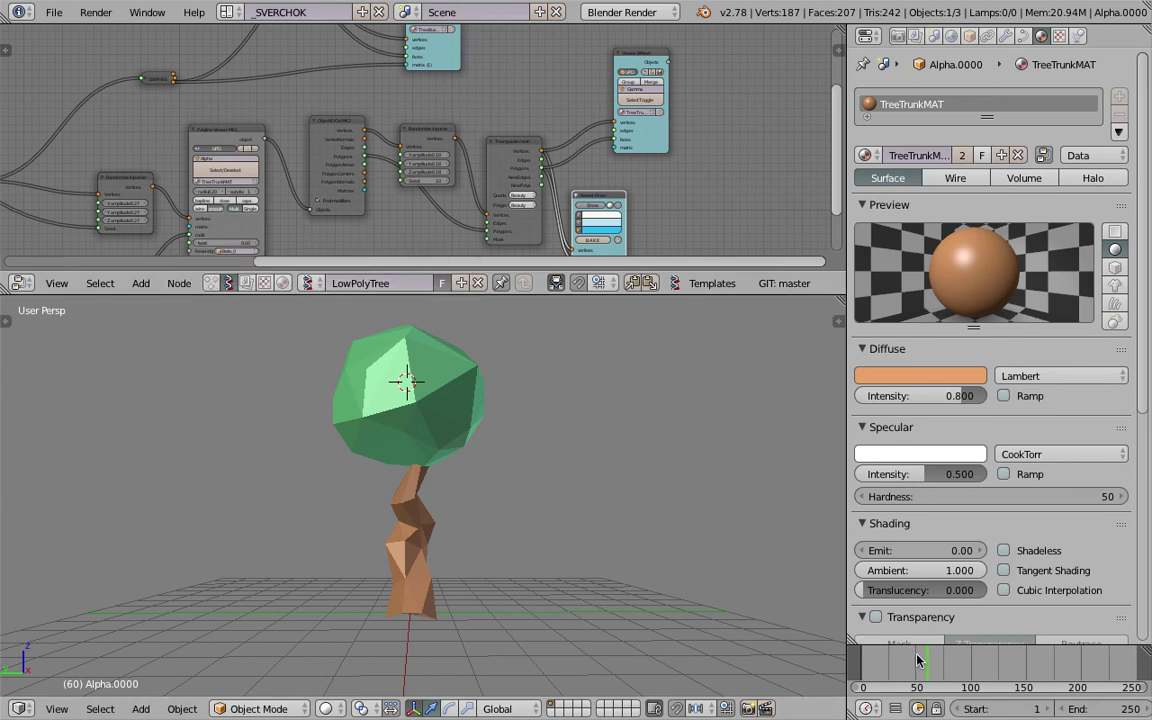
Scrub the timeline to frame 85 and save over the current file
{"action": "left_click_drag", "start_coordinate": [918, 655], "coordinate": [954, 656]}
{"action": "middle_click_drag", "start_coordinate": [543, 508], "coordinate": [454, 450]}
{"action": "key", "text": "ctrl+s"}
{"action": "left_click", "coordinate": [465, 489]}
Select the foliage object and add a Remesh modifier in Blocks mode
{"action": "right_click", "coordinate": [471, 452]}
{"action": "left_click", "coordinate": [1005, 36]}
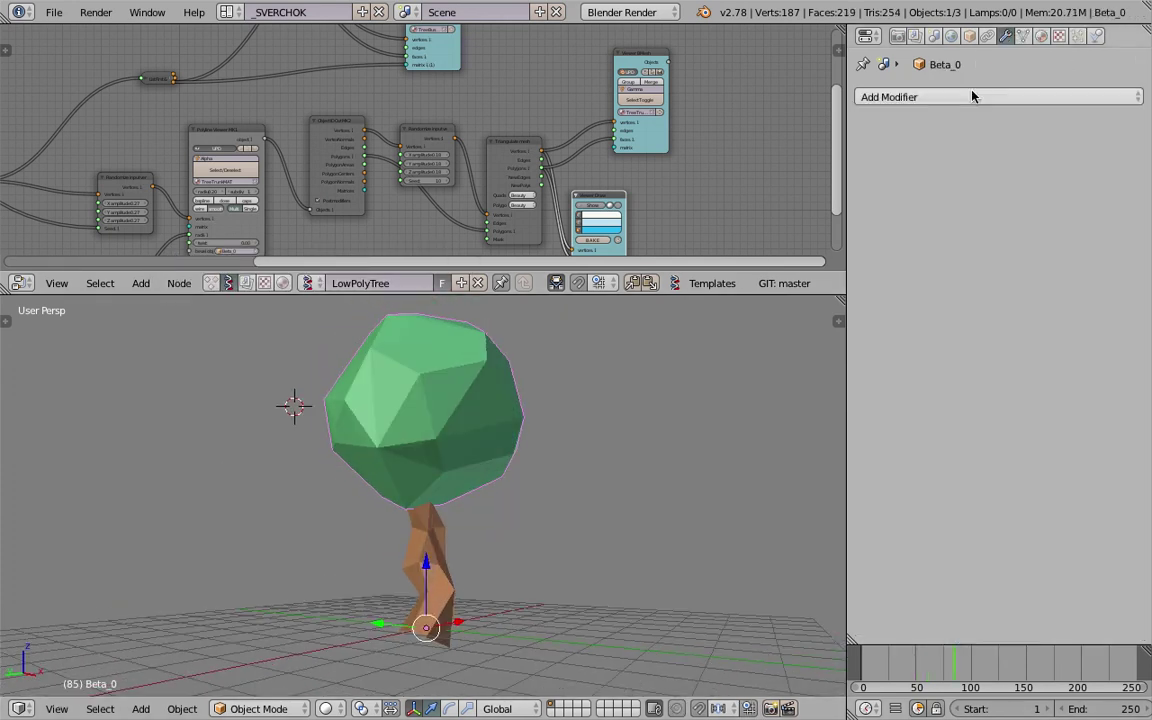
{"action": "left_click", "coordinate": [972, 95]}
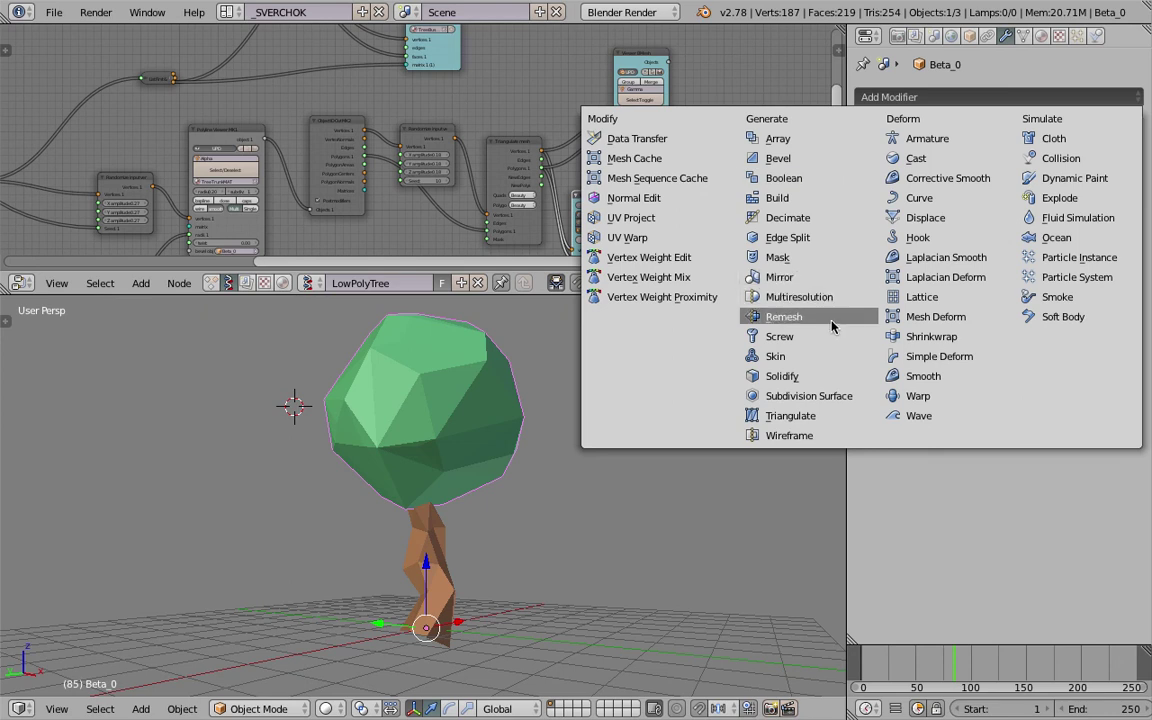
{"action": "left_click", "coordinate": [765, 316]}
{"action": "left_click", "coordinate": [995, 184]}
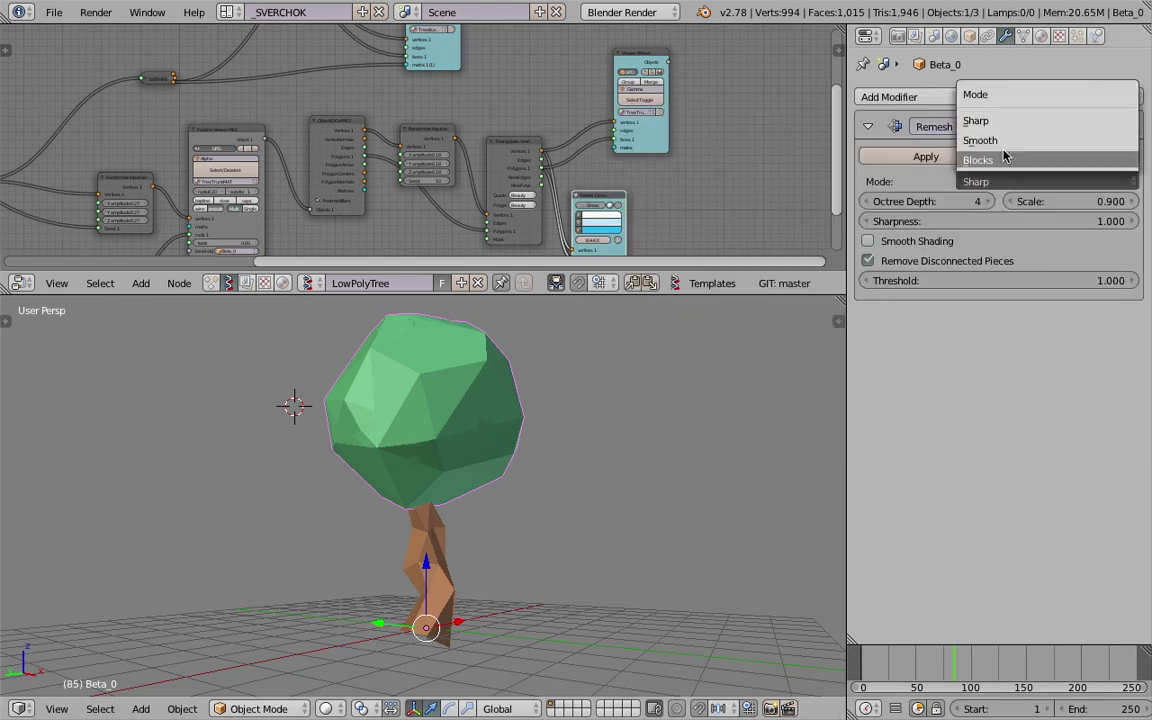
{"action": "left_click", "coordinate": [1004, 158]}
{"action": "middle_click_drag", "start_coordinate": [697, 394], "coordinate": [735, 406]}
Select the trunk object and add a Remesh modifier in Blocks mode
{"action": "right_click", "coordinate": [418, 548]}
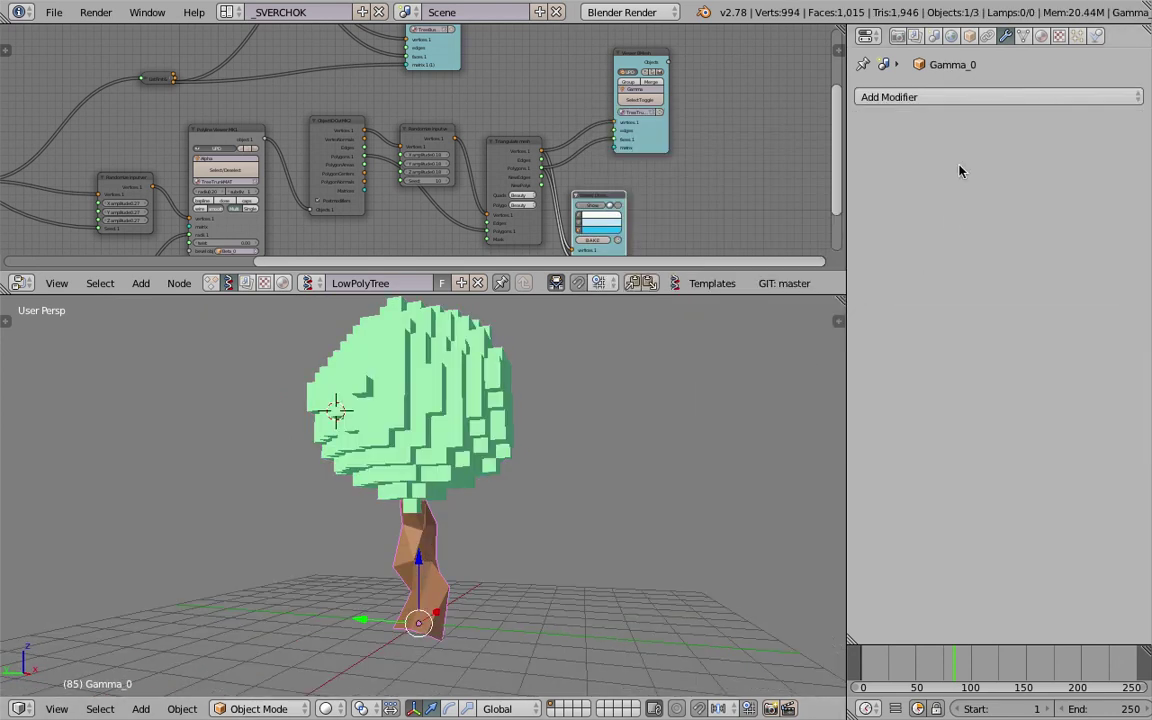
{"action": "left_click", "coordinate": [928, 101]}
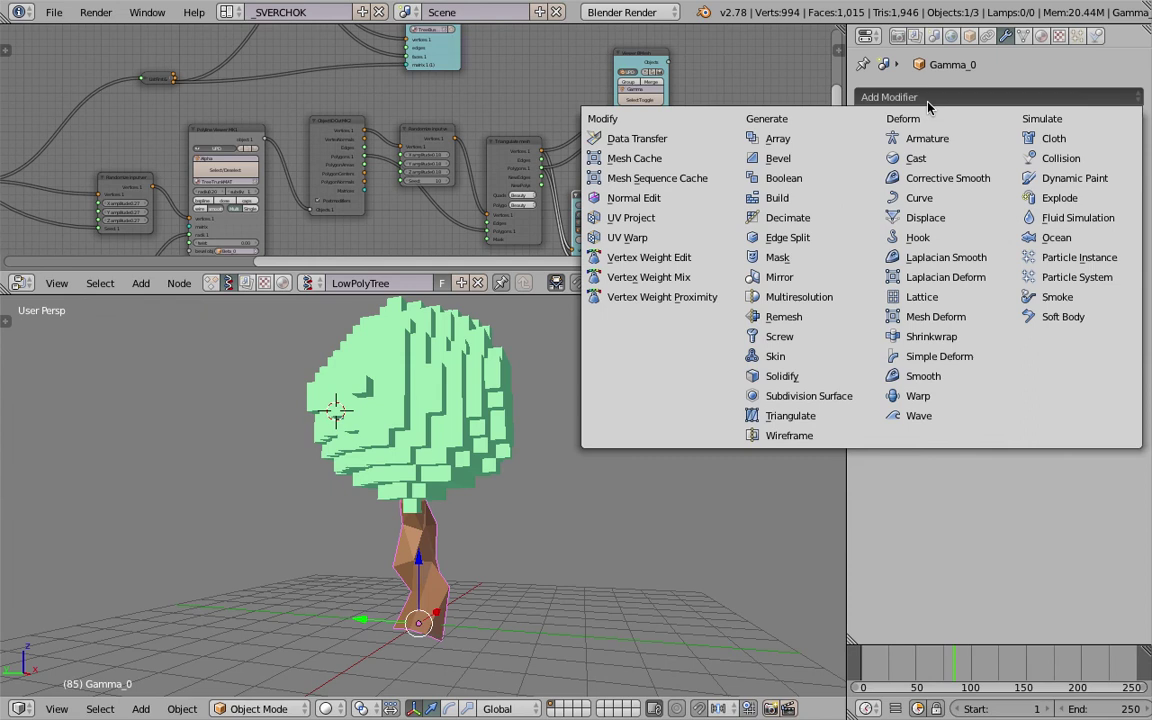
{"action": "left_click", "coordinate": [830, 316]}
{"action": "left_click", "coordinate": [978, 183]}
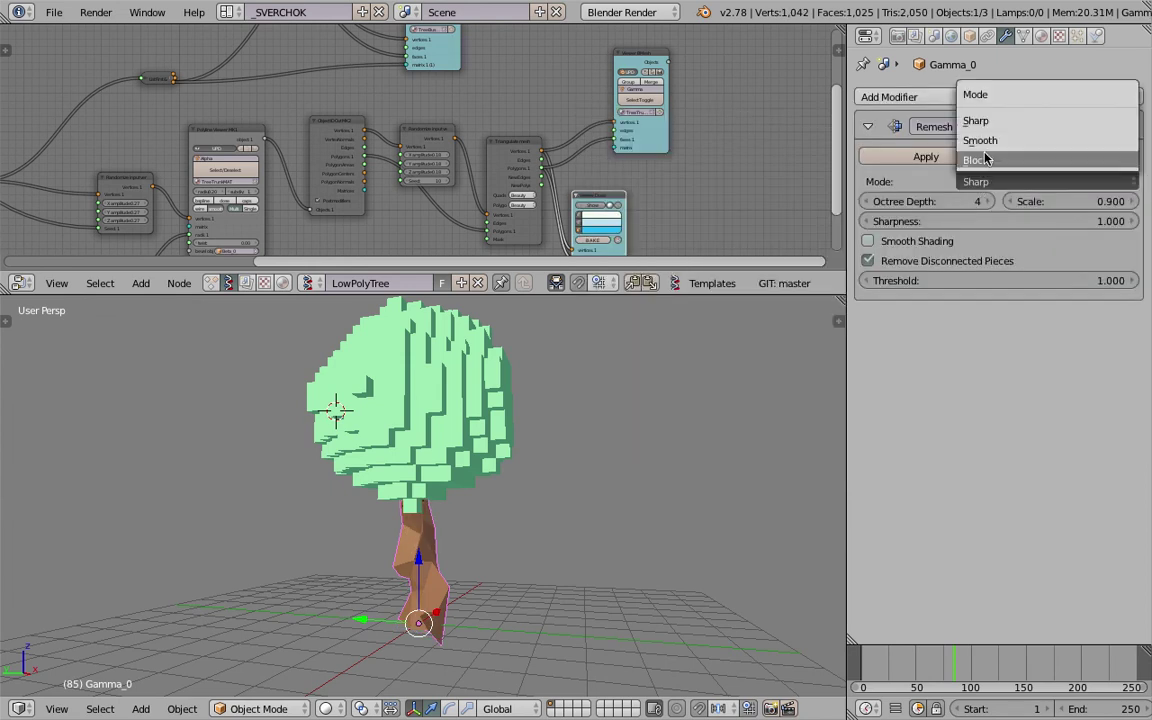
{"action": "left_click", "coordinate": [985, 160]}
Scrub the timeline to frame 40 to inspect the blocky tree variations, and set the trunk's Remesh octree depth to 5
{"action": "mouse_move", "coordinate": [609, 524]}
{"action": "middle_mouse_down"}
{"action": "mouse_move", "coordinate": [527, 535]}
{"action": "mouse_move", "coordinate": [591, 542]}
{"action": "mouse_move", "coordinate": [472, 566]}
{"action": "mouse_move", "coordinate": [596, 522]}
{"action": "middle_mouse_up"}
{"action": "left_click", "coordinate": [917, 673]}
{"action": "left_click_drag", "start_coordinate": [928, 672], "coordinate": [1000, 668]}
{"action": "middle_click_drag", "start_coordinate": [565, 562], "coordinate": [512, 549]}
{"action": "left_click_drag", "start_coordinate": [890, 662], "coordinate": [919, 661]}
{"action": "middle_click_drag", "start_coordinate": [700, 578], "coordinate": [560, 498]}
{"action": "left_click", "coordinate": [906, 670]}
{"action": "left_click", "coordinate": [985, 202]}
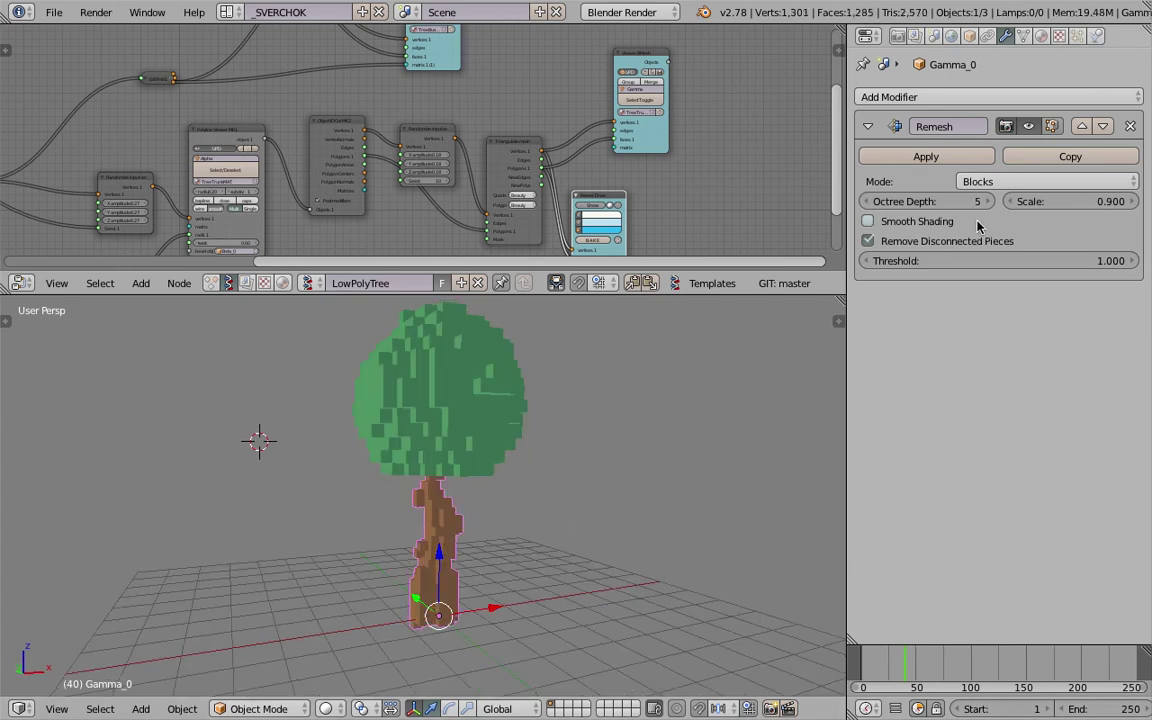
Try smooth shading in the Remesh modifiers of the trunk and the foliage
{"action": "left_click", "coordinate": [902, 221]}
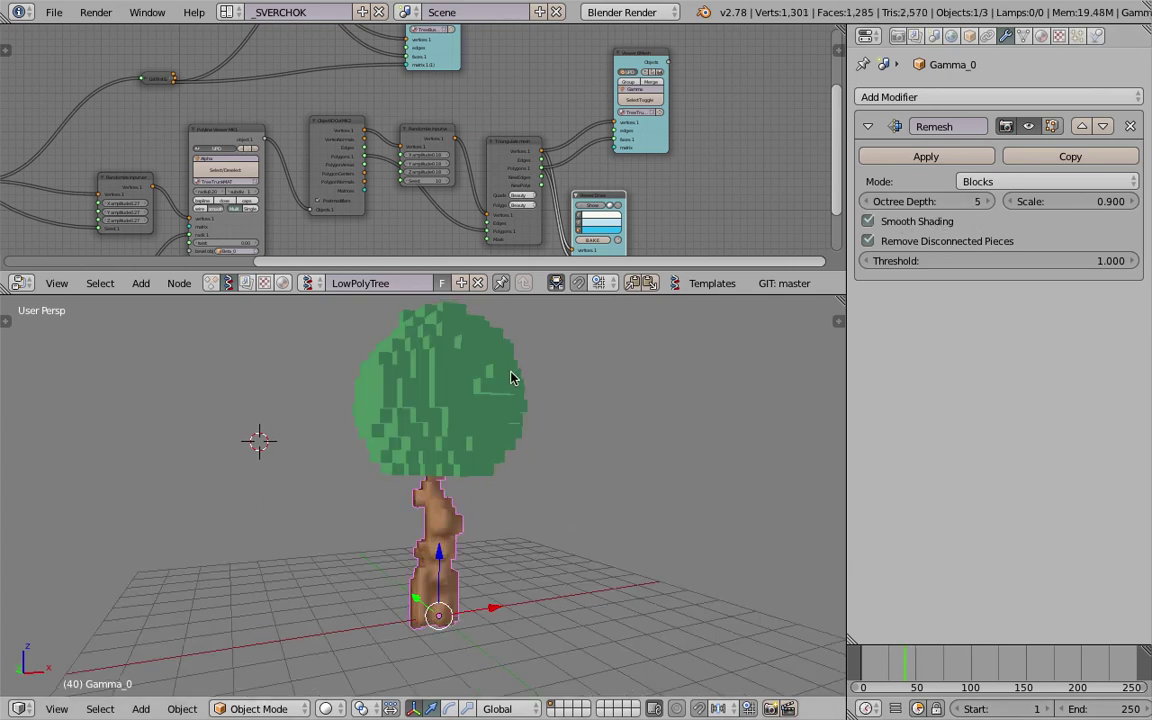
{"action": "left_click", "coordinate": [945, 218]}
{"action": "left_click", "coordinate": [945, 218]}
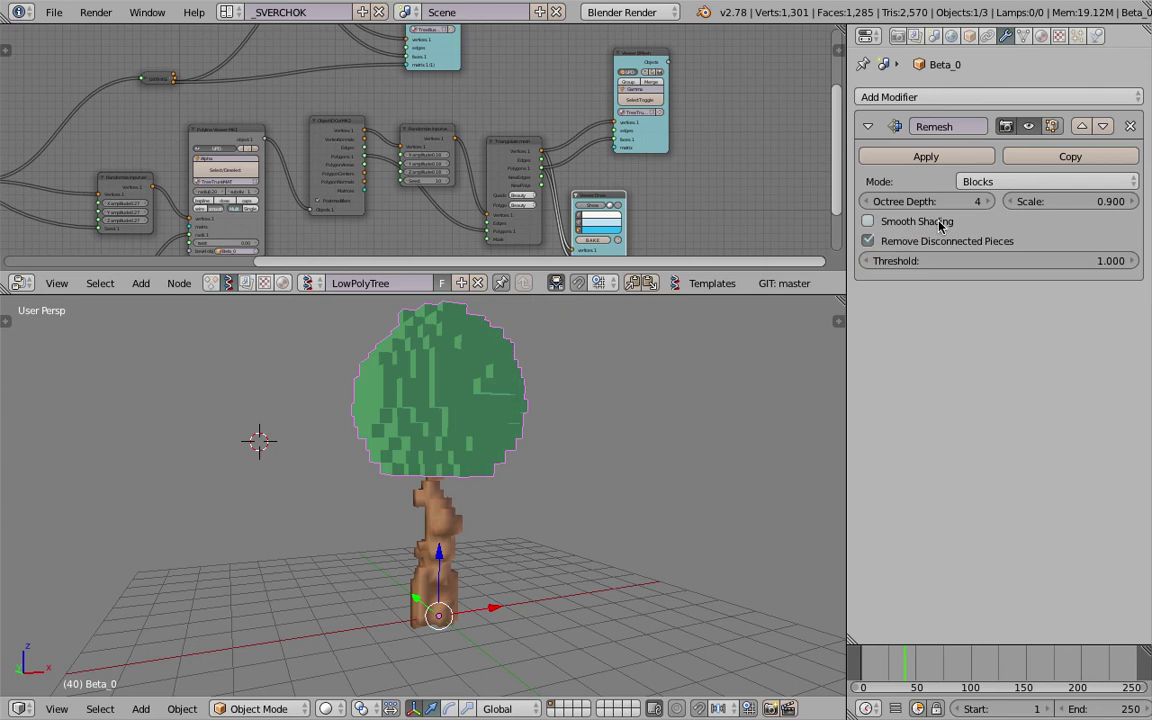
{"action": "right_click", "coordinate": [452, 512]}
{"action": "left_click", "coordinate": [885, 223]}
Scrub the timeline to frame 72, inspect the blocky tree from another side, and deselect all objects
{"action": "mouse_move", "coordinate": [706, 368]}
{"action": "middle_mouse_down"}
{"action": "mouse_move", "coordinate": [774, 390]}
{"action": "mouse_move", "coordinate": [742, 396]}
{"action": "middle_mouse_up"}
{"action": "left_click_drag", "start_coordinate": [904, 662], "coordinate": [941, 664]}
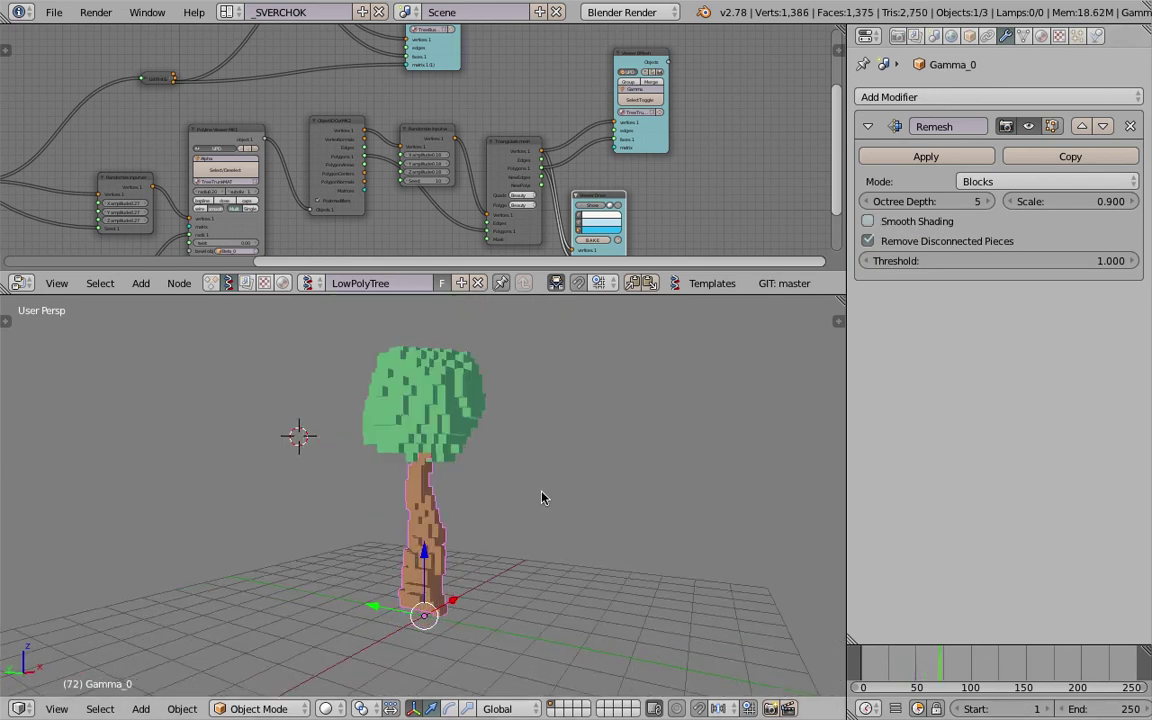
{"action": "middle_click_drag", "start_coordinate": [536, 493], "coordinate": [446, 498]}
{"action": "key", "text": "a"}
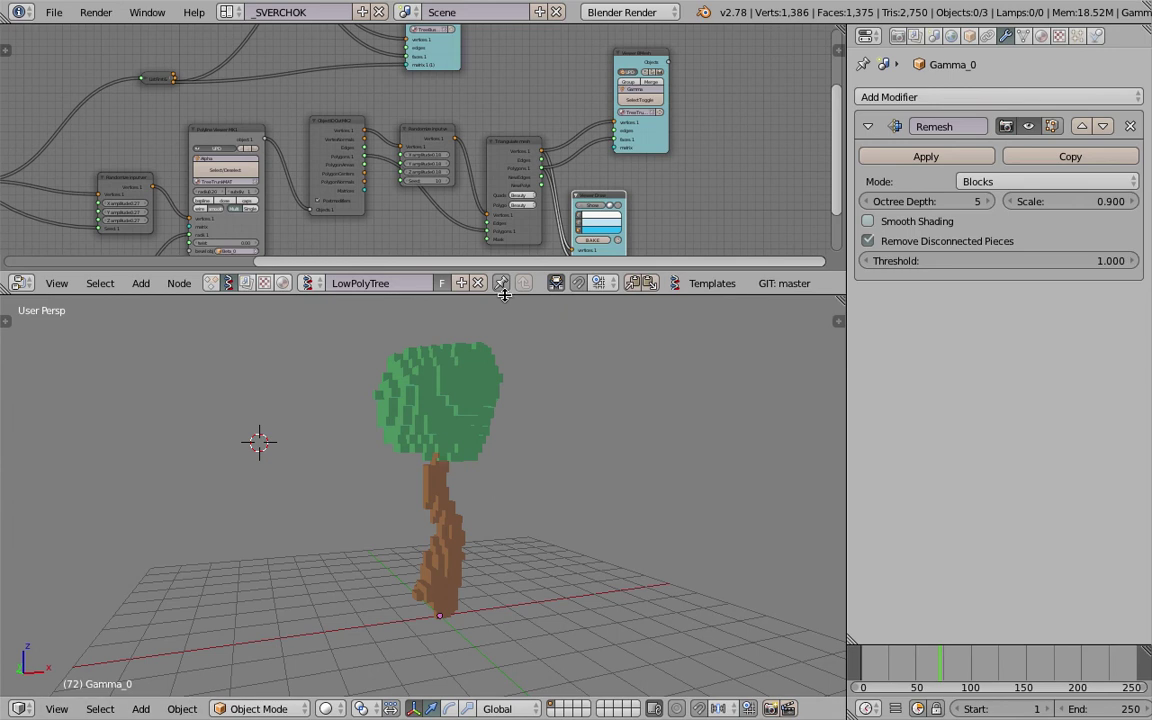
Enlarge the node editor and set the Random Num Gen node's Float Low to 1.56
{"action": "left_click_drag", "start_coordinate": [504, 294], "coordinate": [470, 492]}
{"action": "middle_click_drag", "start_coordinate": [135, 207], "coordinate": [595, 315]}
{"action": "scroll", "coordinate": [265, 264], "scroll_direction": "up", "scroll_amount": 3}
{"action": "scroll", "coordinate": [595, 315], "scroll_direction": "up", "scroll_amount": 3}
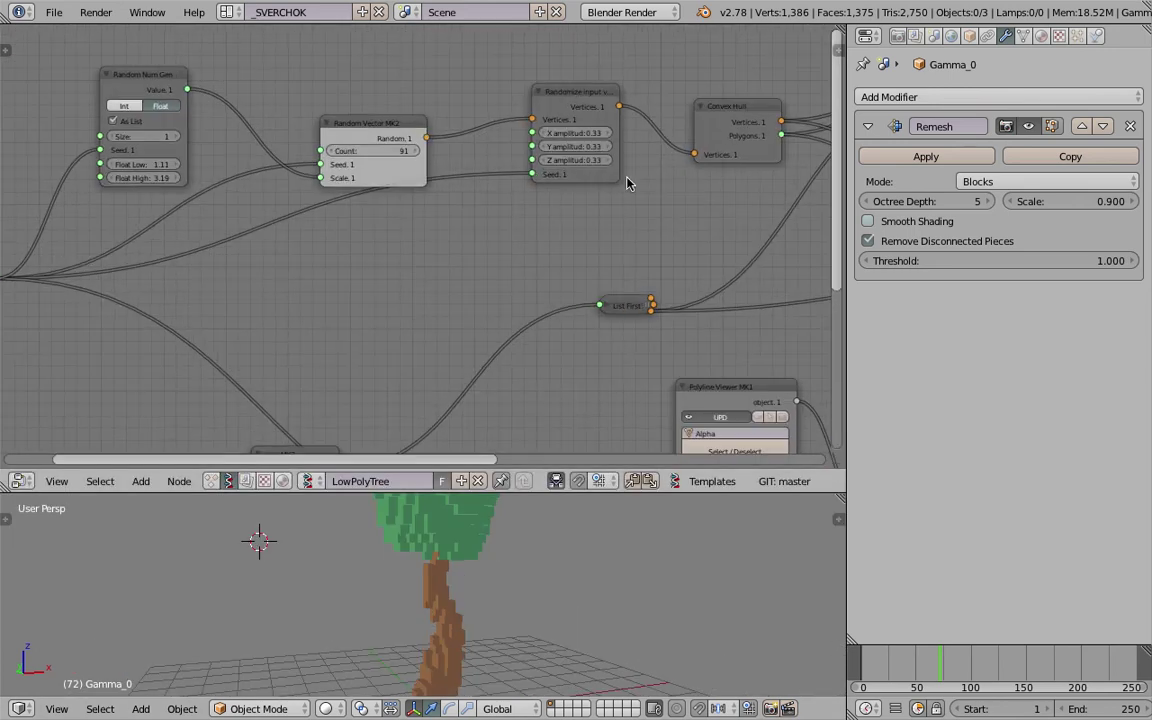
{"action": "middle_click_drag", "start_coordinate": [609, 205], "coordinate": [662, 235]}
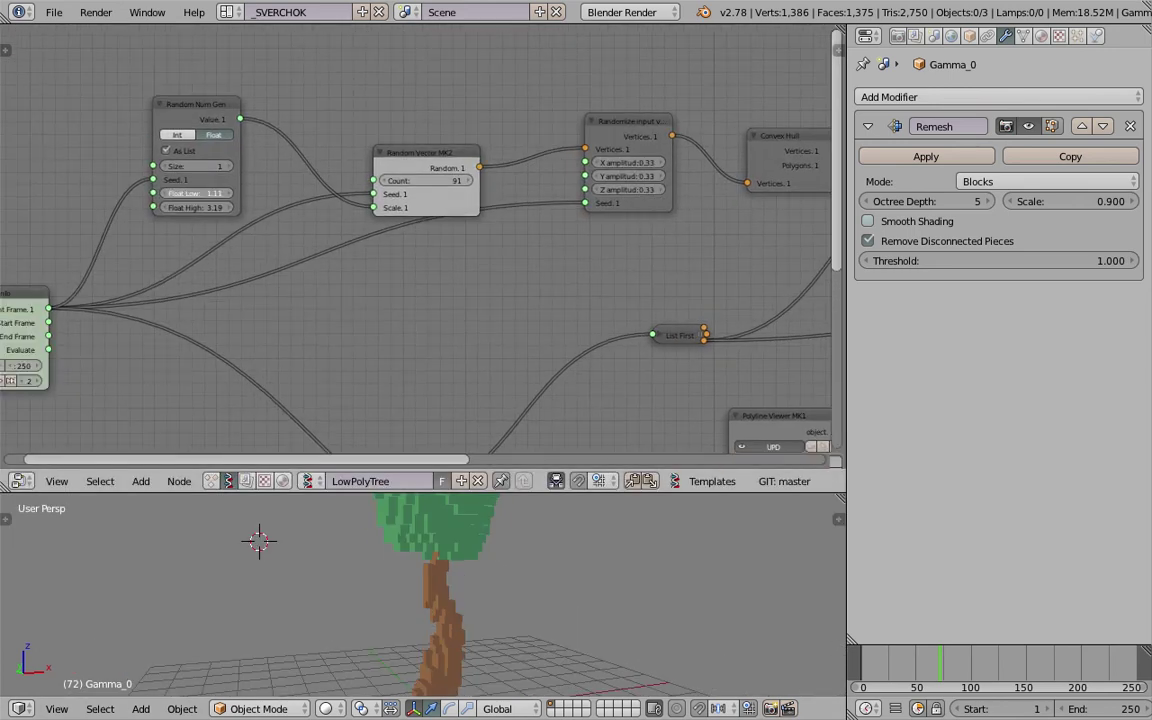
{"action": "left_click_drag", "start_coordinate": [200, 193], "coordinate": [245, 193]}
Play the animation to review the blocky tree variations in the 3D viewport, and stop playback
{"action": "scroll", "coordinate": [584, 622], "scroll_direction": "down", "scroll_amount": 3}
{"action": "middle_click_drag", "start_coordinate": [584, 622], "coordinate": [470, 604]}
{"action": "key", "text": "alt+a"}
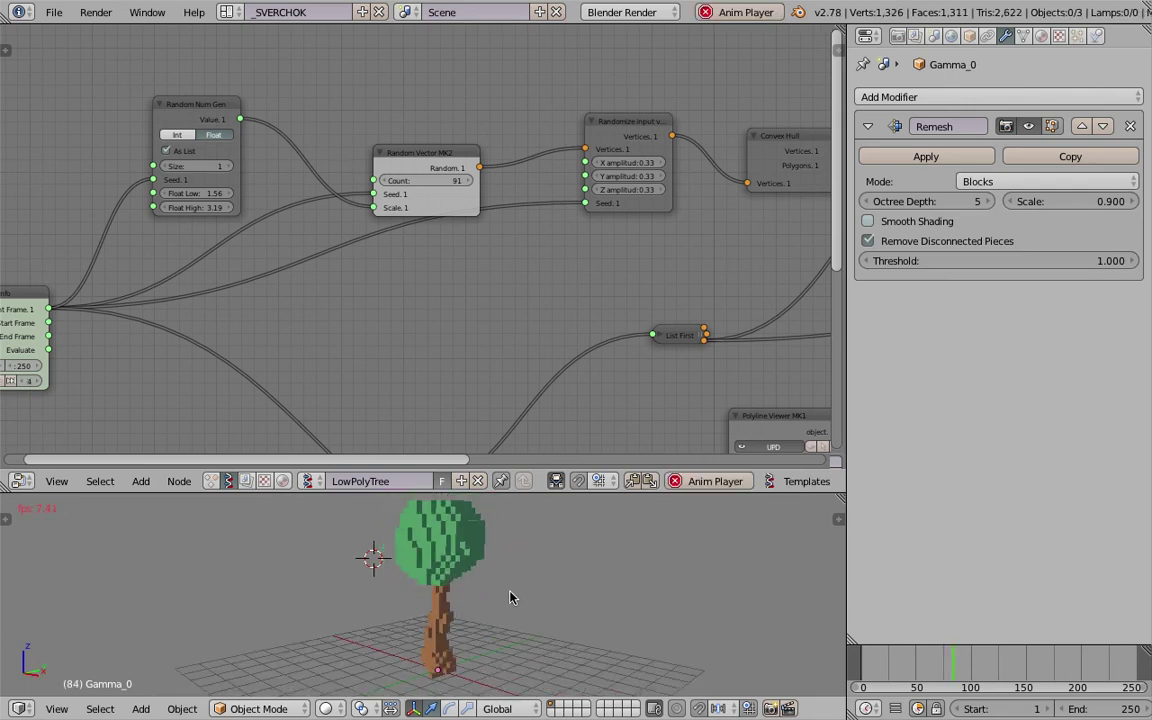
{"action": "key", "text": "Escape"}
Resize the node editor and 3D viewport so the entire LowPolyTree node graph and the tree can be seen together
{"action": "left_click_drag", "start_coordinate": [591, 493], "coordinate": [579, 338]}
{"action": "scroll", "coordinate": [530, 200], "scroll_direction": "down", "scroll_amount": 3}
{"action": "scroll", "coordinate": [530, 200], "scroll_direction": "down", "scroll_amount": 3}
{"action": "middle_click_drag", "start_coordinate": [590, 218], "coordinate": [350, 161]}
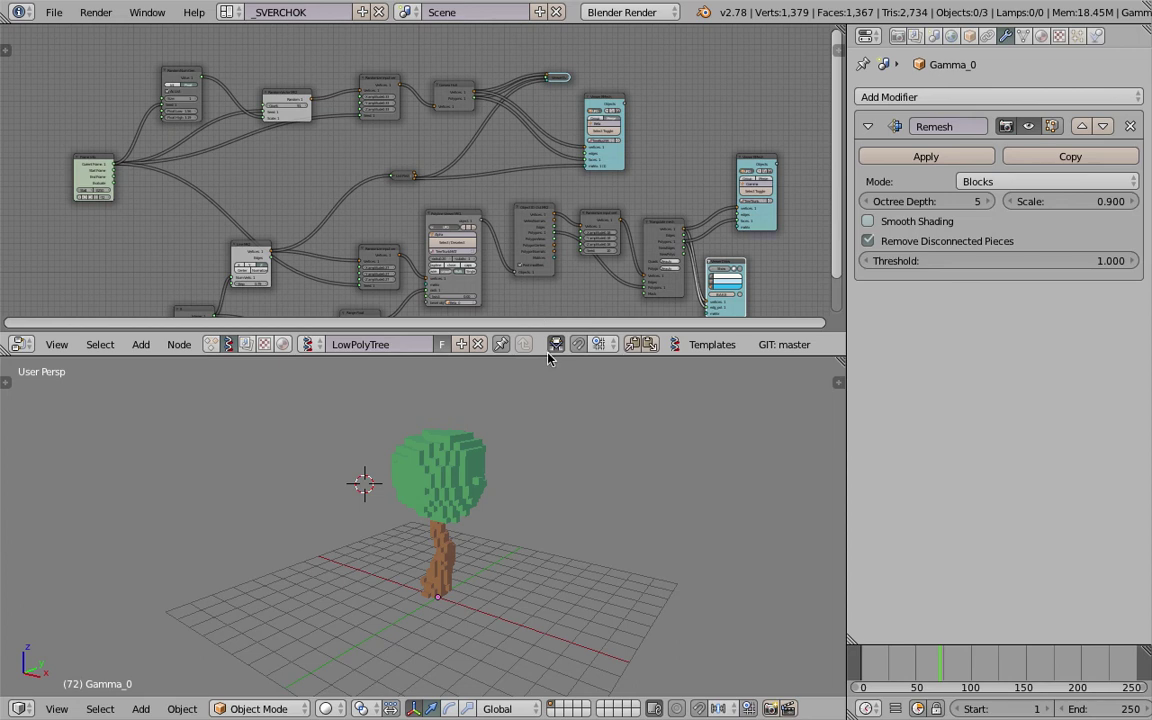
{"action": "left_click_drag", "start_coordinate": [548, 355], "coordinate": [546, 442]}
{"action": "middle_click_drag", "start_coordinate": [520, 312], "coordinate": [496, 289]}
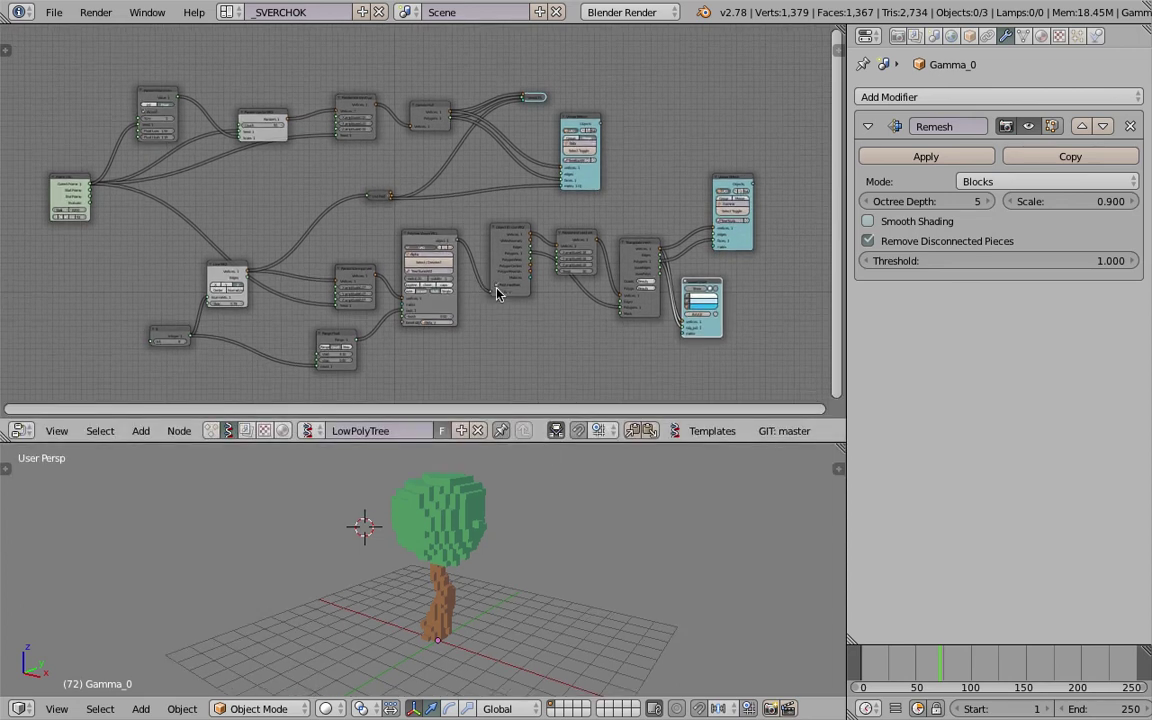
Scrub the timeline to frame 112 to inspect further blocky tree variations
{"action": "middle_click_drag", "start_coordinate": [594, 474], "coordinate": [558, 487]}
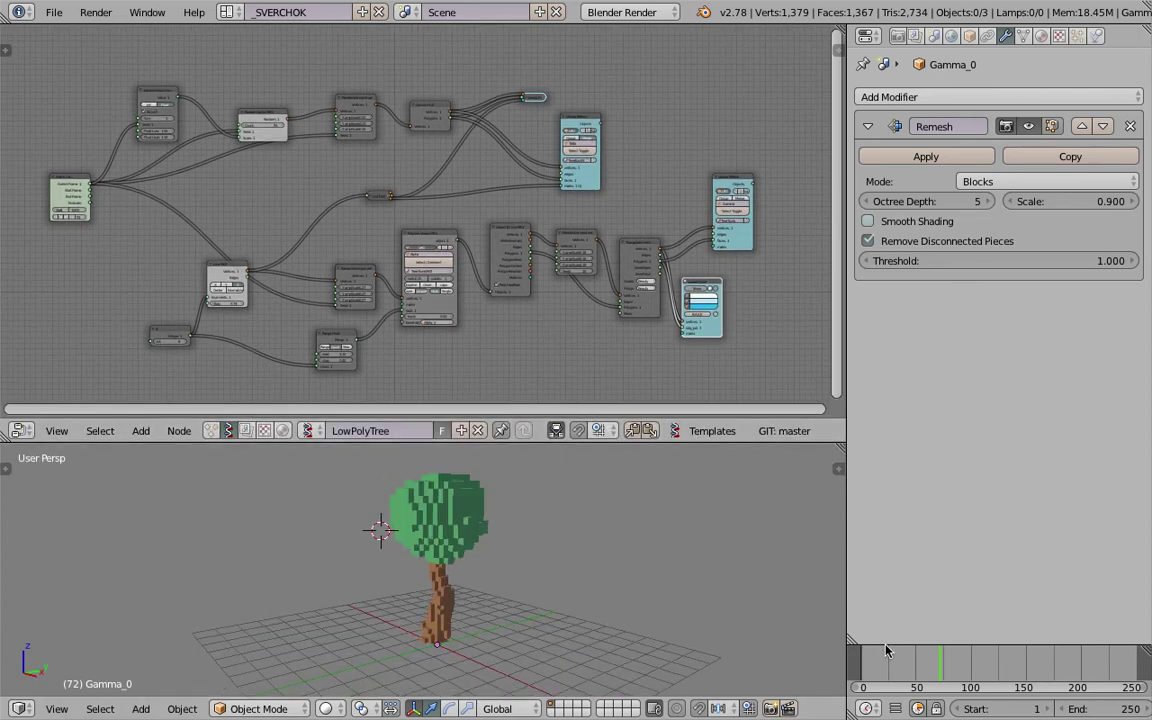
{"action": "left_click_drag", "start_coordinate": [914, 664], "coordinate": [957, 672]}
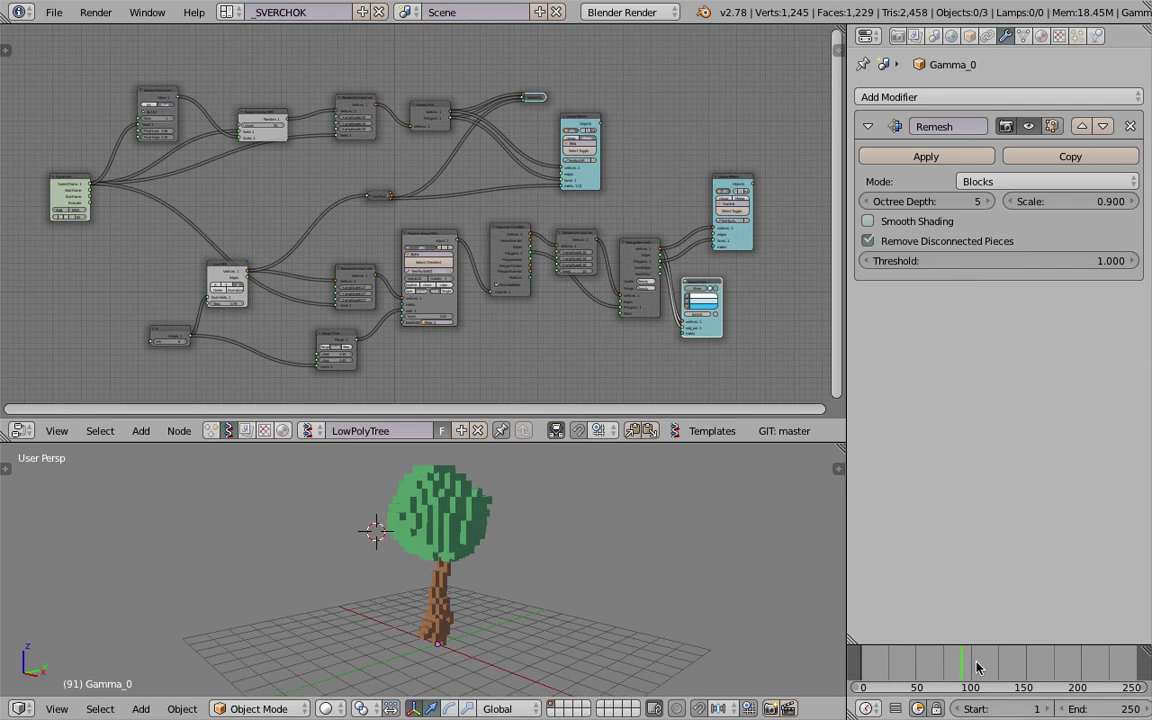
{"action": "left_click", "coordinate": [984, 670]}
{"action": "middle_click_drag", "start_coordinate": [718, 588], "coordinate": [686, 572]}
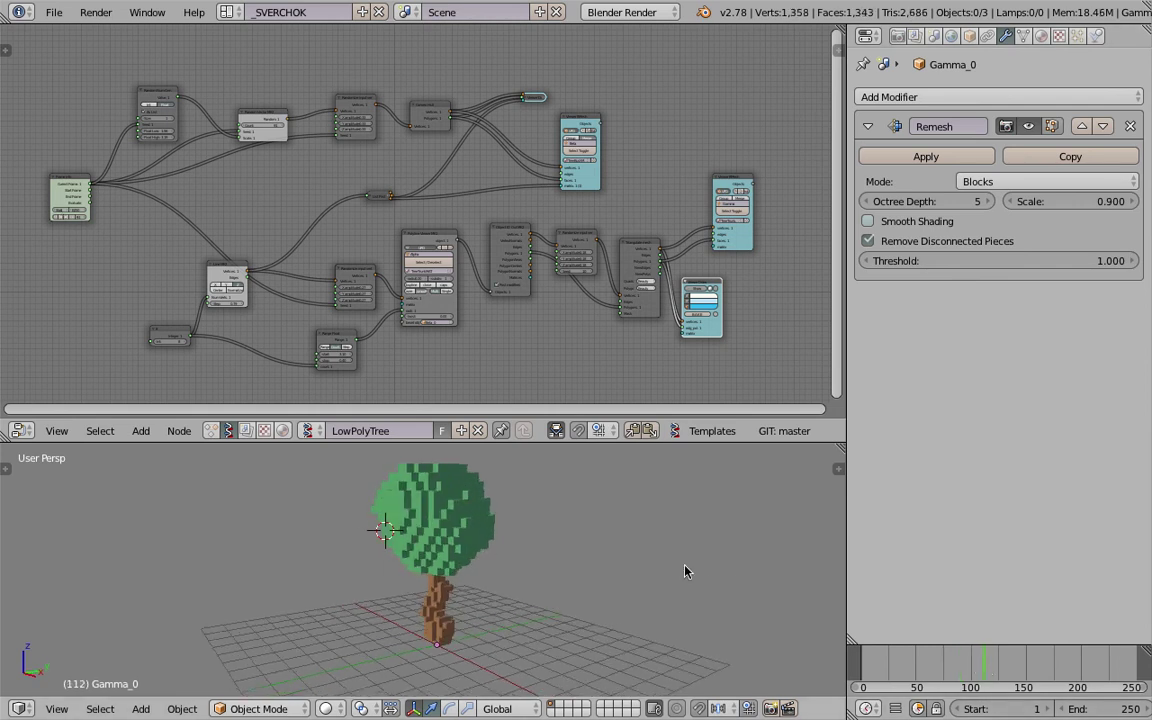